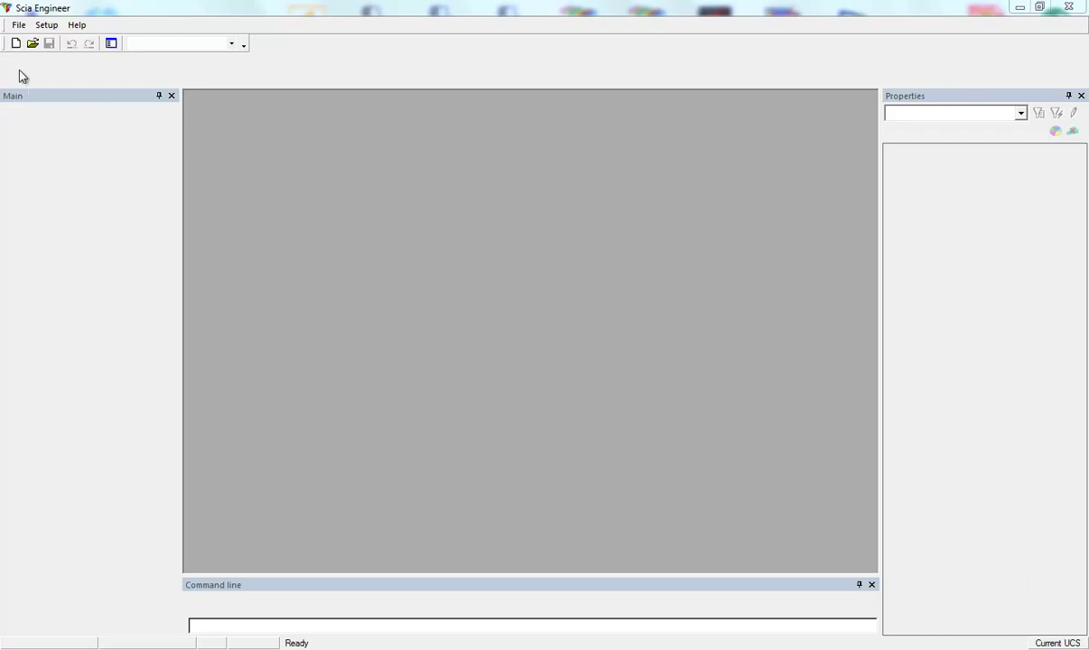
Open the Open file window and dismiss it without loading any project.
click(33, 44)
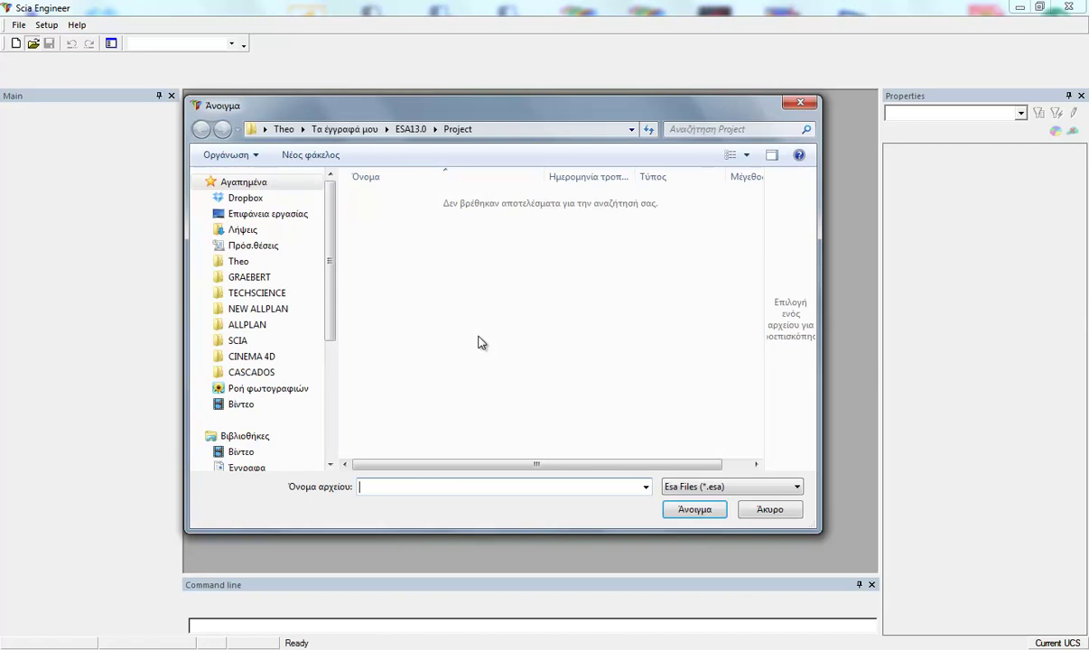
drag(444, 108, 476, 125)
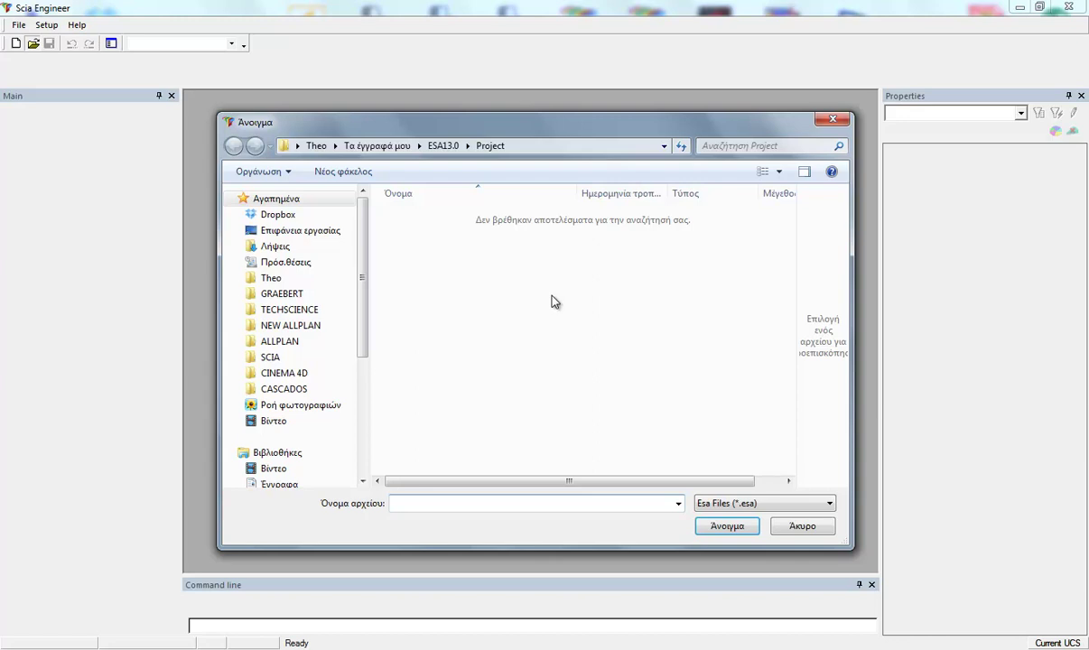
click(808, 525)
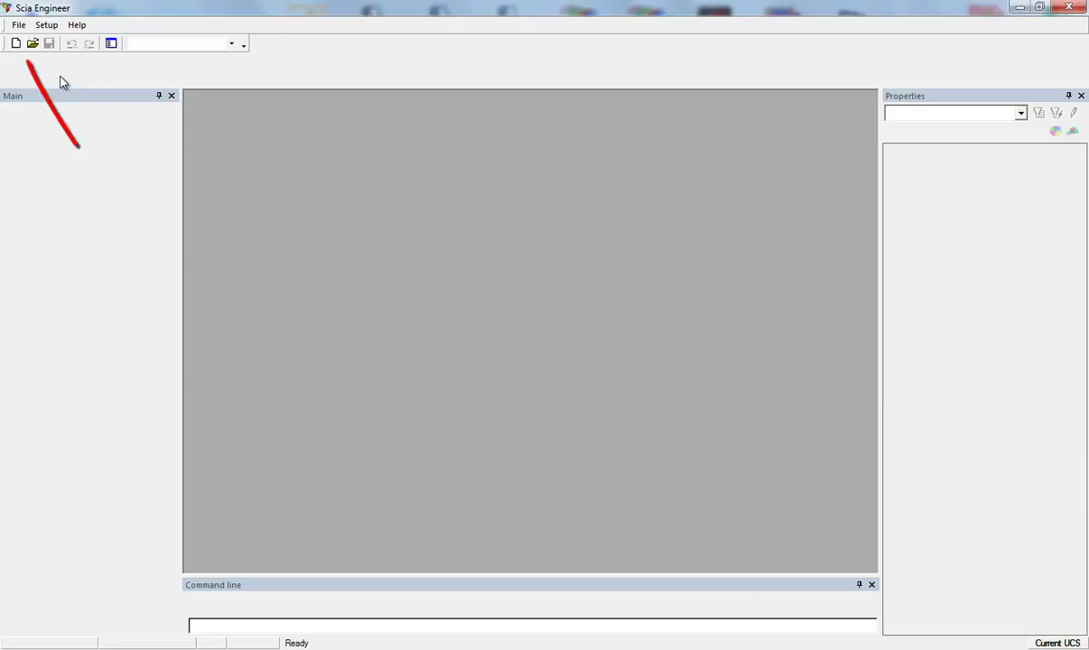
Create a new project of type Analysis from the Select New Project window.
click(16, 43)
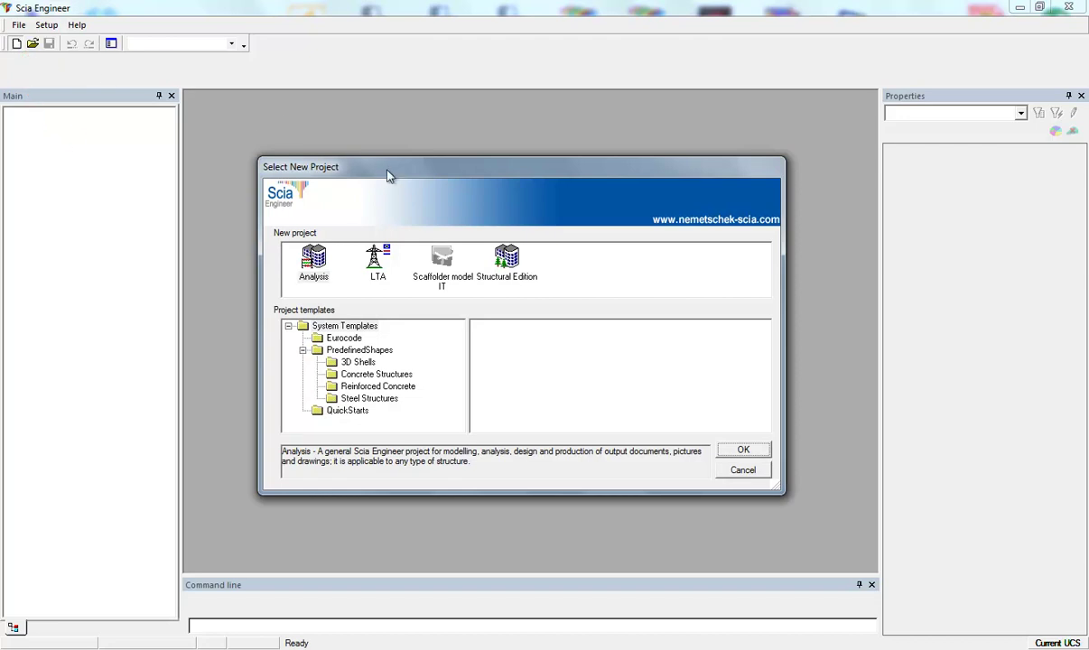
drag(393, 181, 403, 189)
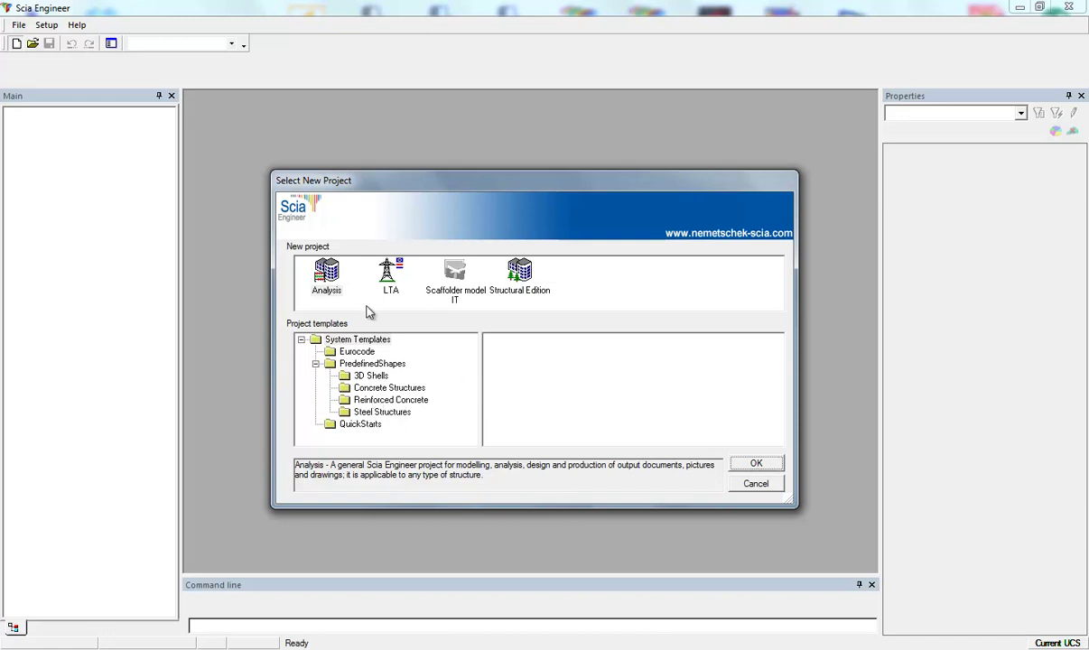
click(330, 276)
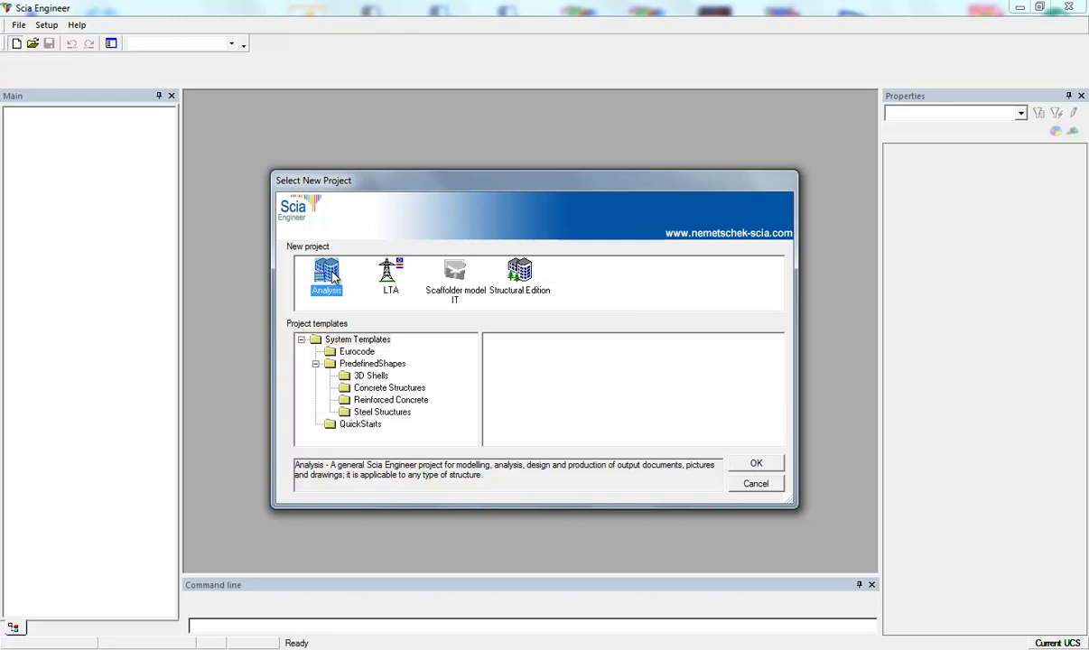
click(757, 464)
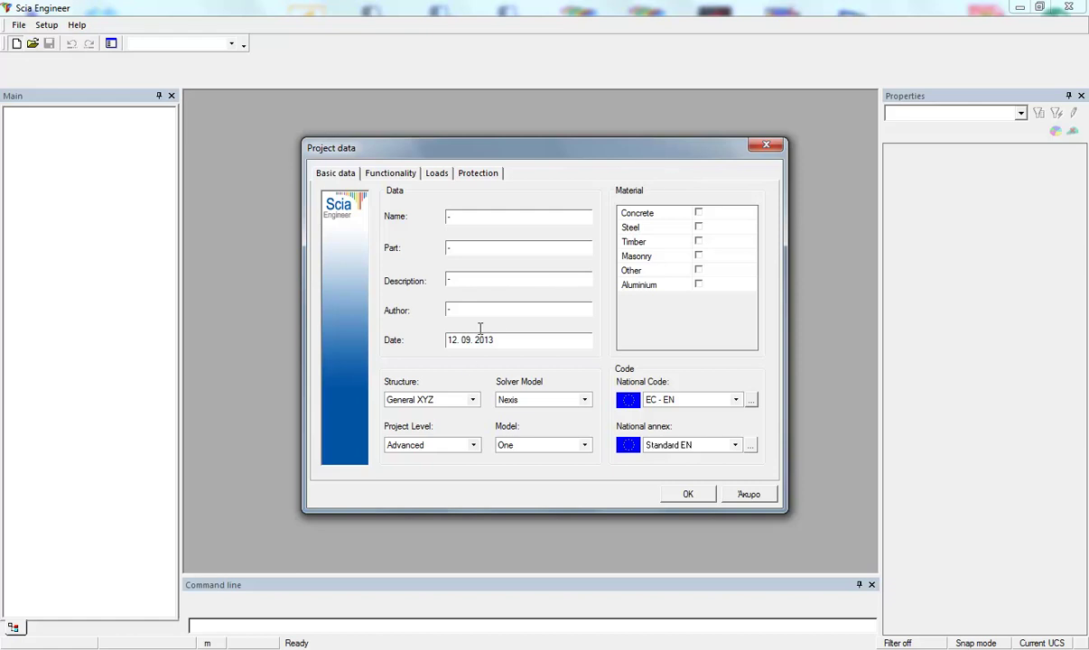
Keep General XYZ as structure type and enable Steel with grade S 235 as material.
click(475, 405)
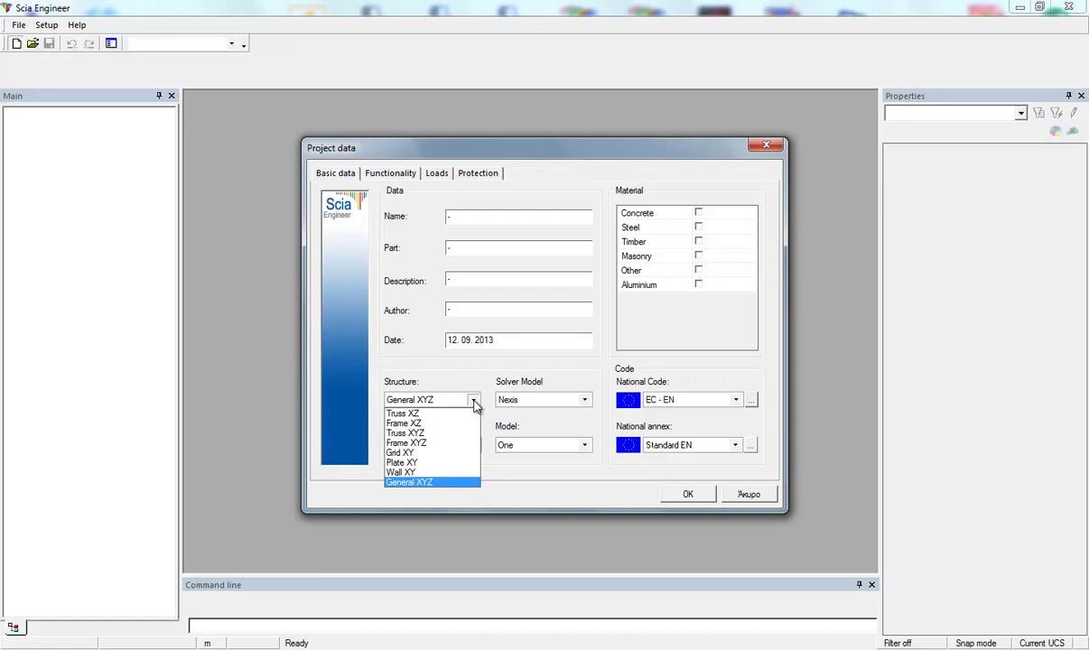
click(475, 406)
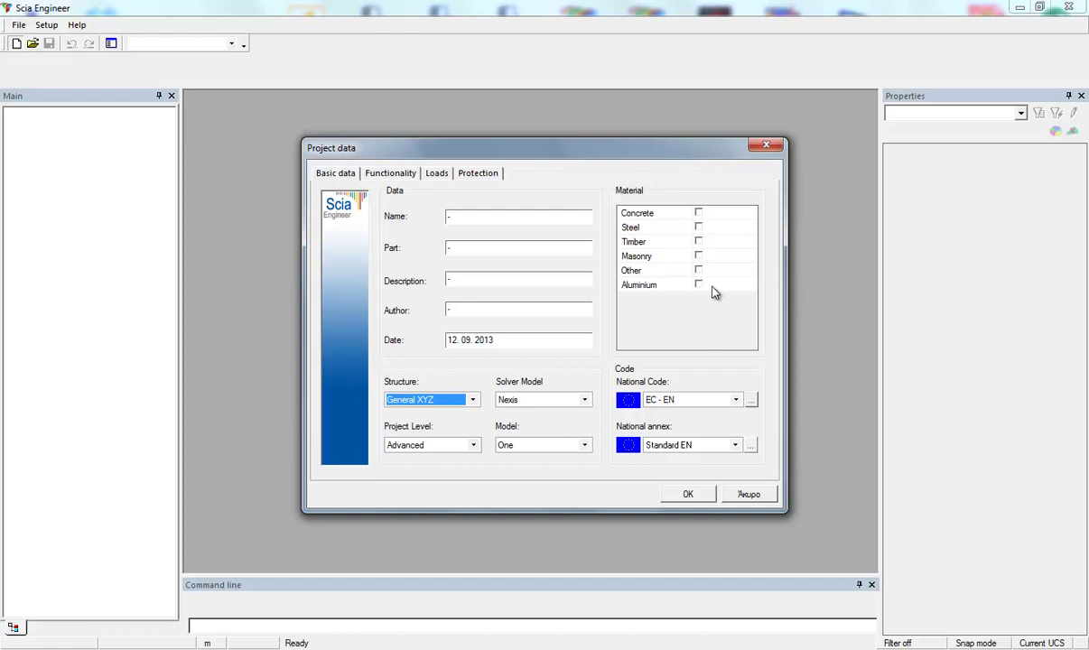
click(699, 226)
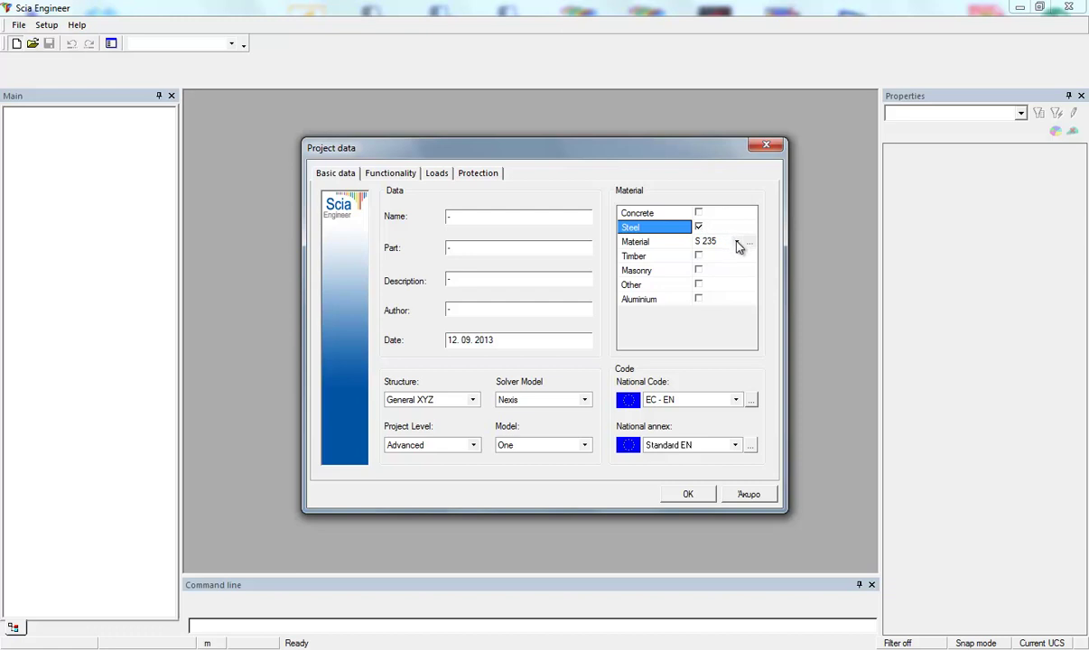
click(738, 244)
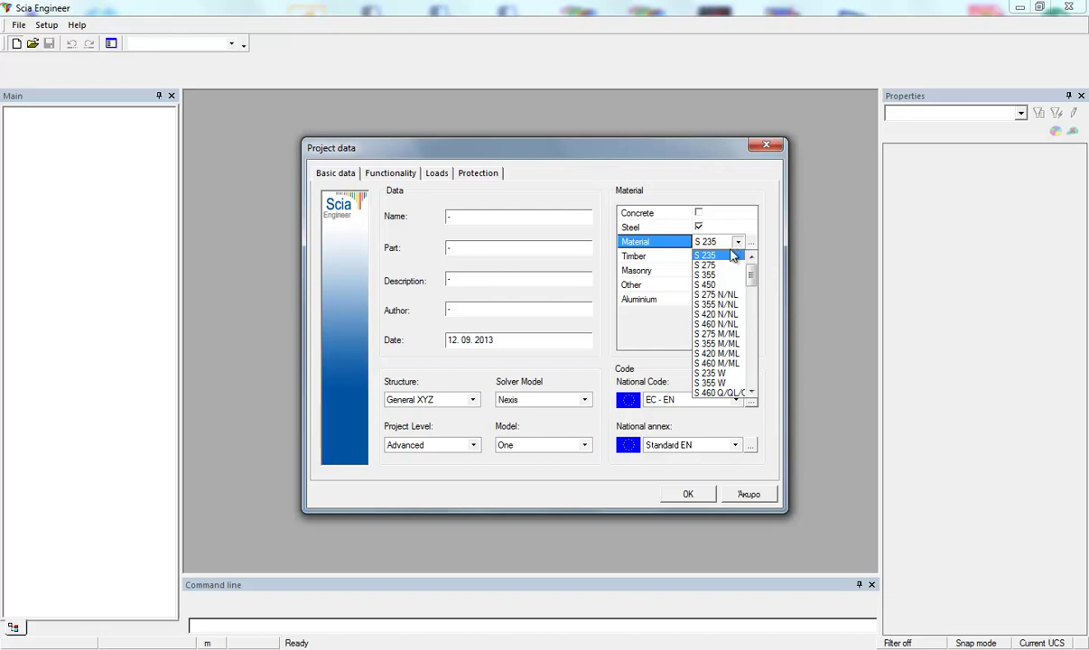
click(729, 259)
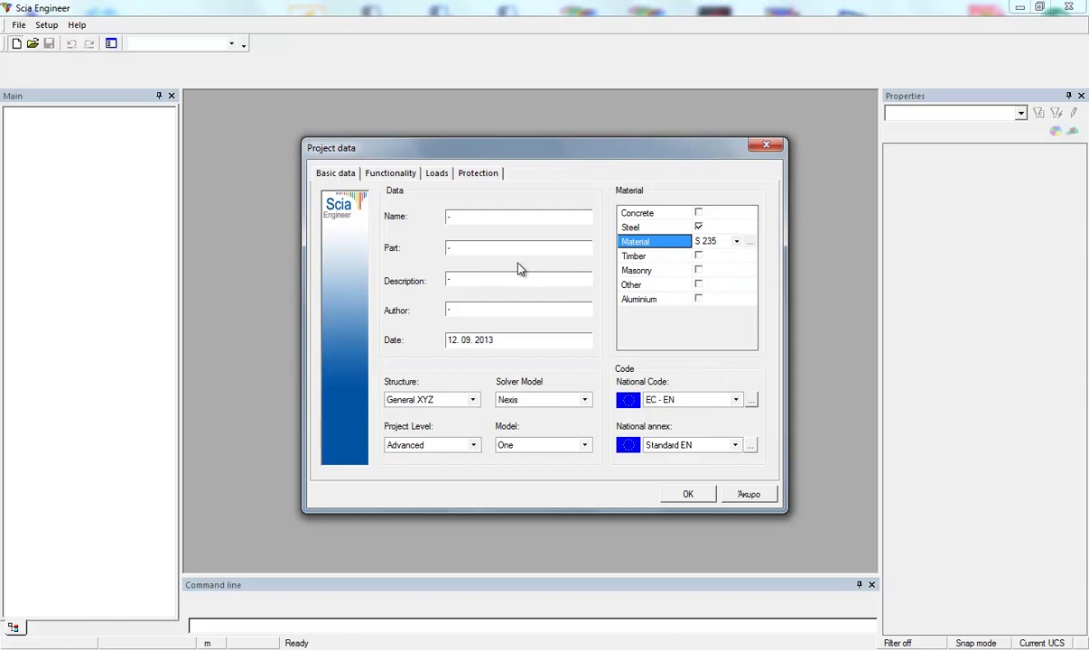
Browse the DIN-EN NA and PN-EN NA annexes, keep Standard EN, then show Functionality.
click(750, 446)
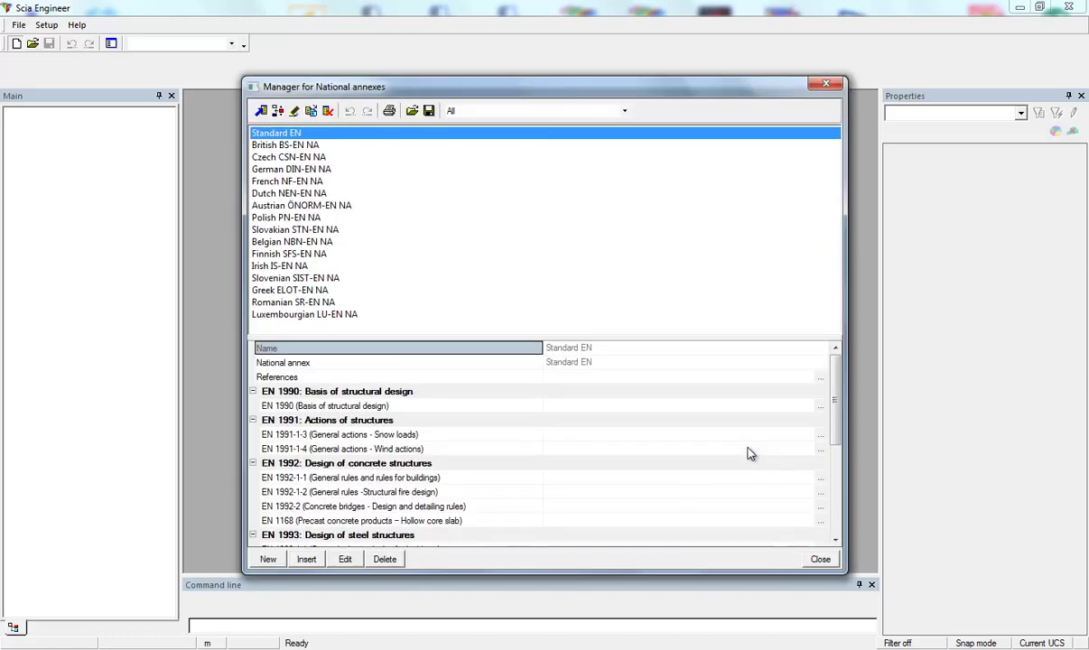
click(291, 170)
click(316, 218)
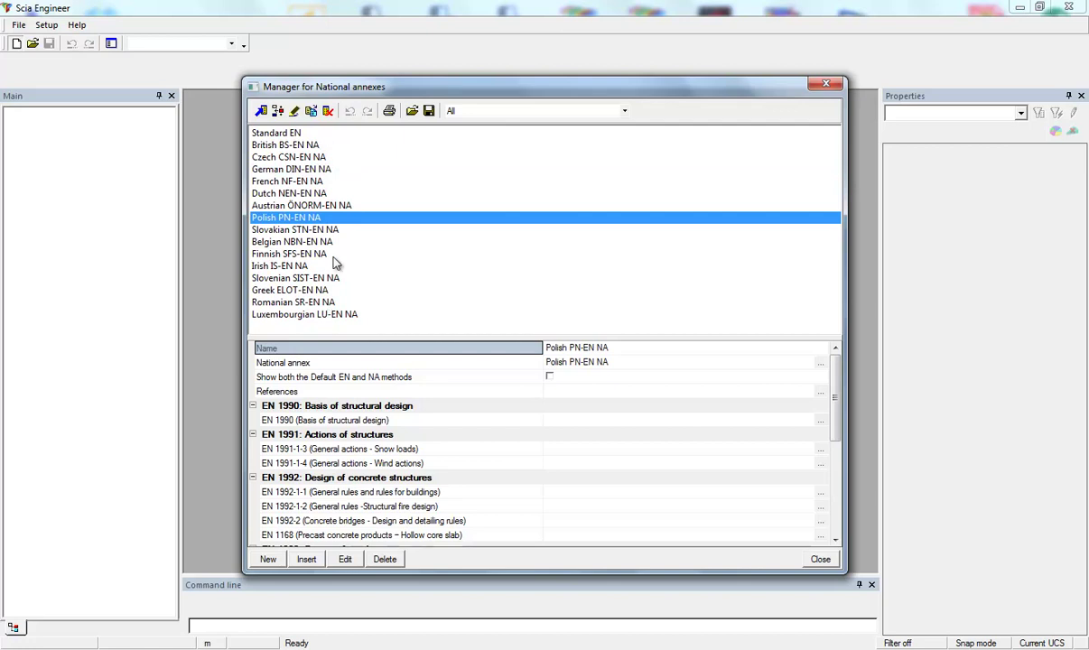
click(826, 84)
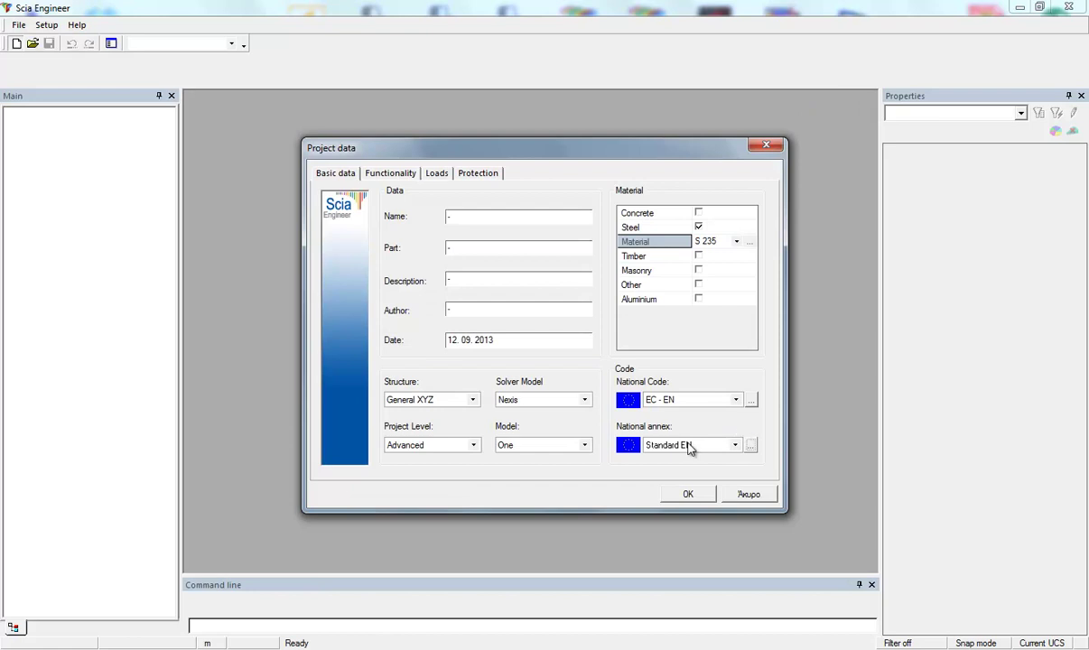
click(392, 177)
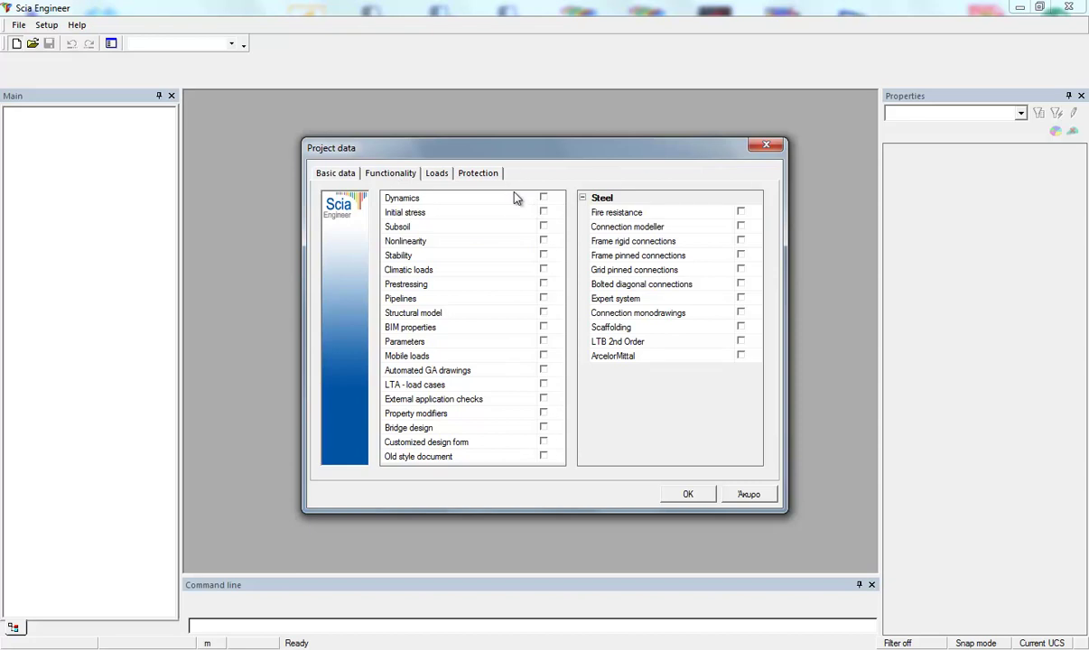
drag(524, 151, 511, 155)
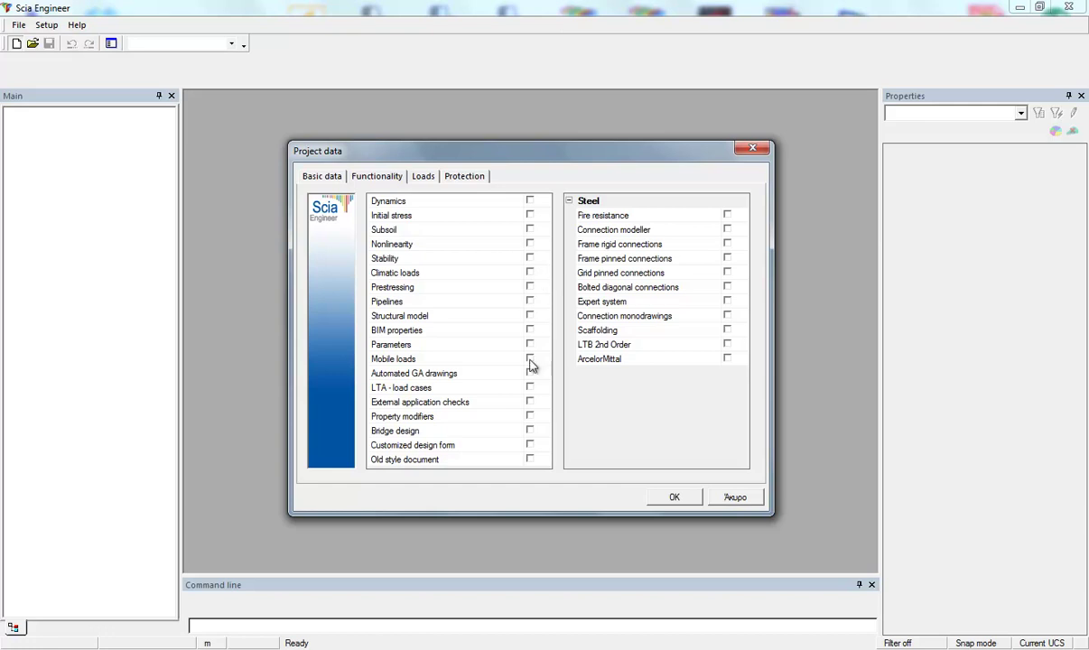
click(530, 244)
drag(739, 274, 695, 245)
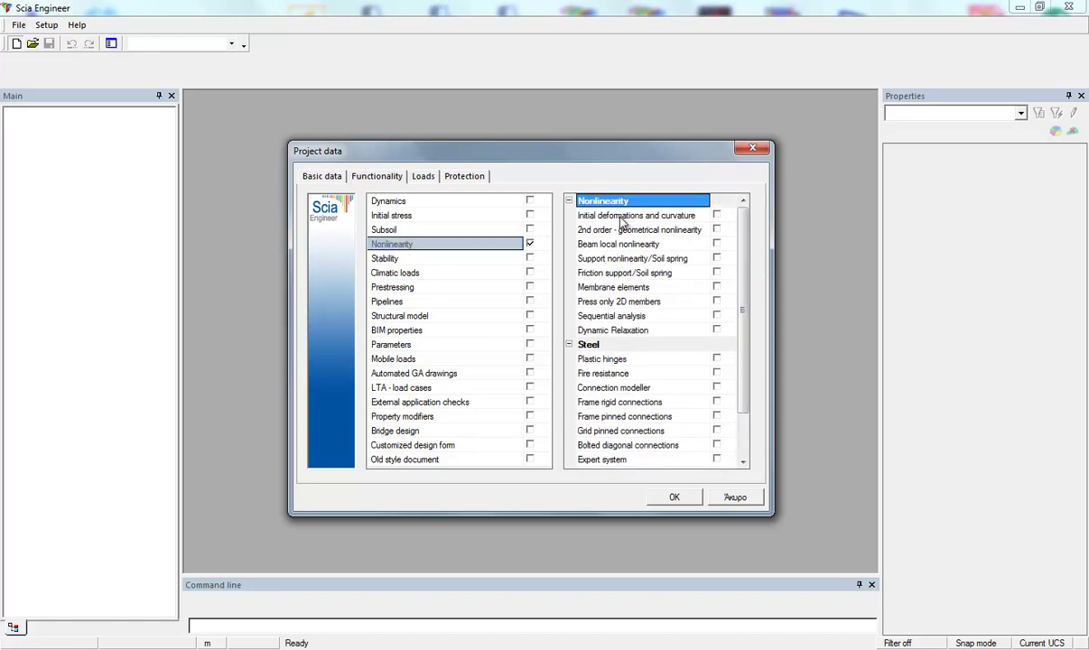
click(530, 244)
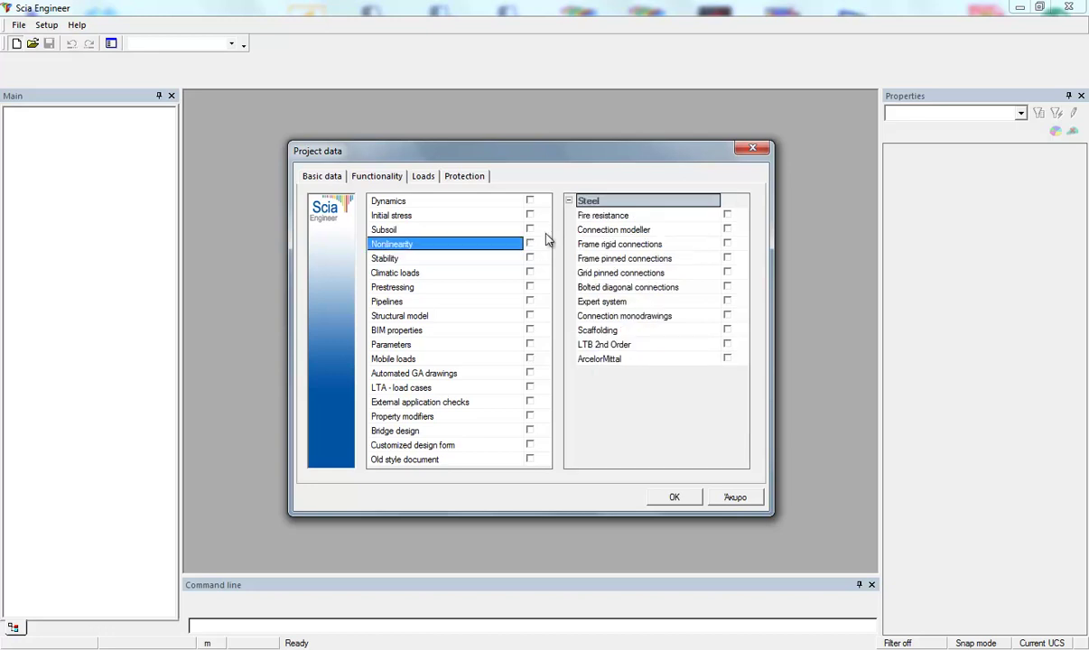
Tick Structural model, Automated GA drawings and Climatic loads in the project's Functionality list.
click(530, 315)
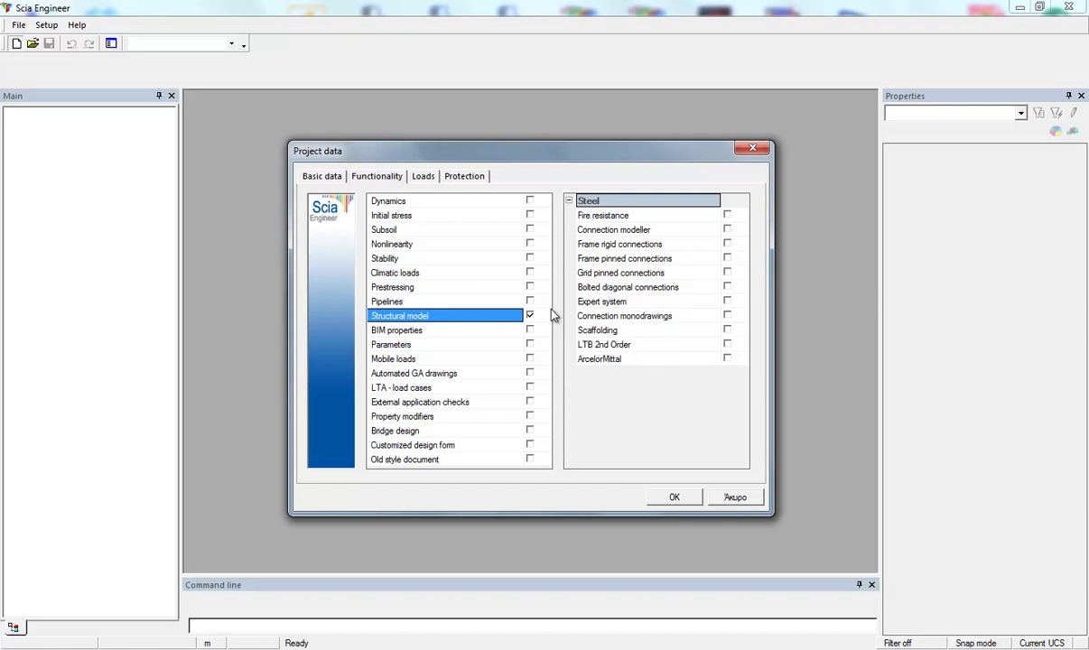
click(530, 374)
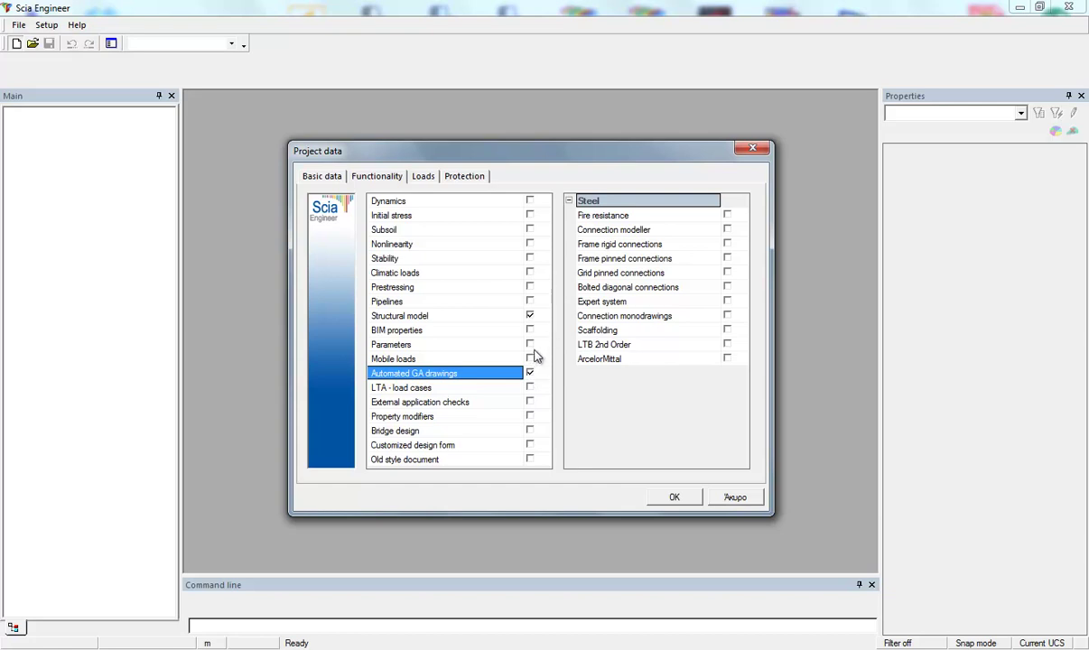
click(531, 273)
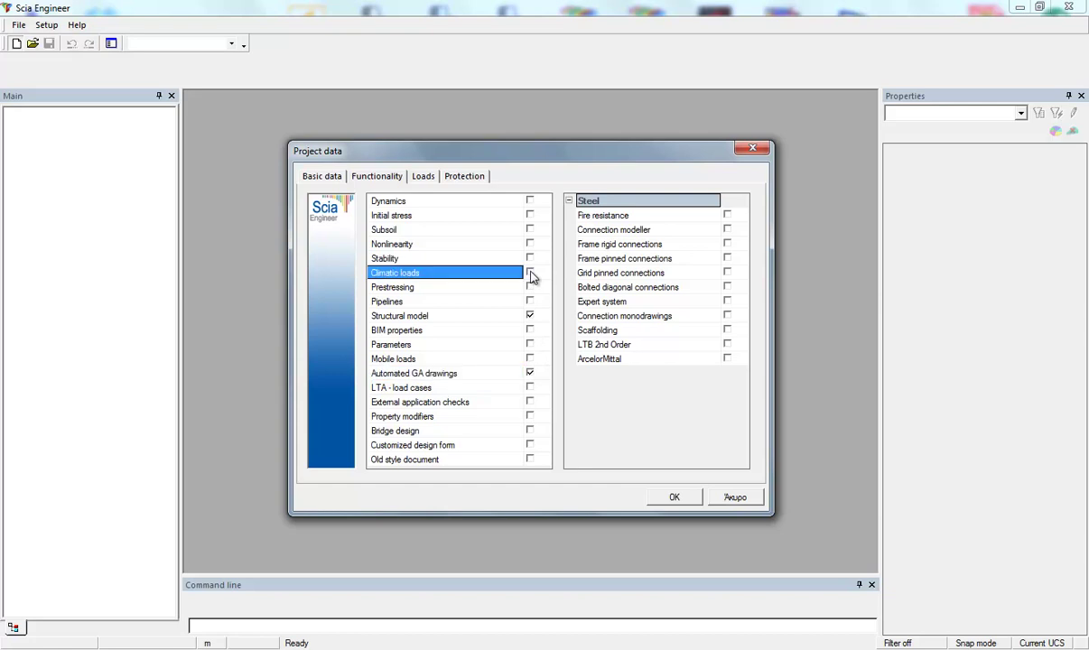
click(530, 272)
On the Loads page, set Wind Load and Snow Load to According to code, then open the wind parameters.
click(428, 178)
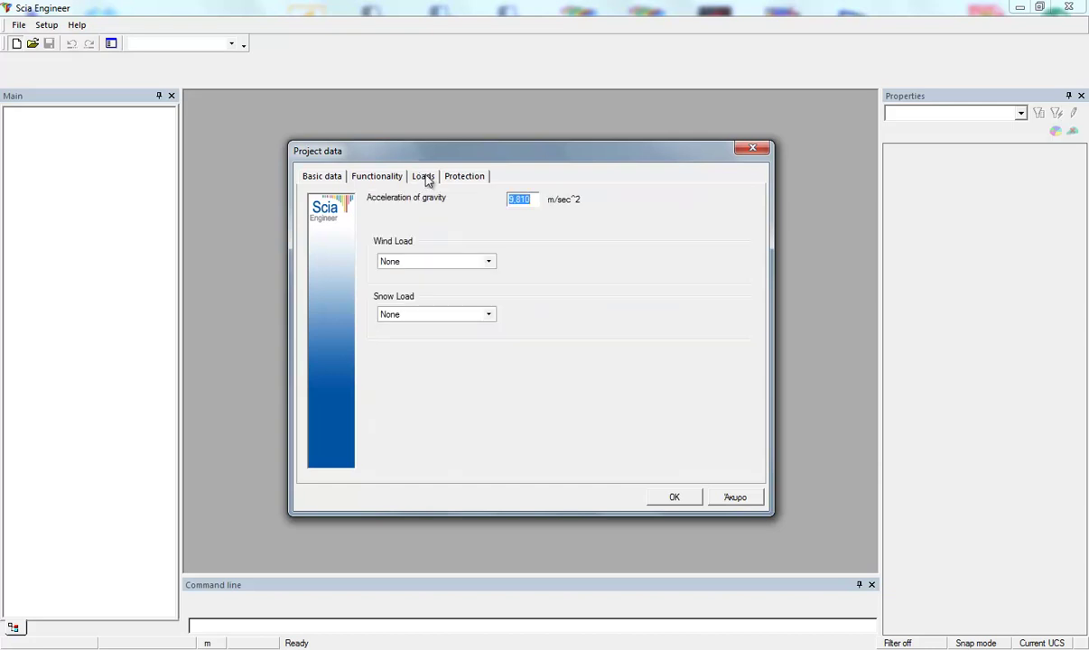
click(457, 264)
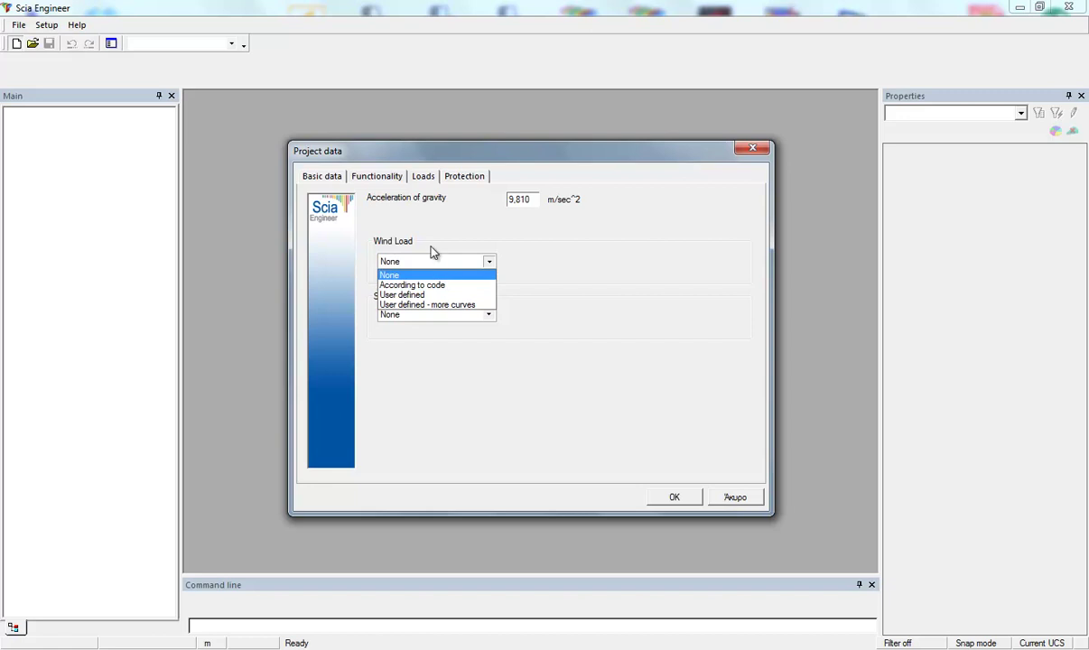
click(432, 284)
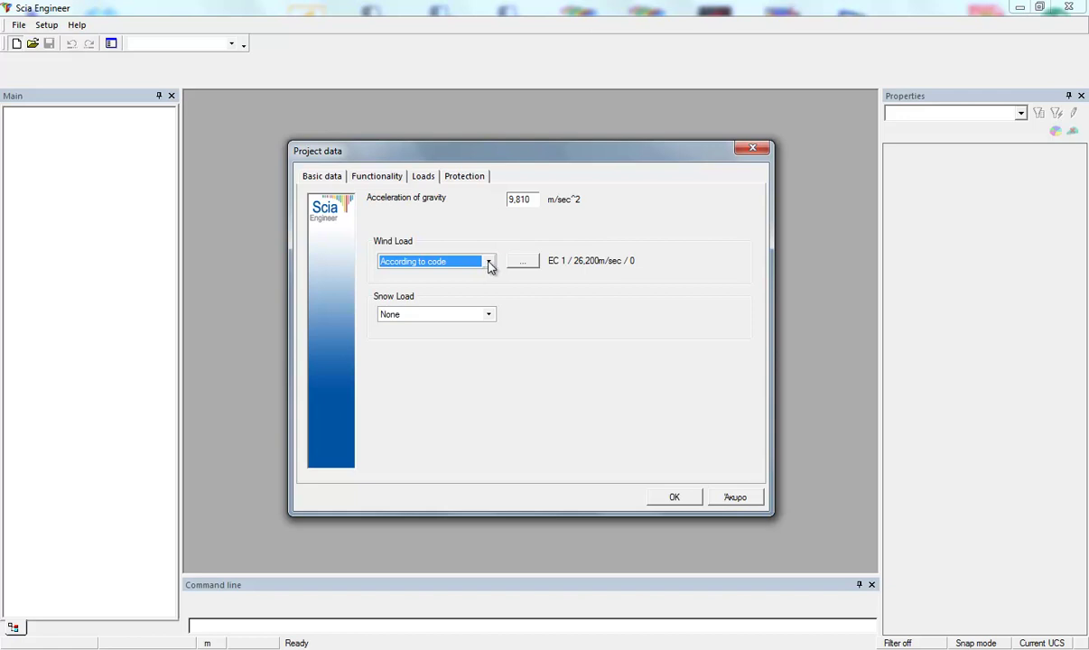
click(488, 315)
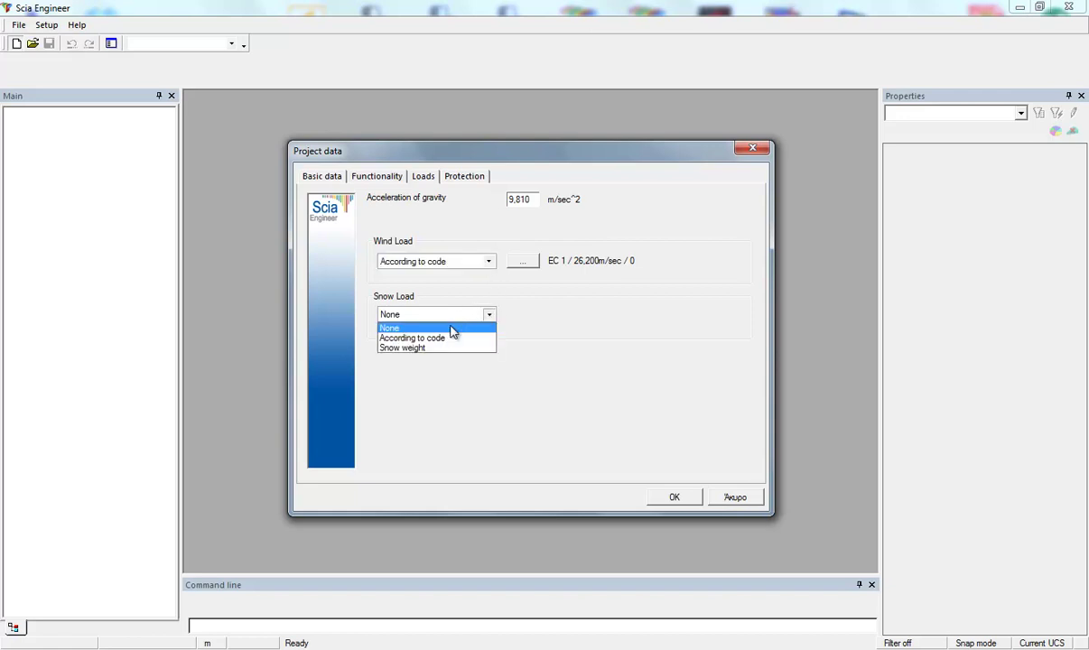
click(424, 338)
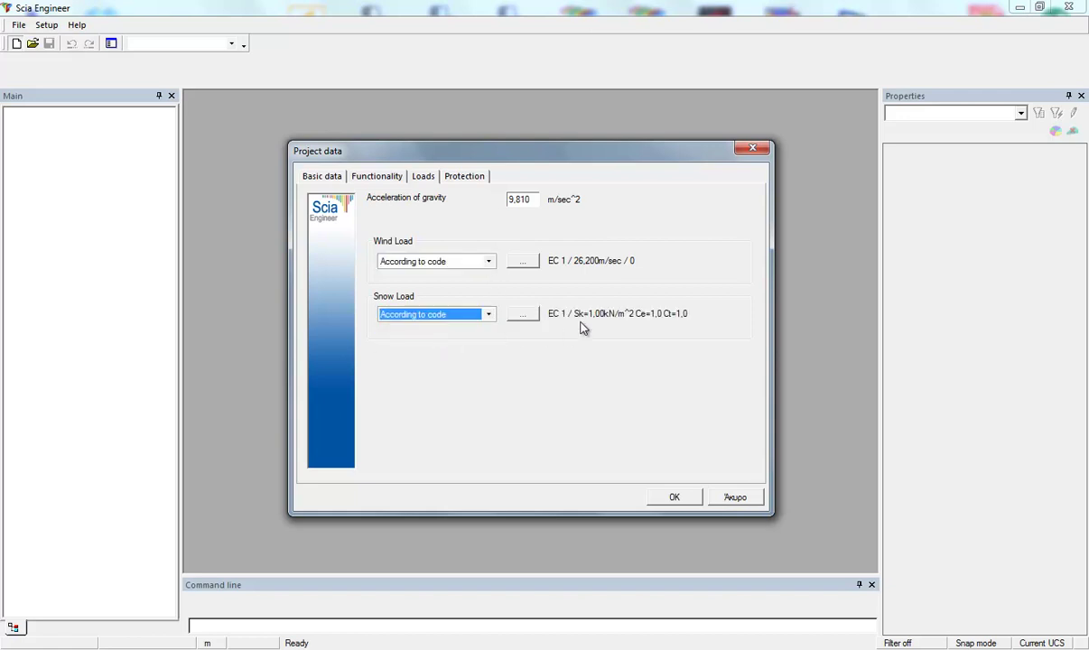
click(524, 262)
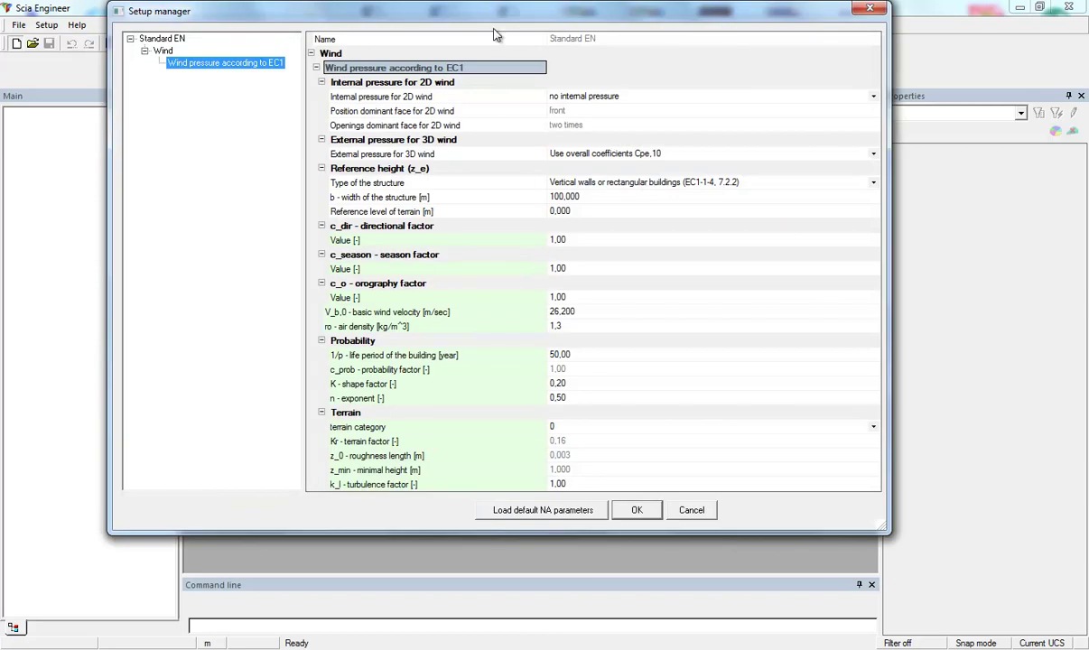
Enter basic wind velocity V_b,0 of 26,200 m/s and accept the EC1 wind pressure settings.
drag(497, 18, 504, 61)
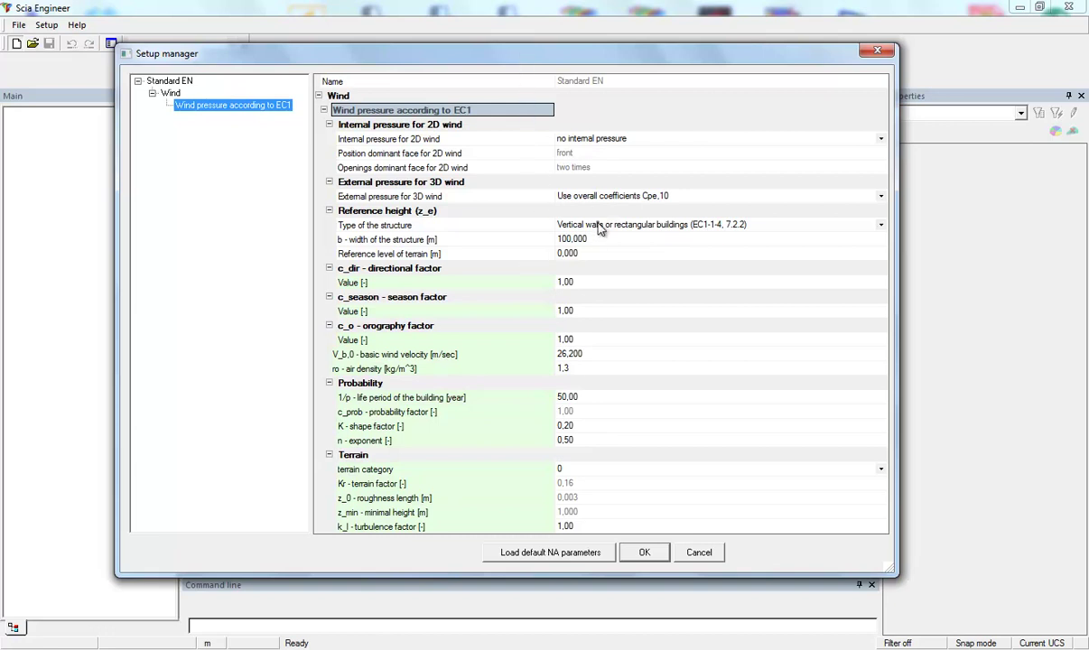
click(582, 354)
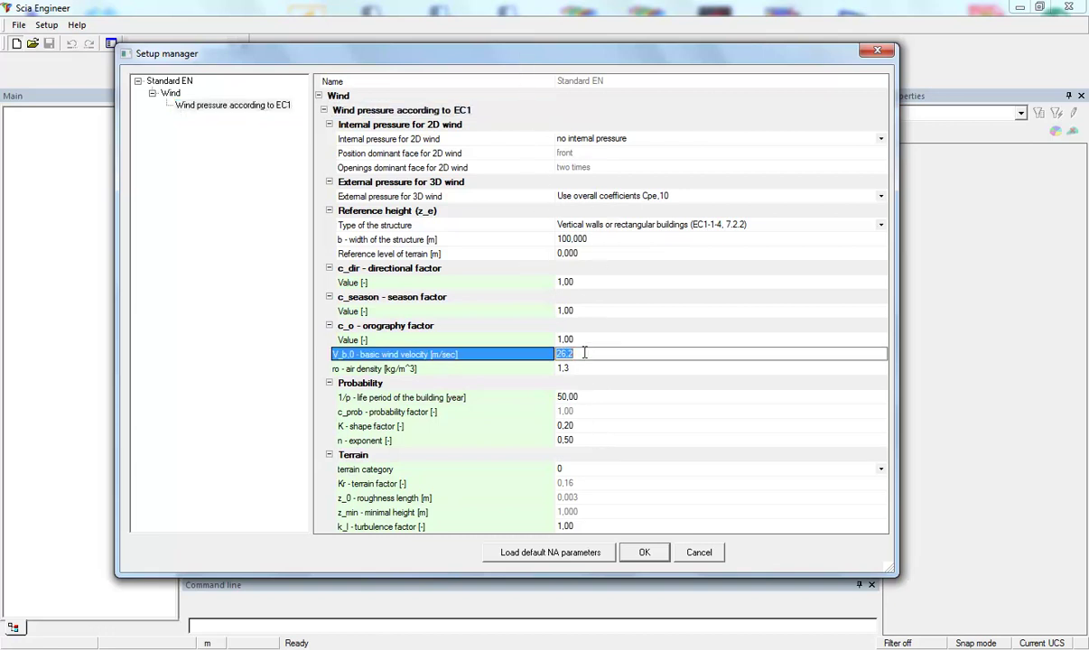
click(586, 344)
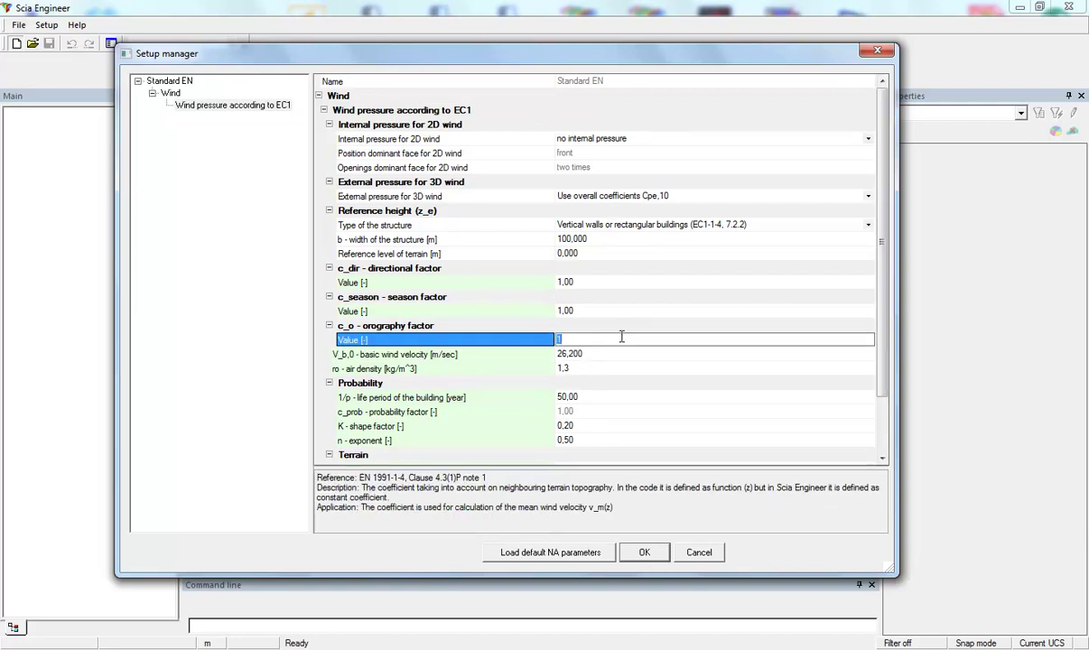
click(644, 552)
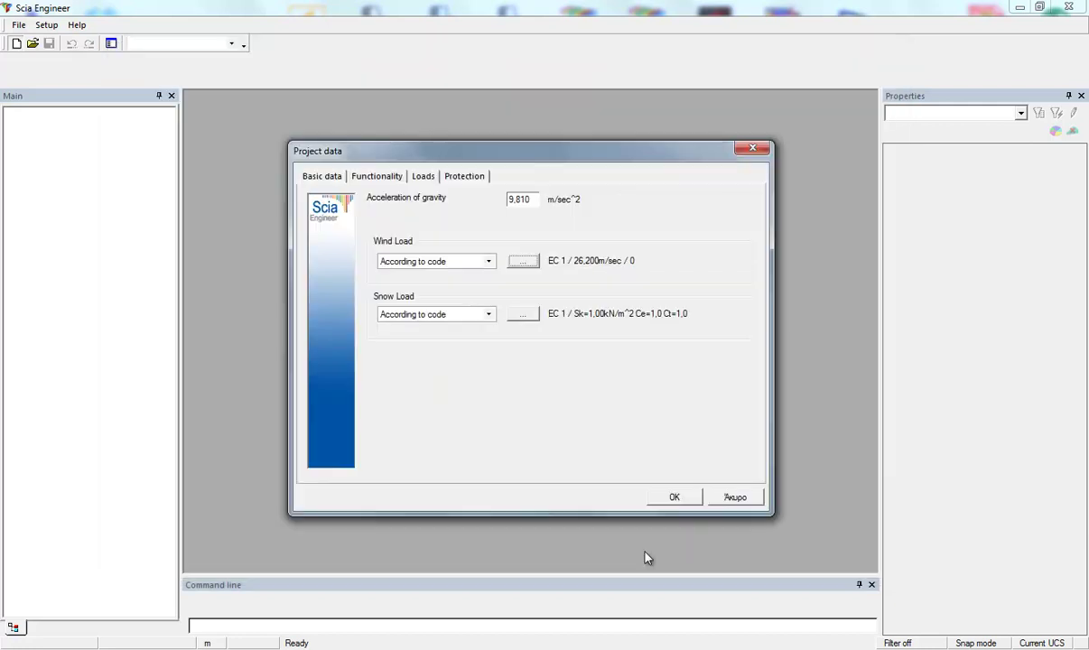
Review the Functionality and Basic data tabs, then confirm Project data to open the empty Esa1 model.
click(357, 176)
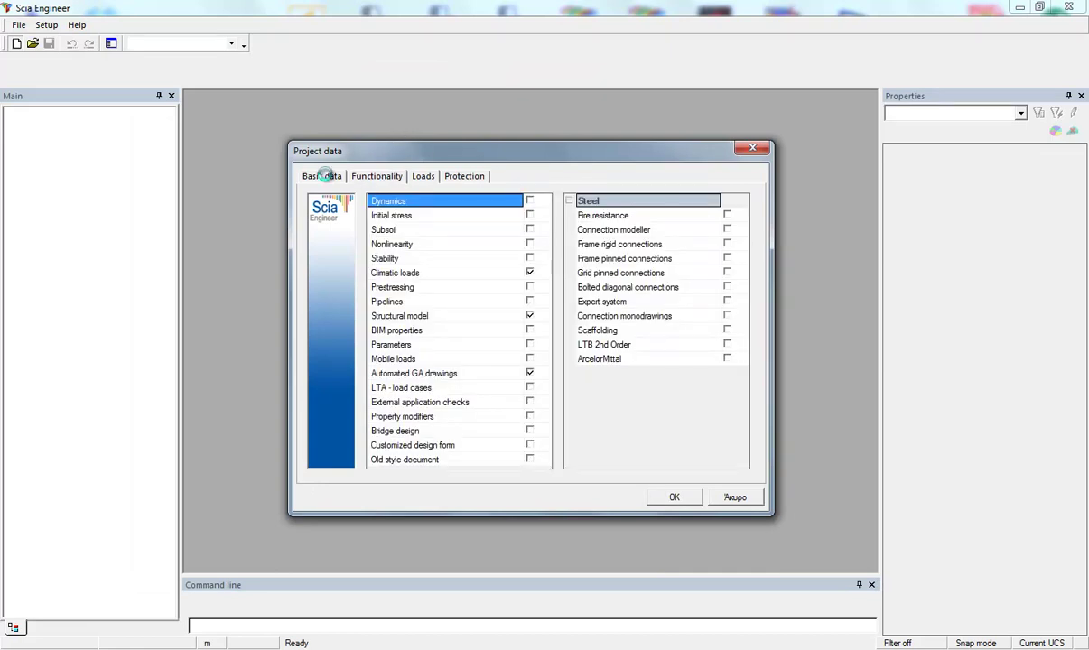
click(323, 176)
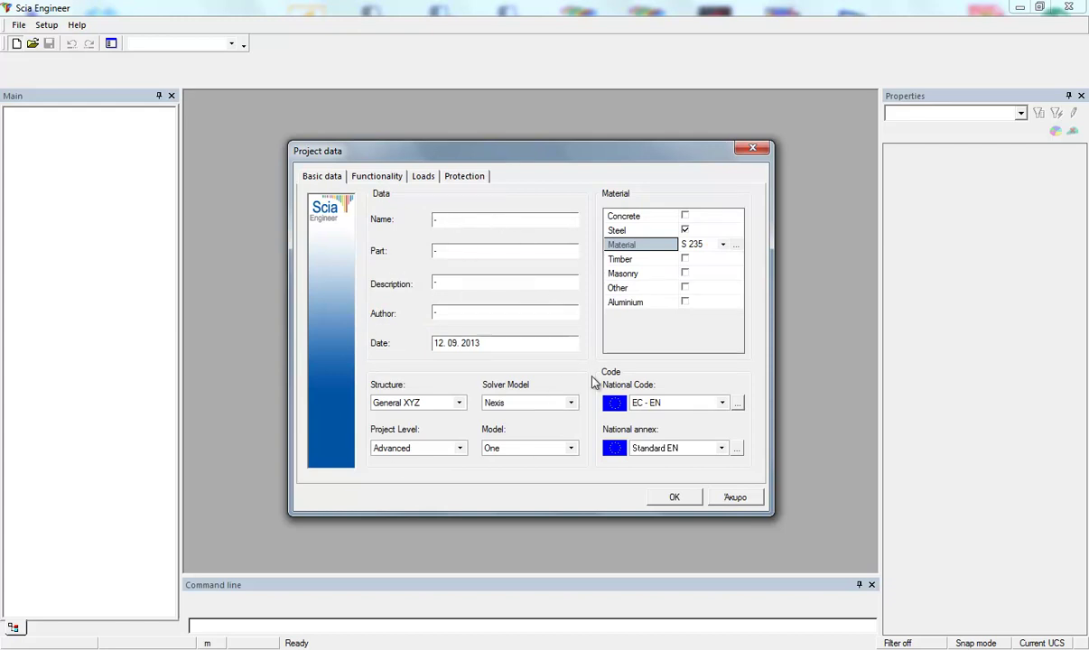
click(675, 498)
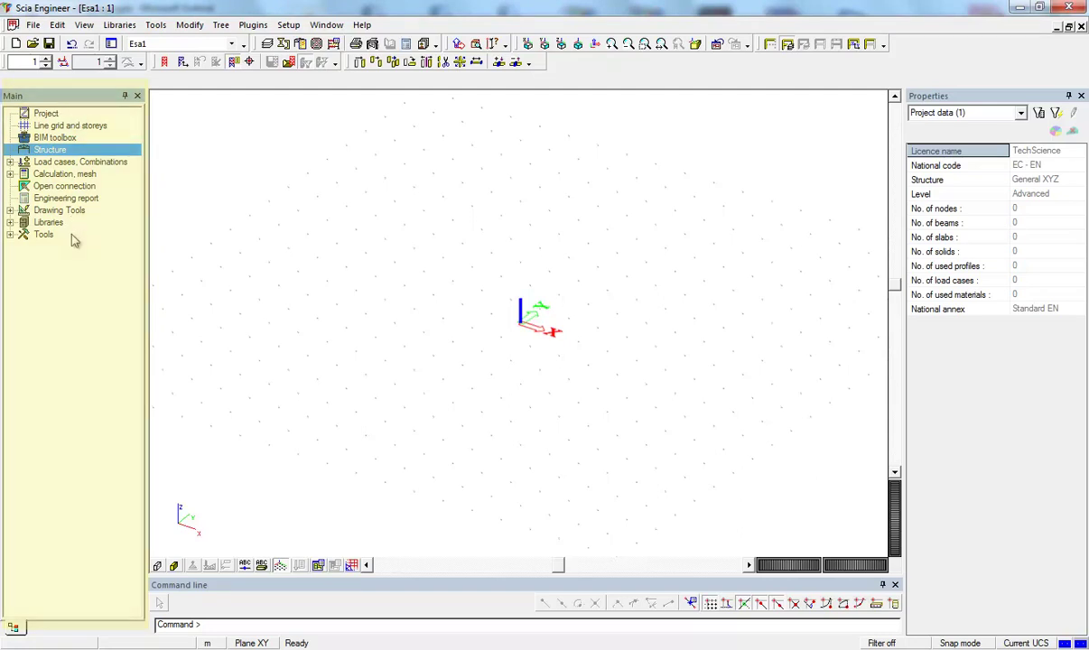
click(46, 115)
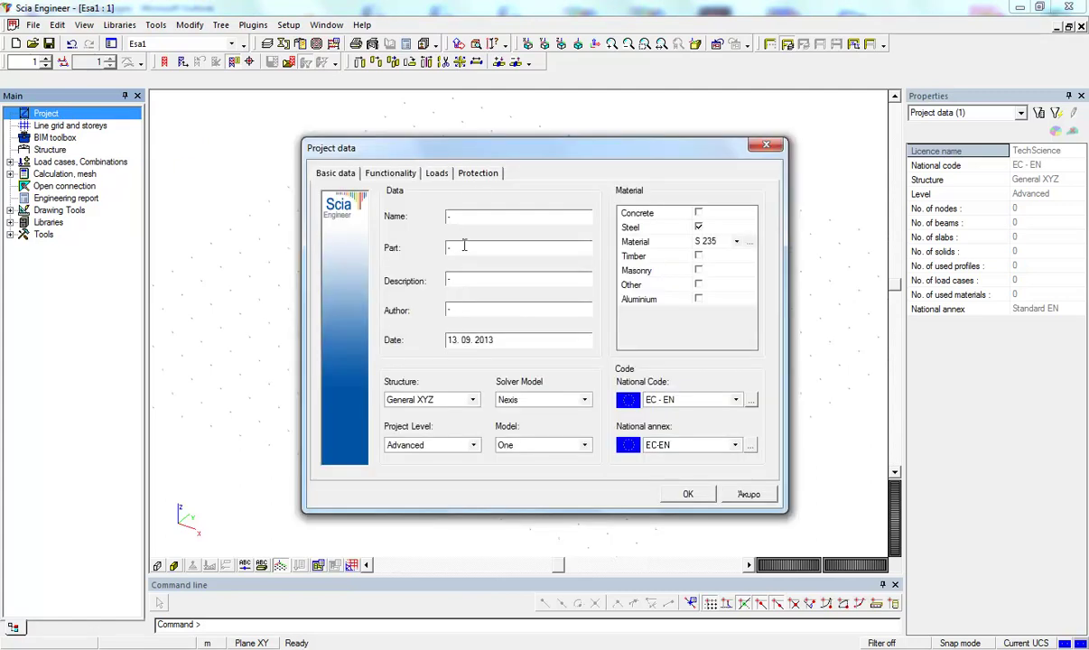
drag(494, 155, 454, 147)
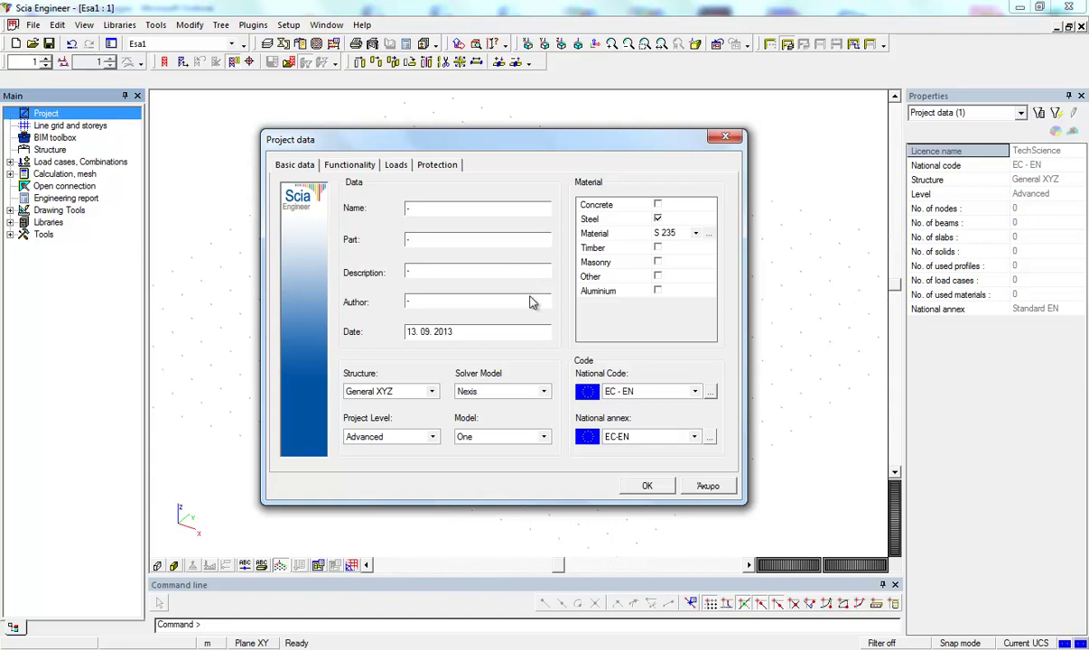
click(646, 487)
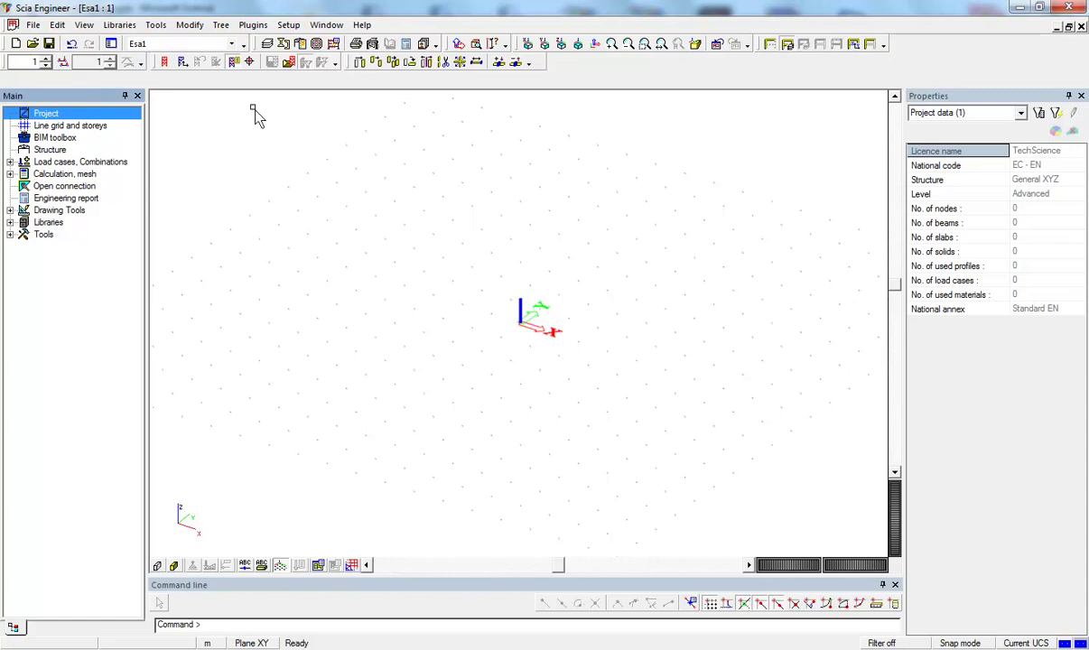
Start and cancel the Copy command, then pull the Main project tree out as a floating window.
click(957, 97)
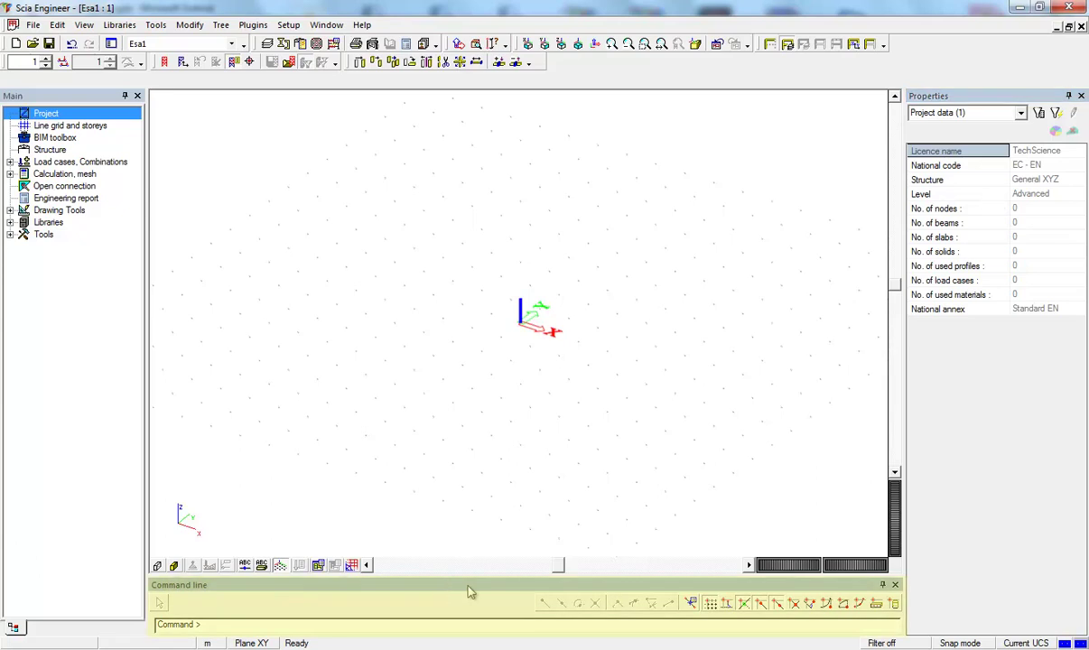
click(247, 626)
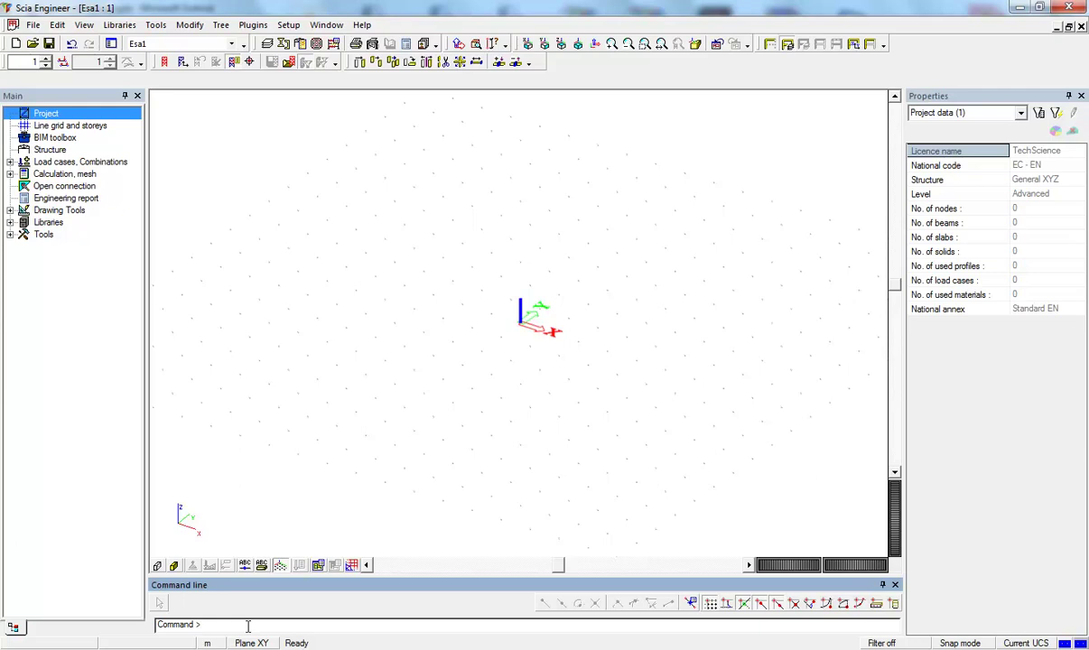
click(377, 64)
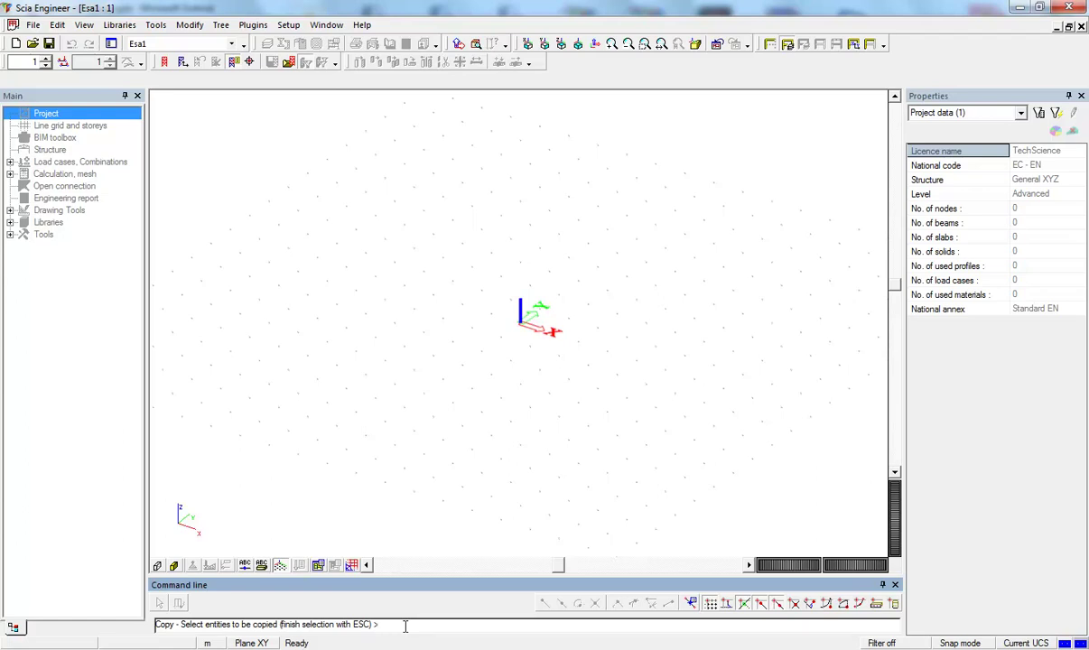
key(Escape)
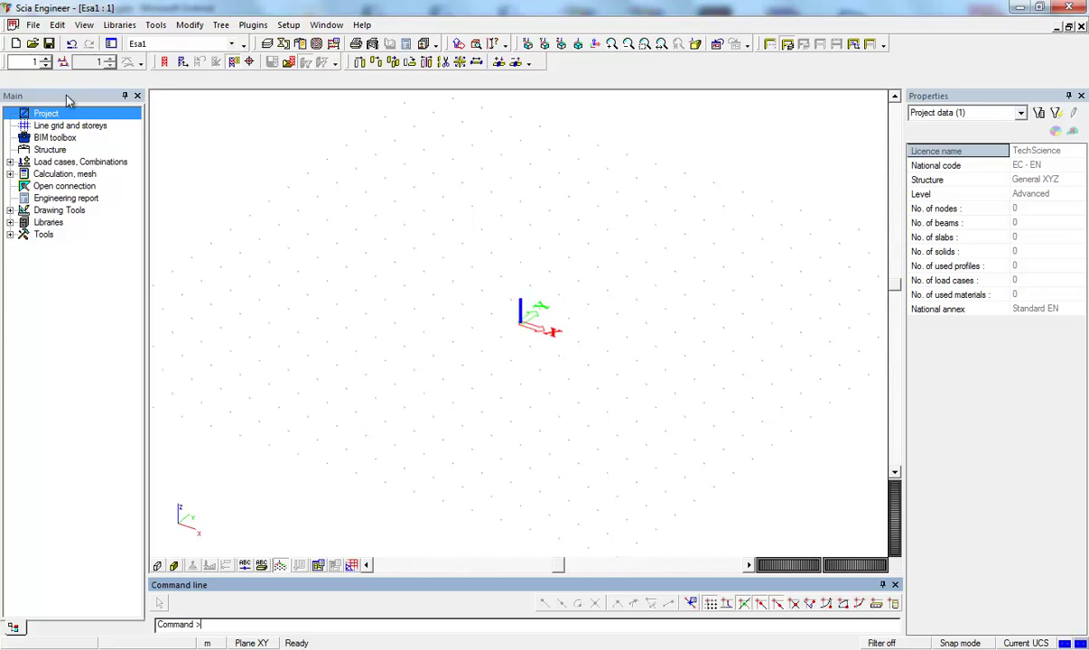
drag(66, 99, 284, 229)
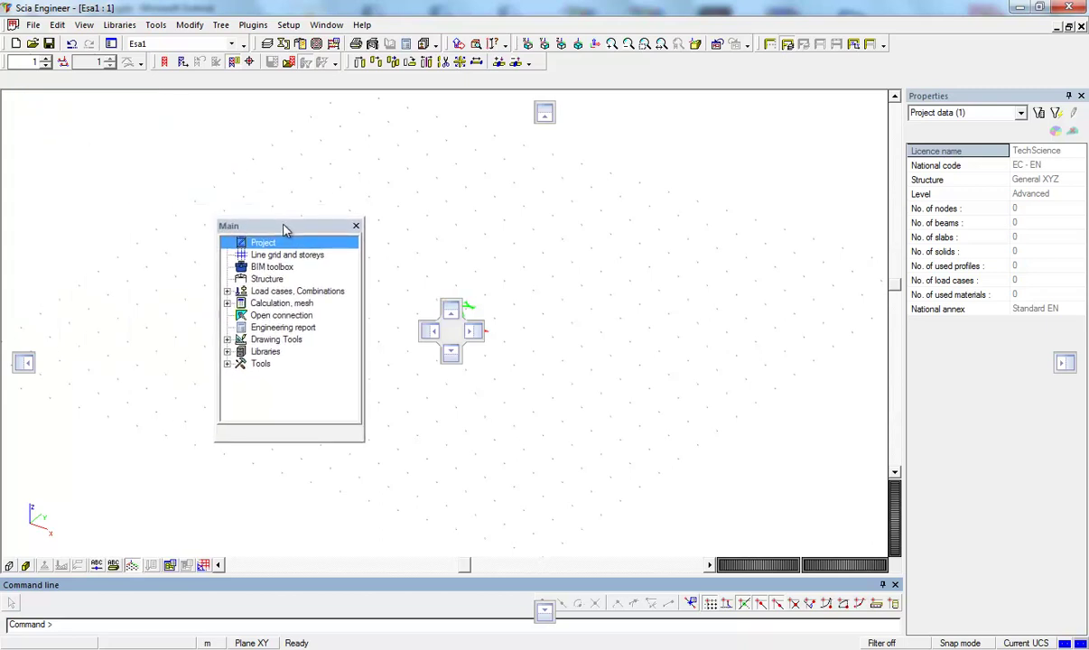
Drop the floating Main project tree onto the left docking guide to re-dock it.
drag(303, 191, 26, 362)
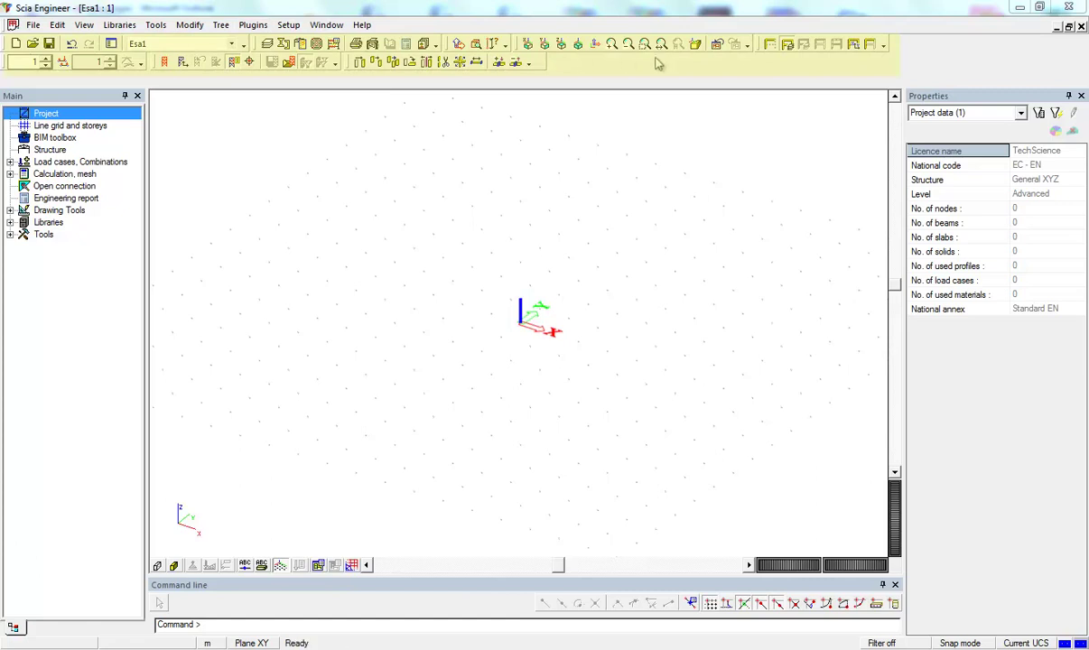
Rearrange the second toolbar row and float the Geometry manipulations toolbar over the canvas.
drag(330, 59, 365, 65)
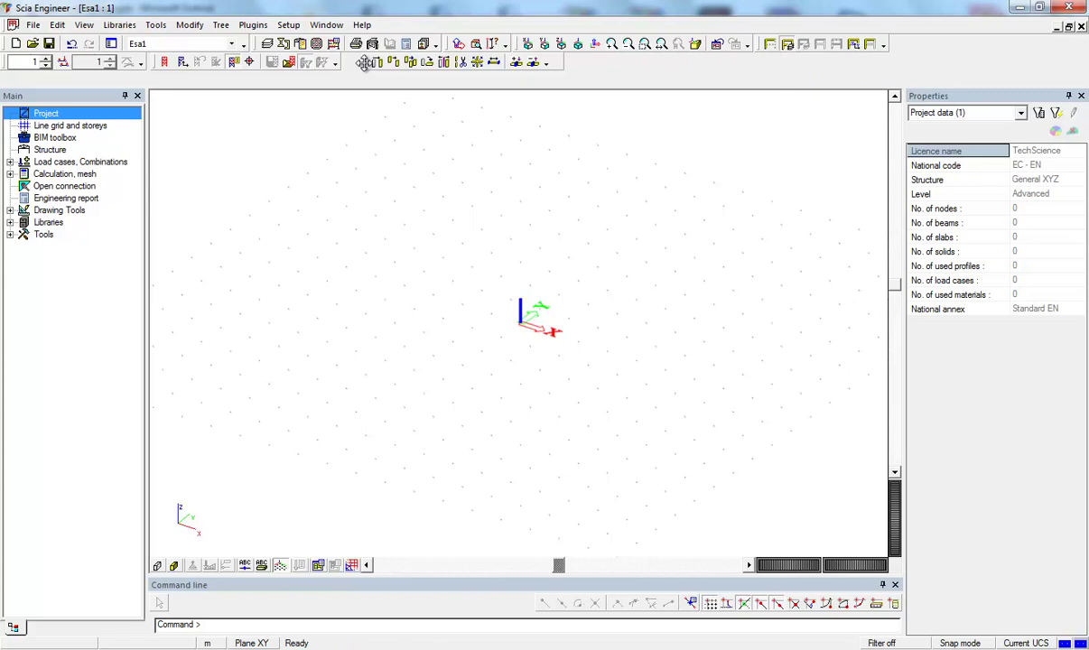
drag(365, 61, 482, 141)
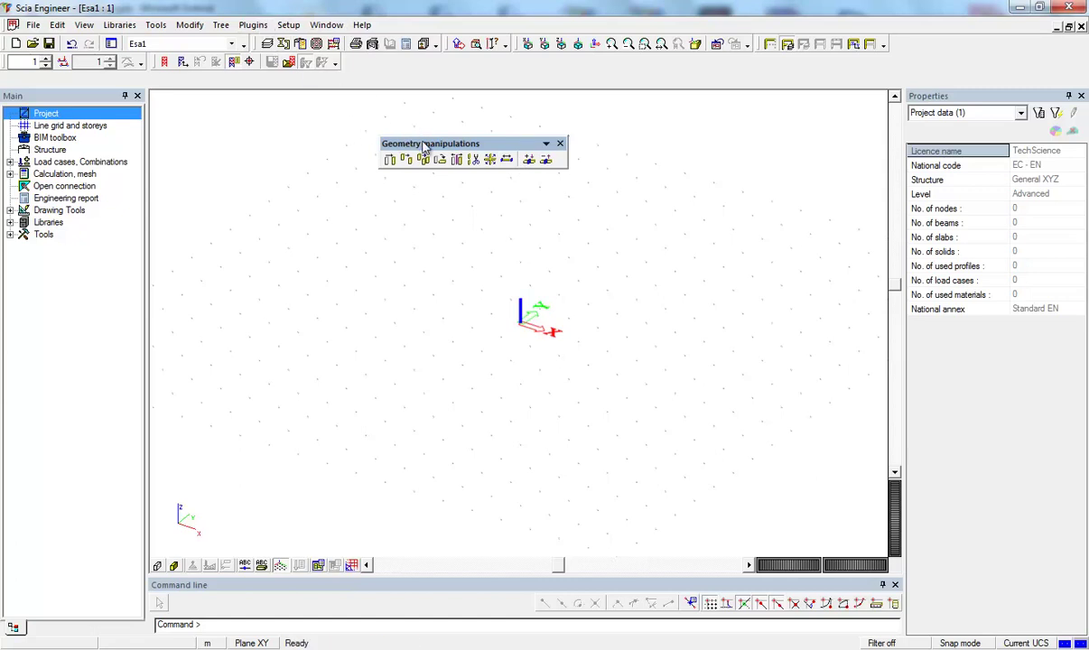
drag(421, 142, 440, 115)
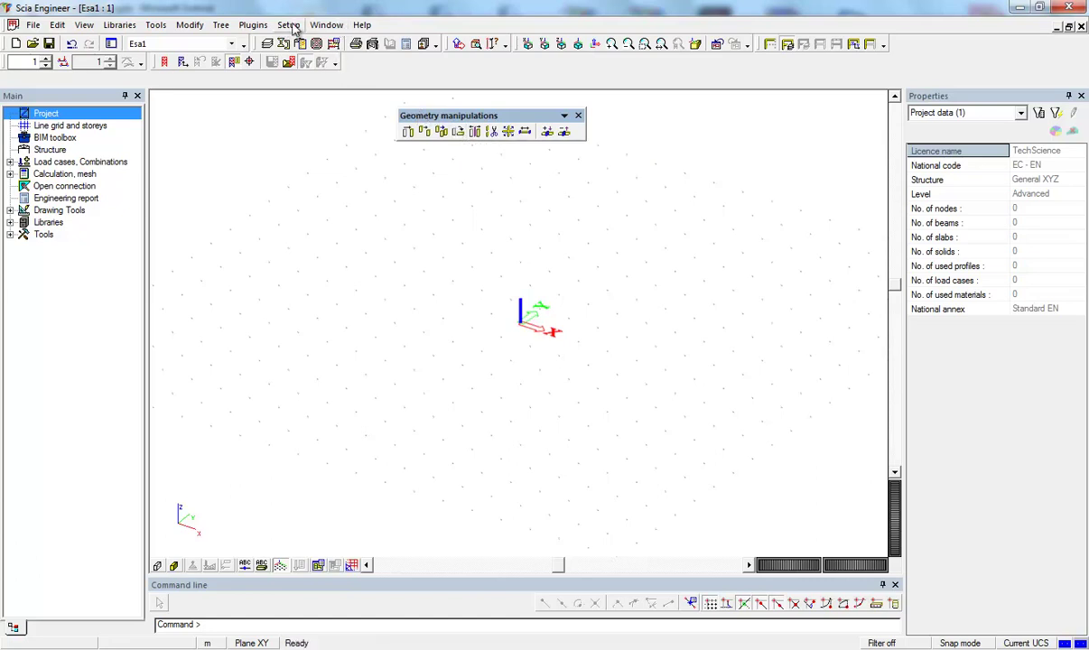
After browsing the Modify menu, dock the floating Geometry manipulations toolbar into the second toolbar row.
click(191, 25)
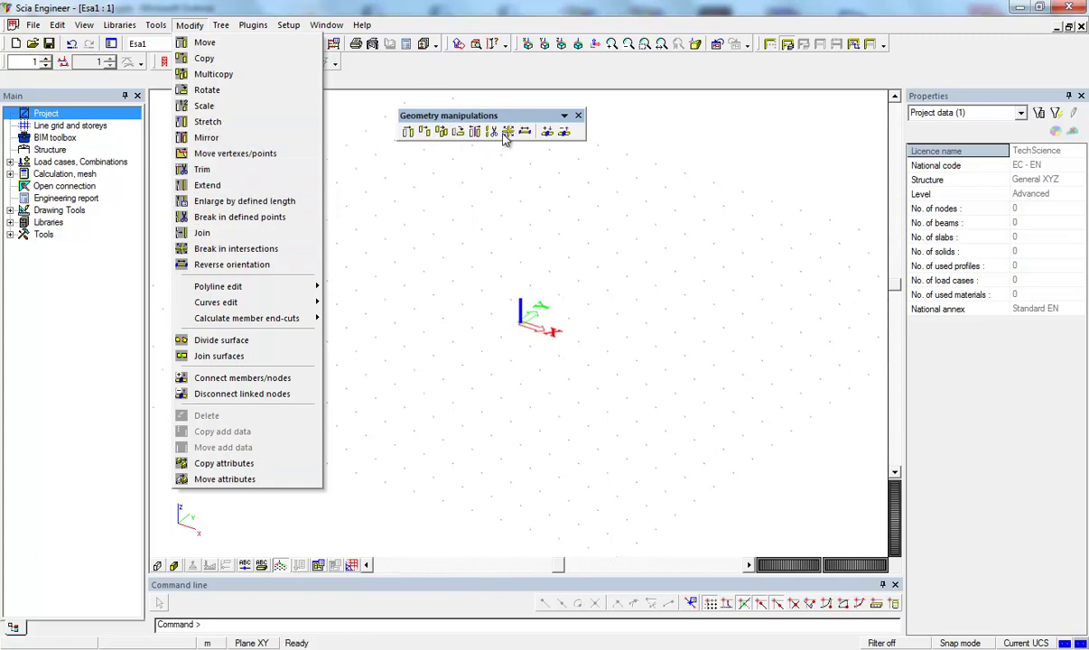
click(340, 157)
drag(442, 116, 404, 60)
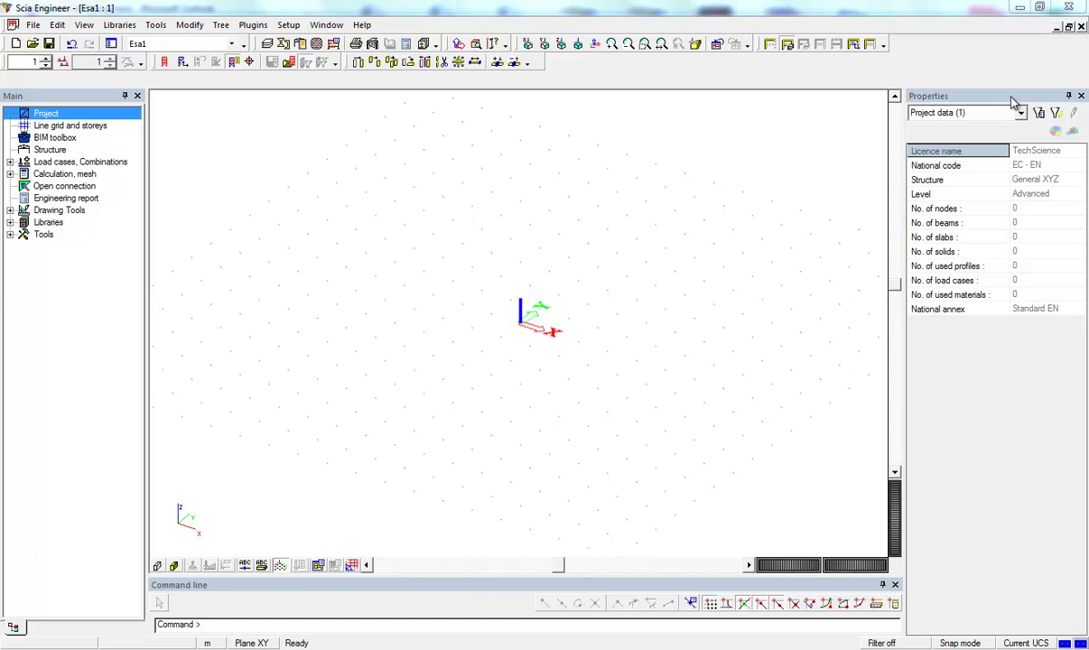
click(1081, 96)
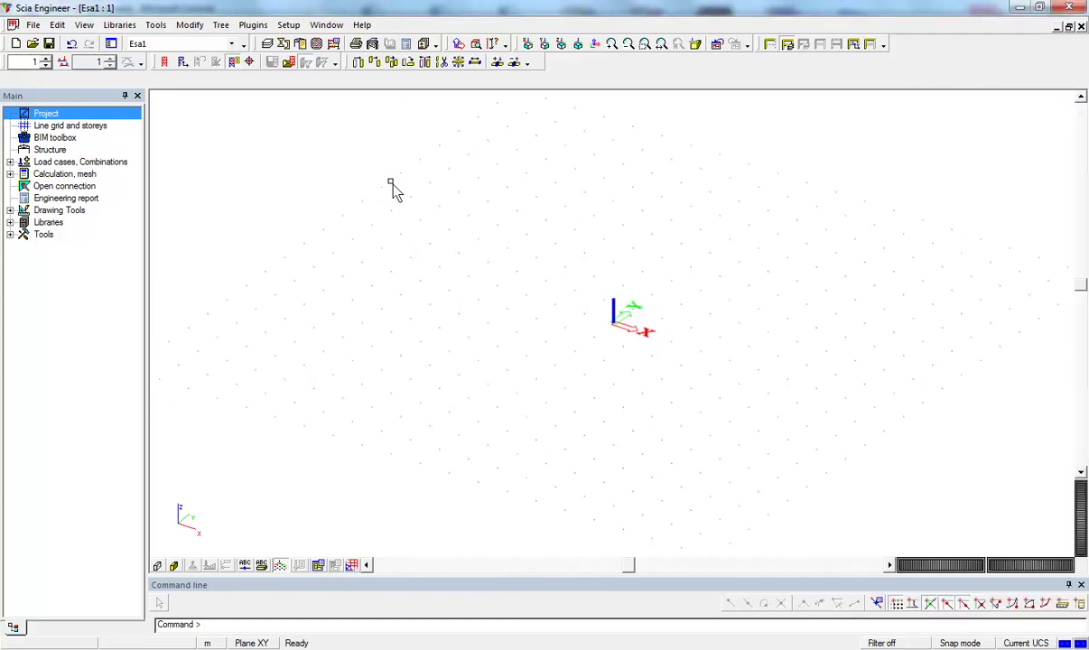
click(84, 26)
mouse_move(109, 105)
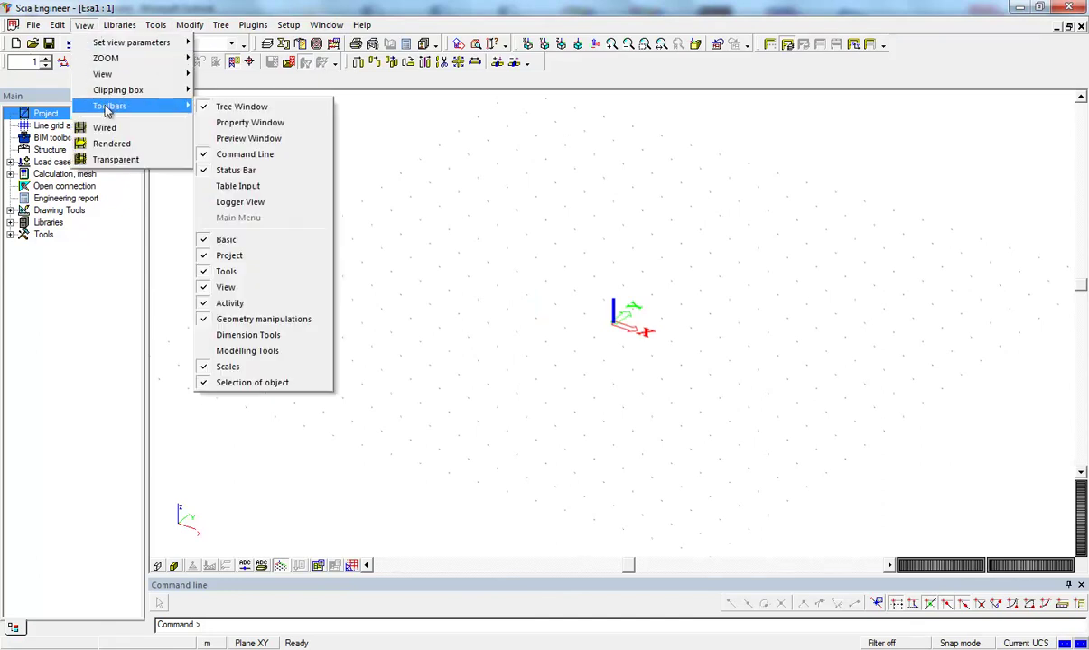
click(249, 123)
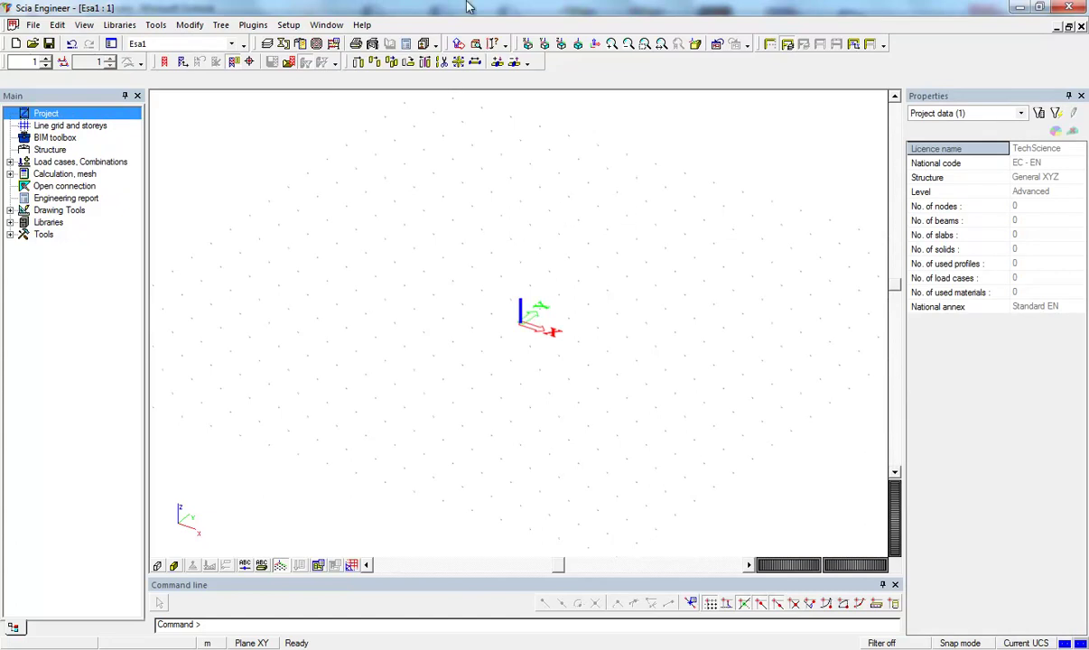
click(88, 25)
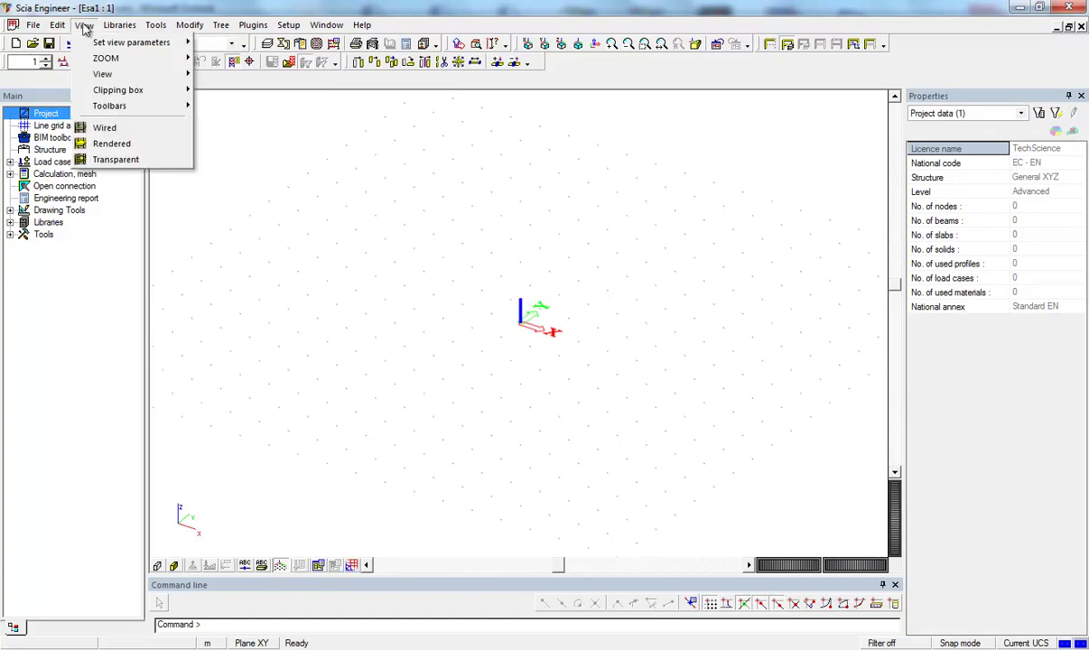
mouse_move(102, 107)
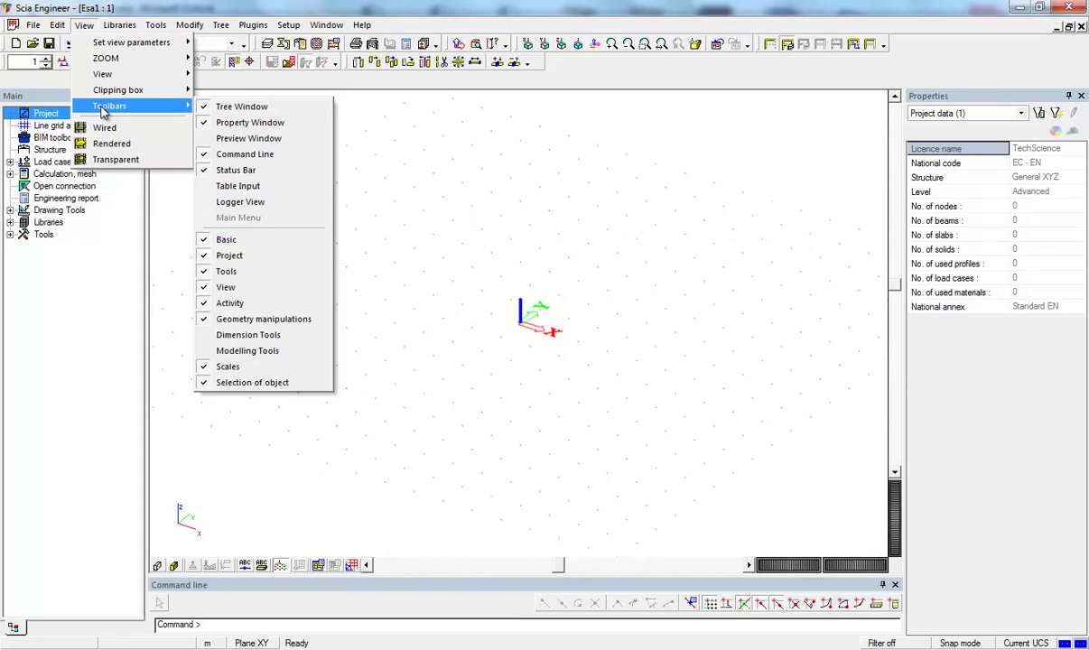
click(84, 25)
click(84, 26)
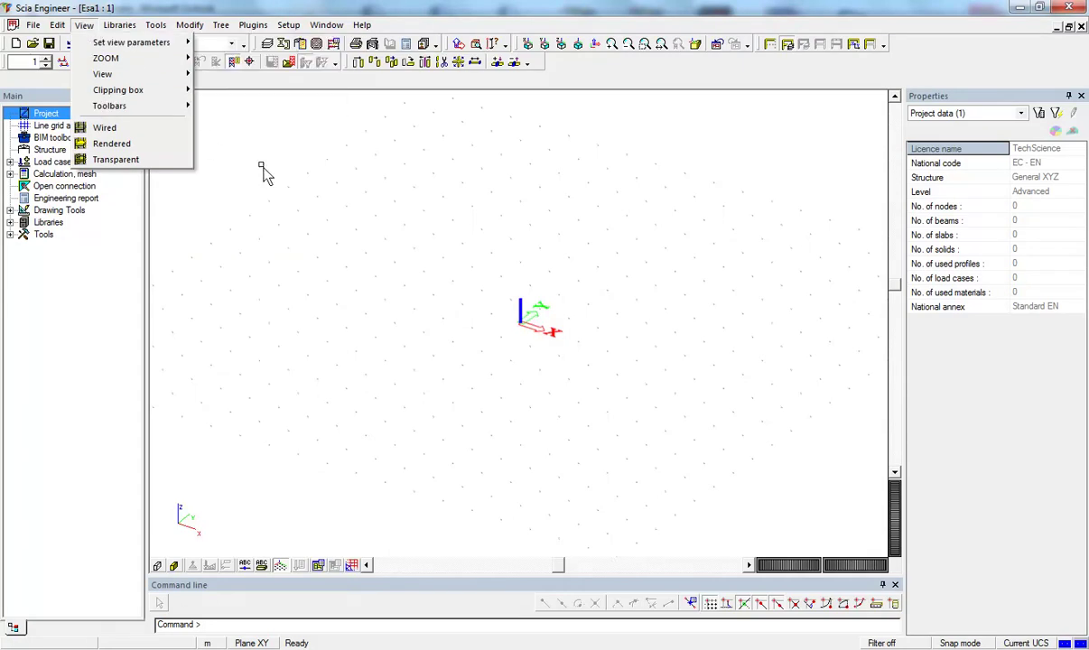
click(336, 200)
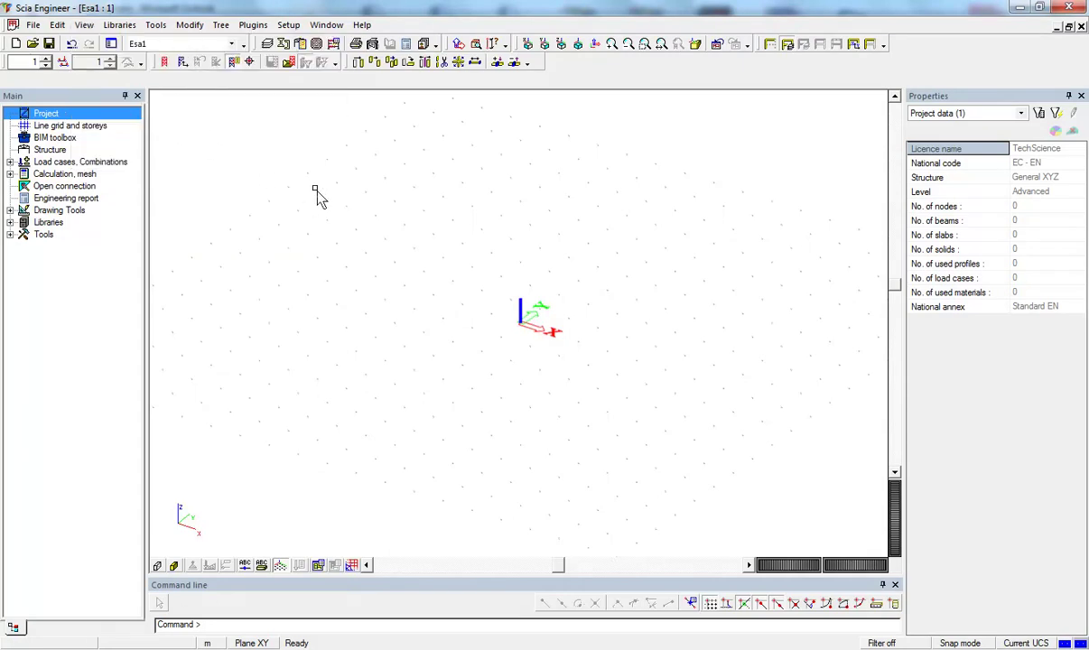
drag(146, 202, 162, 204)
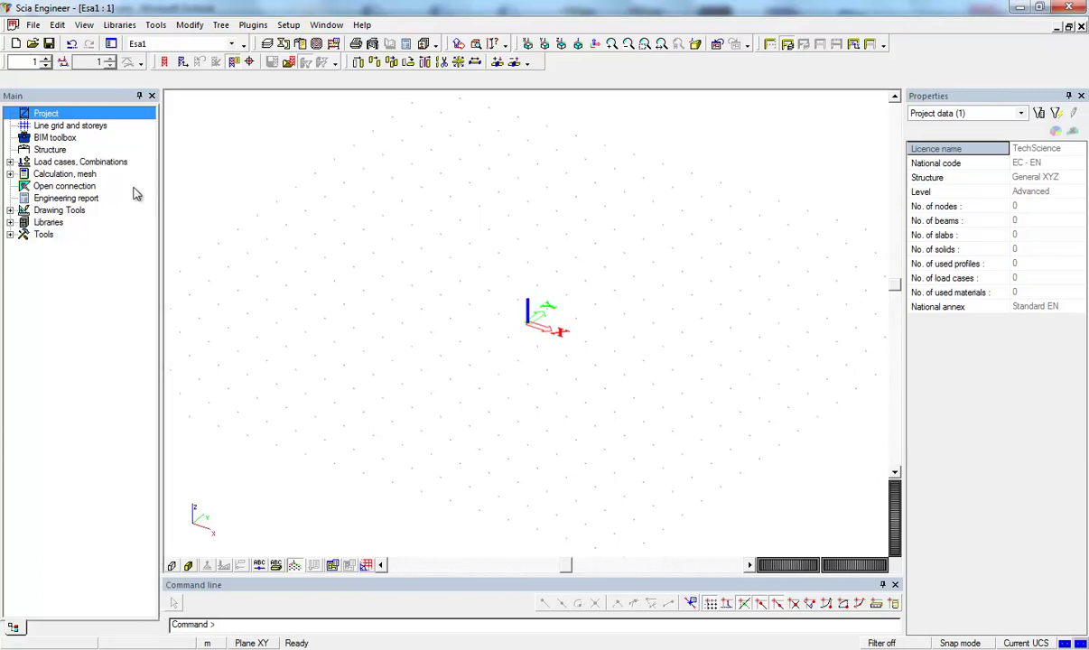
Open Structure in the Main tree and start a new 1D general Member, bringing up the profile library.
click(60, 139)
click(51, 151)
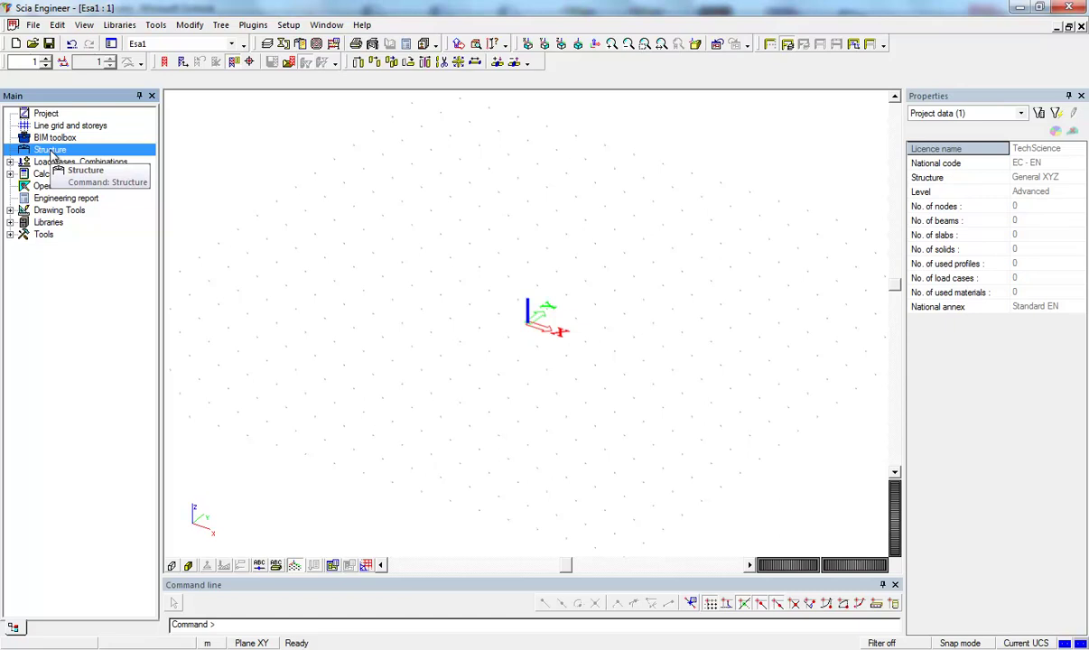
double_click(51, 151)
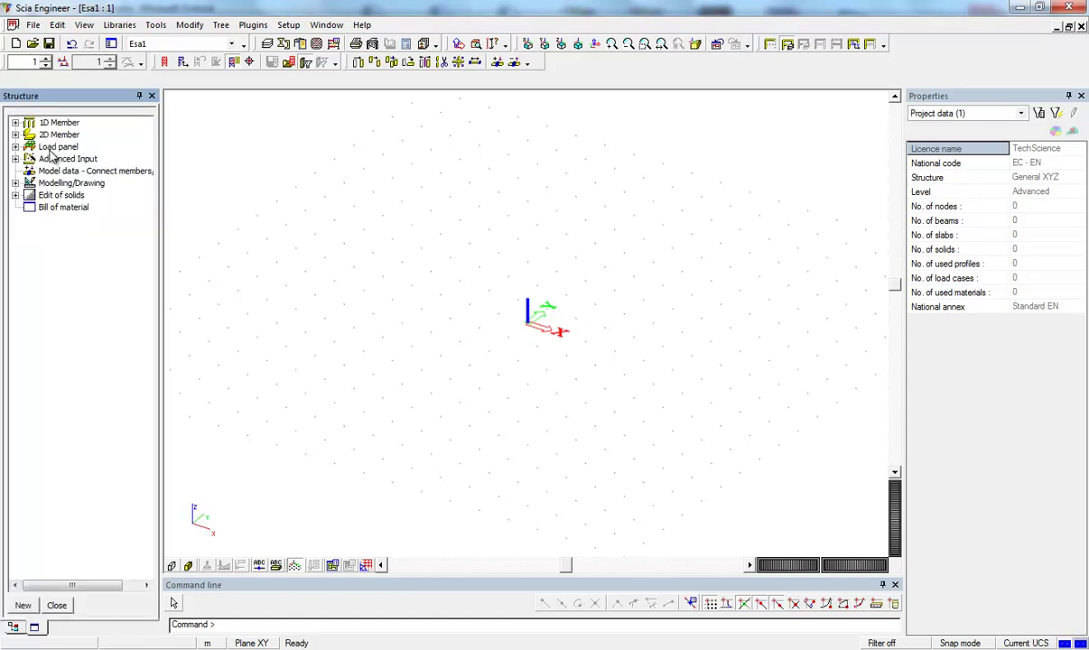
double_click(56, 122)
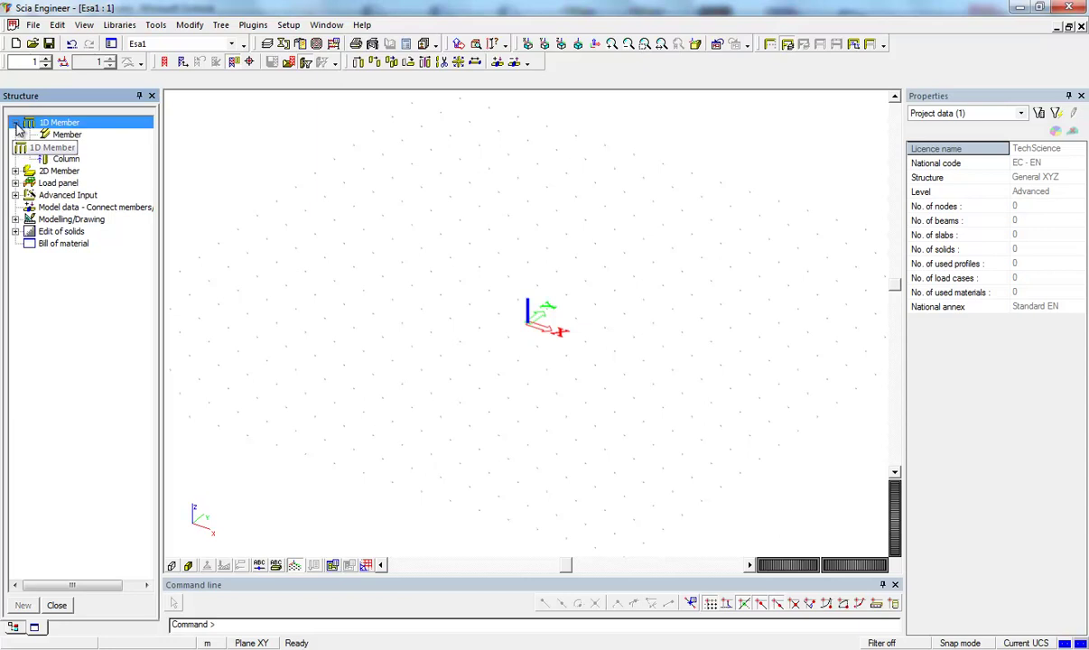
click(72, 135)
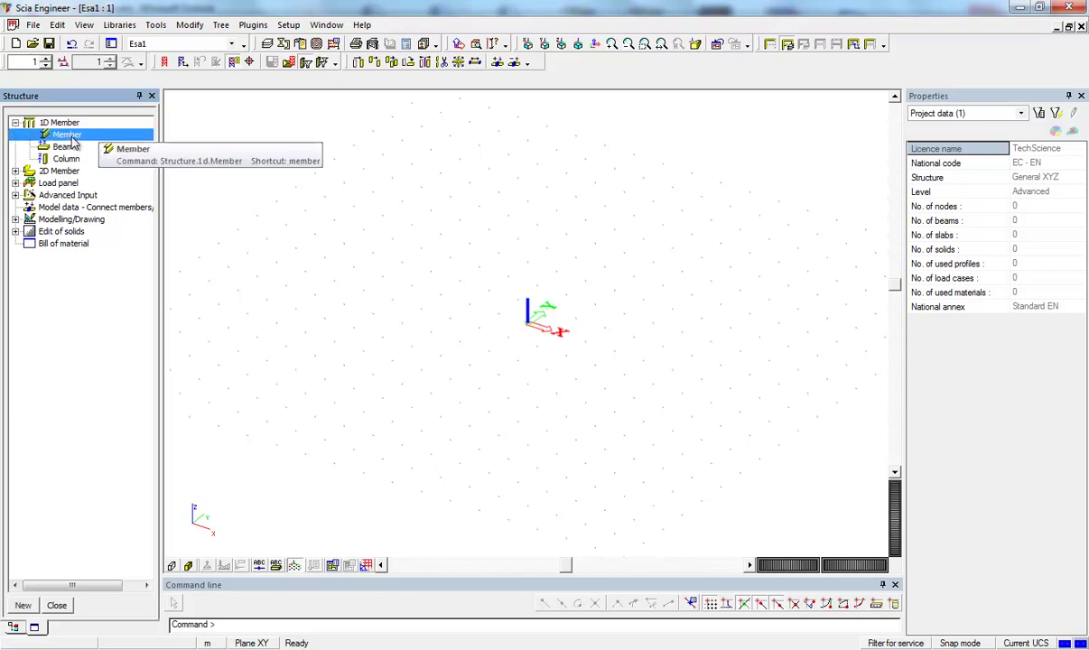
double_click(73, 136)
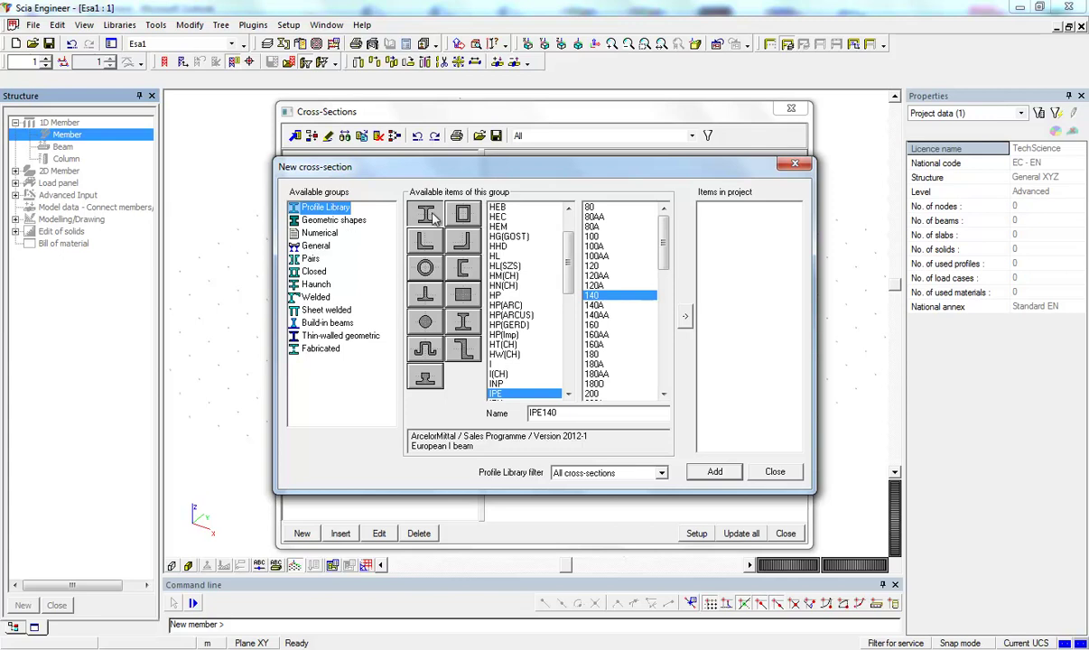
Add the IPE140 profile as cross-section CS1.
drag(569, 273, 569, 283)
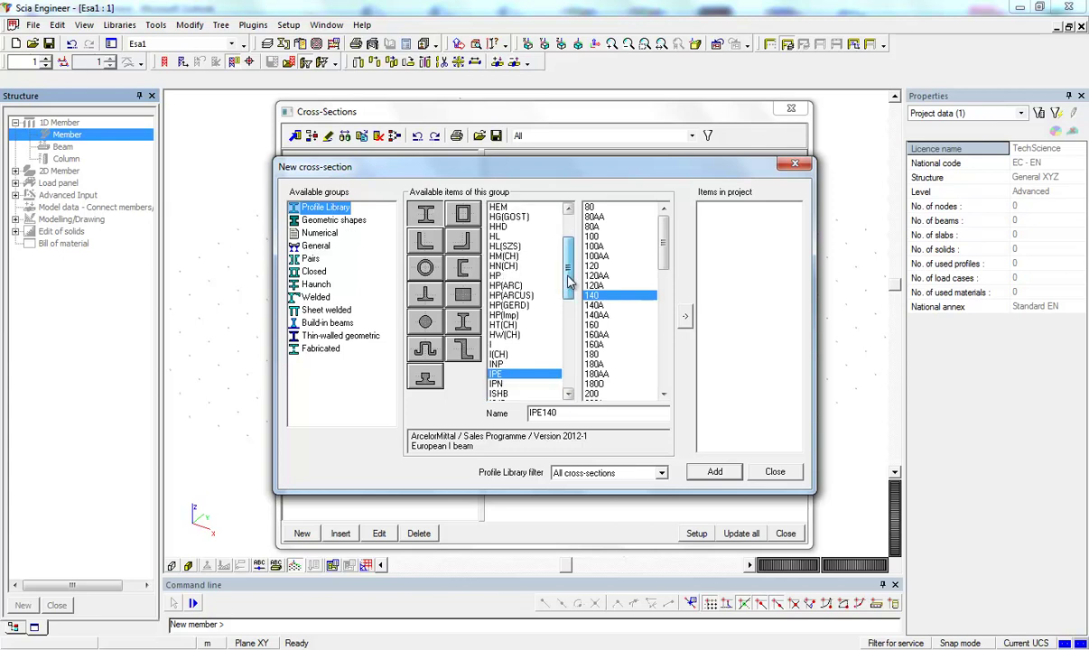
scroll(569, 283, down, 1)
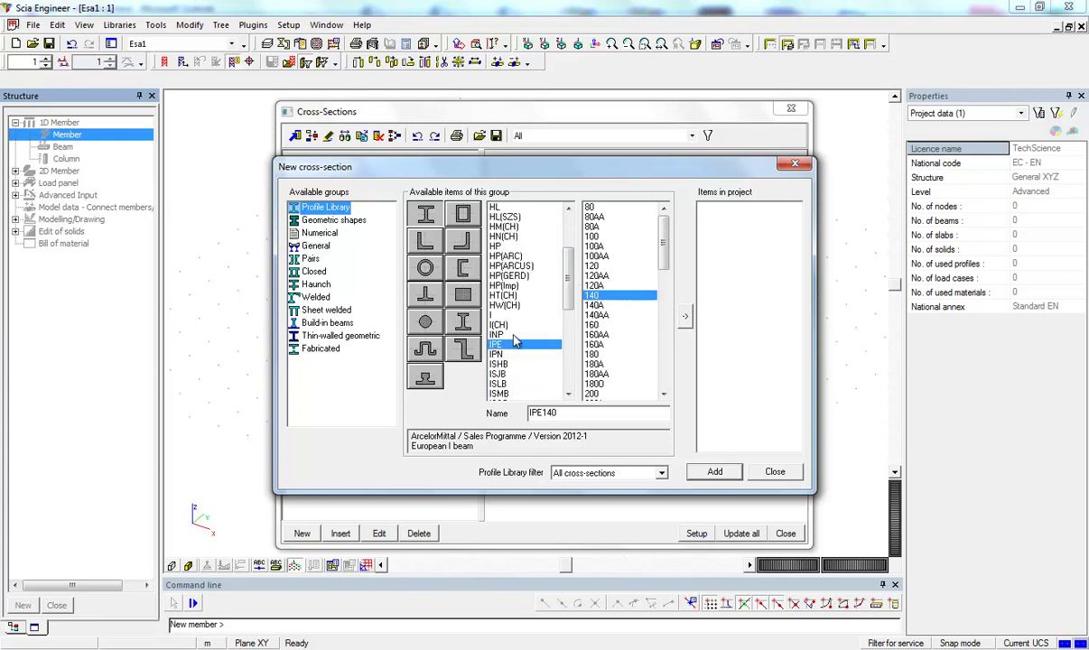
click(614, 296)
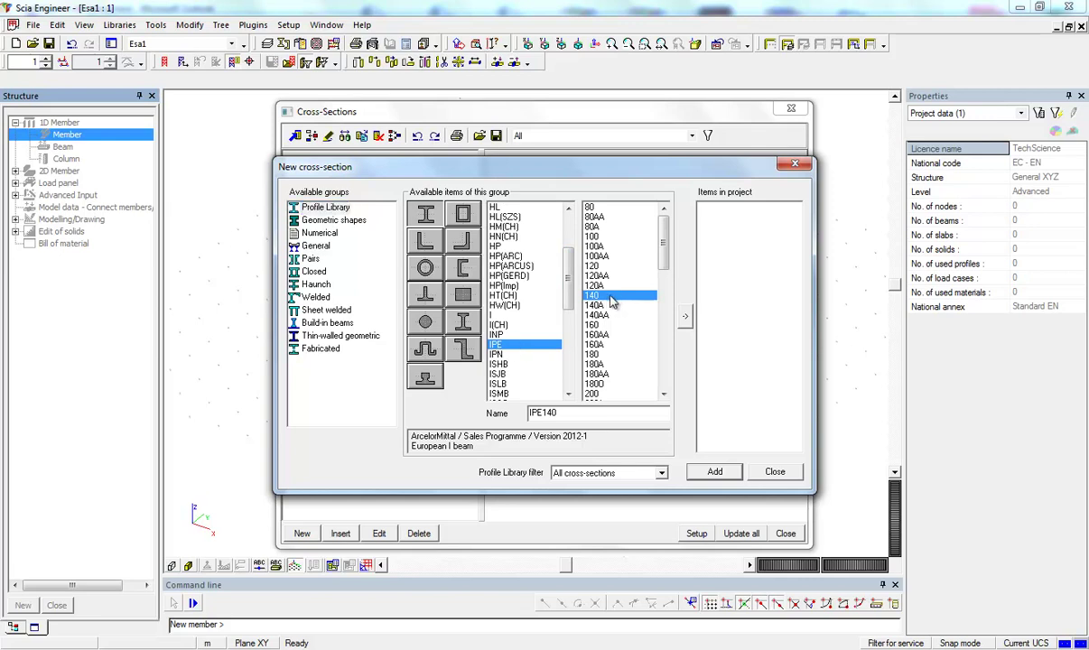
double_click(614, 296)
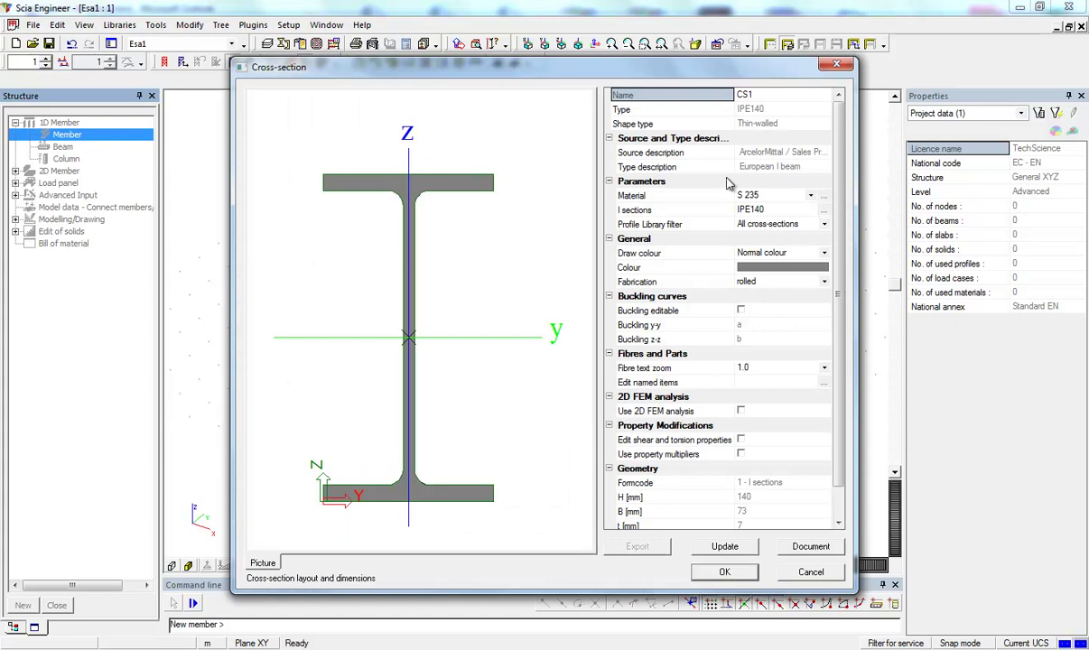
scroll(798, 164, down, 1)
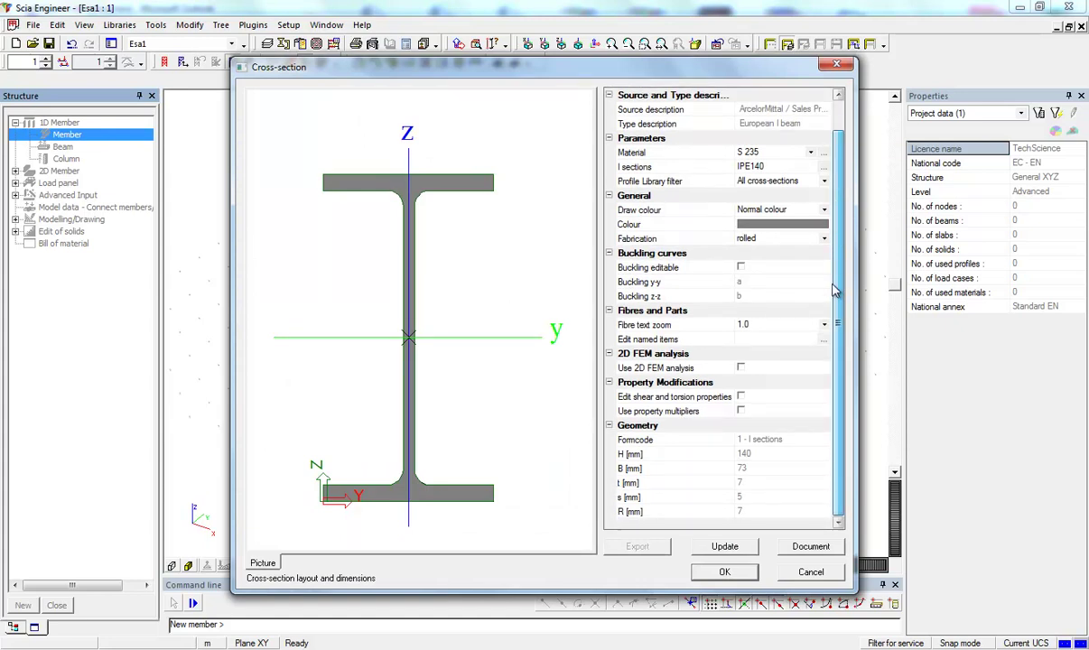
scroll(790, 222, up, 1)
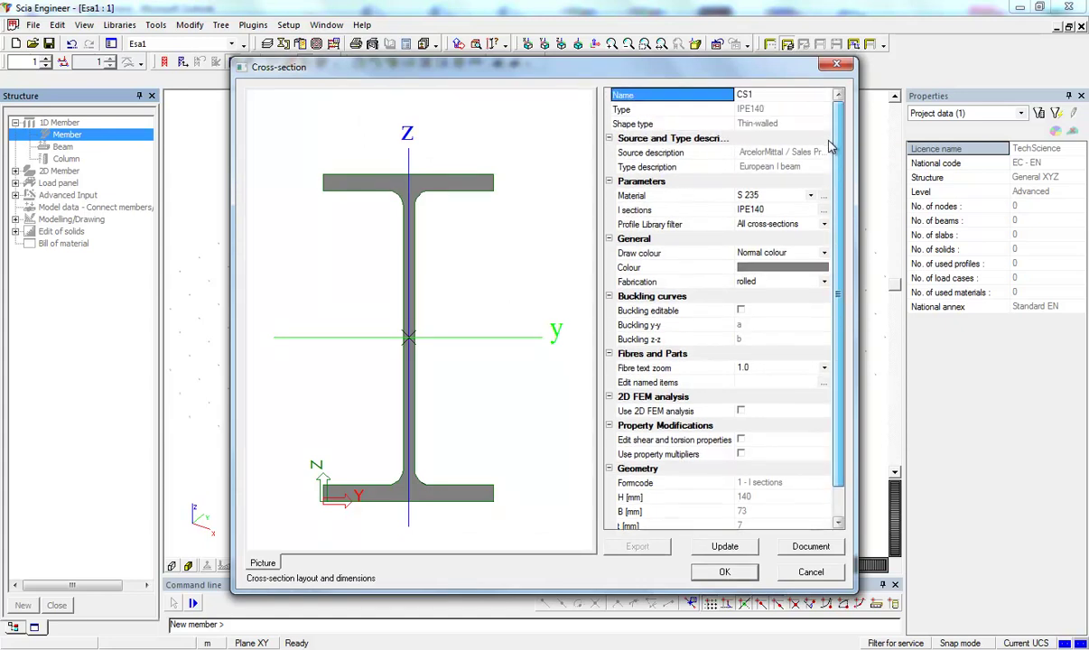
click(724, 571)
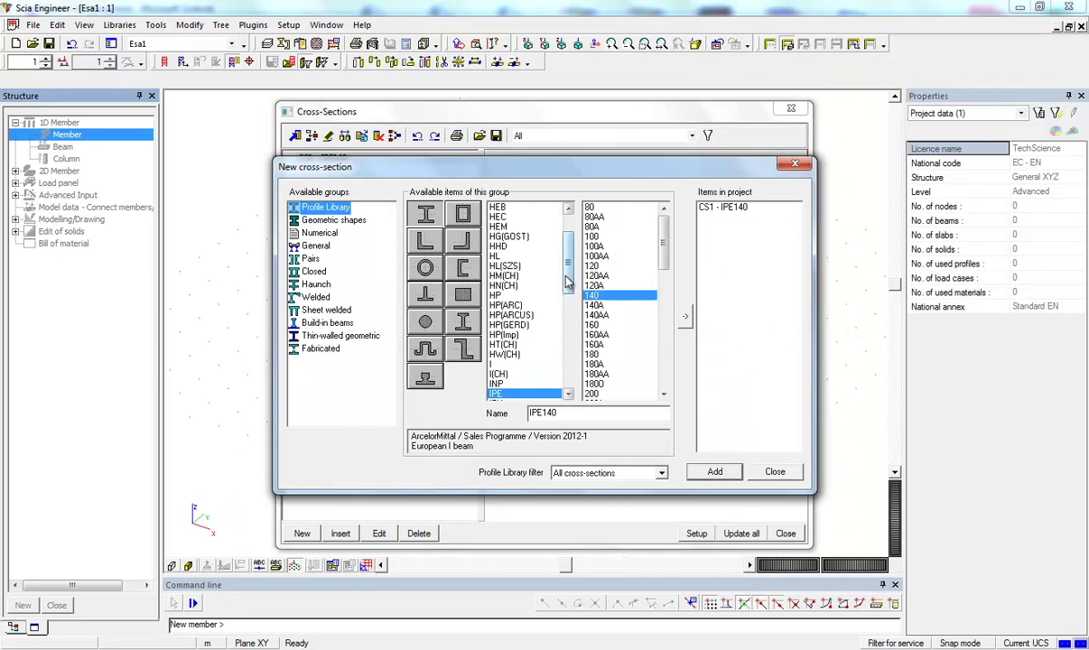
Add the HEA200 profile as cross-section CS2 in S 235.
scroll(551, 271, up, 2)
click(499, 246)
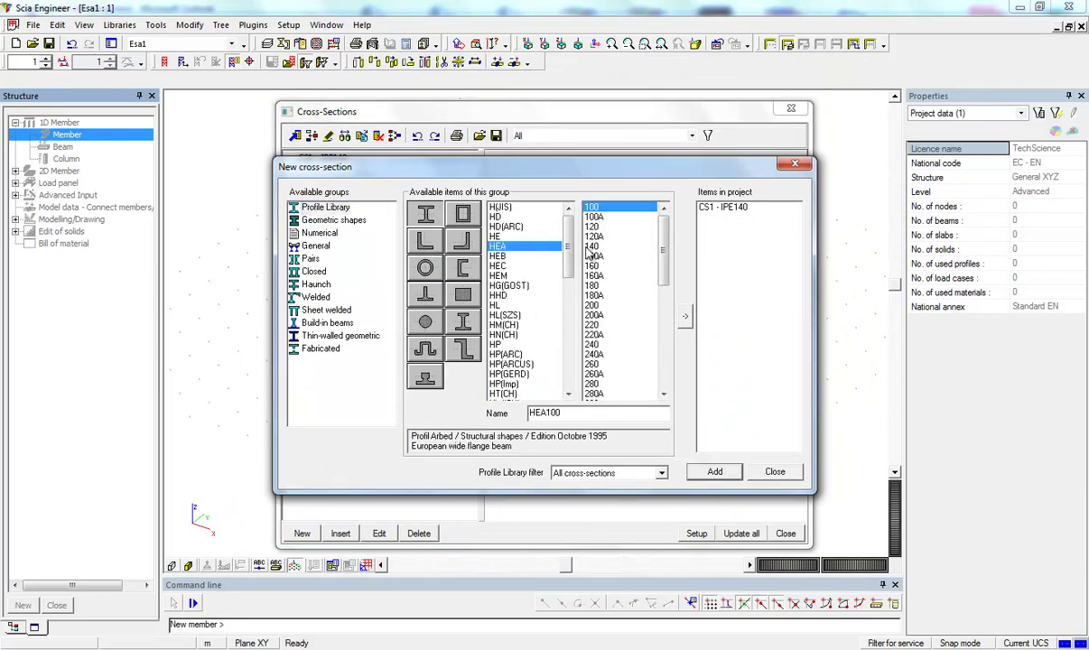
click(598, 305)
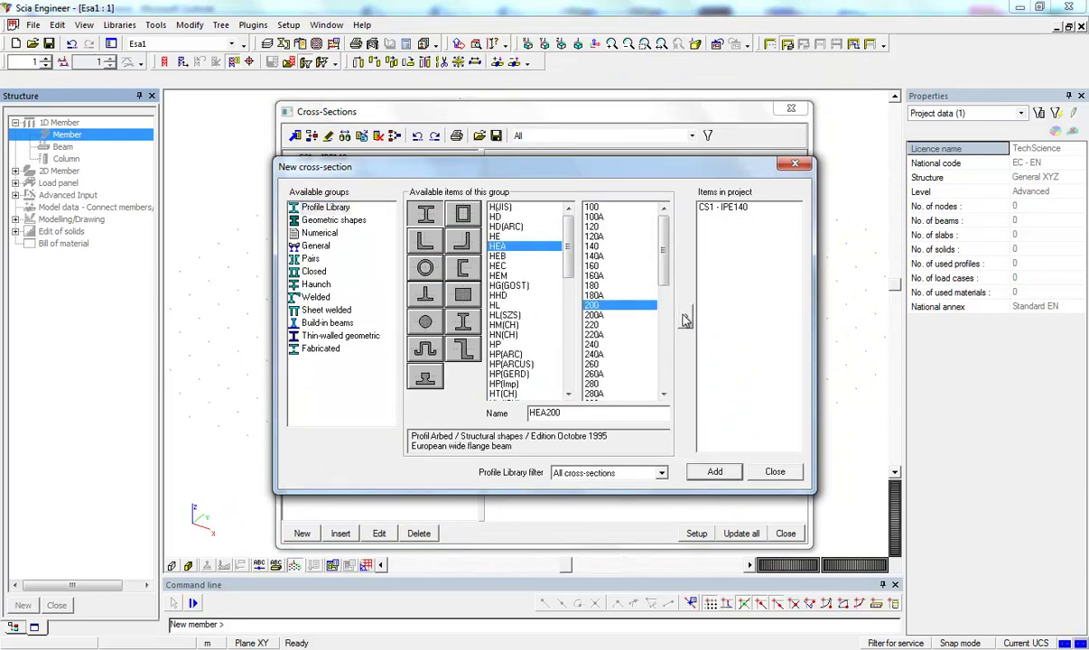
click(686, 321)
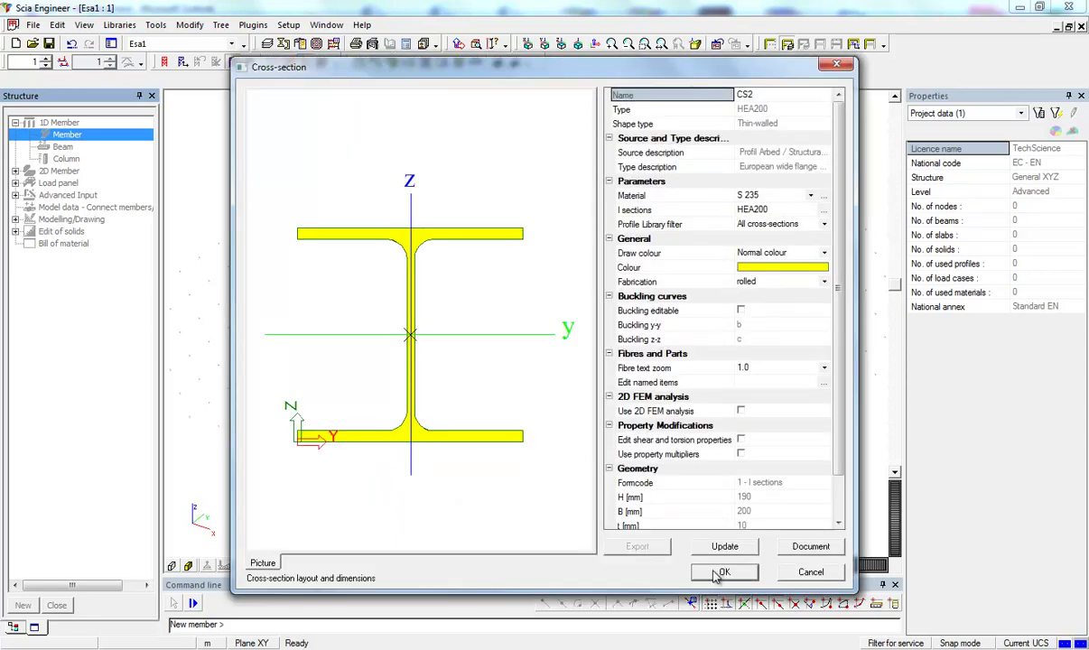
click(657, 571)
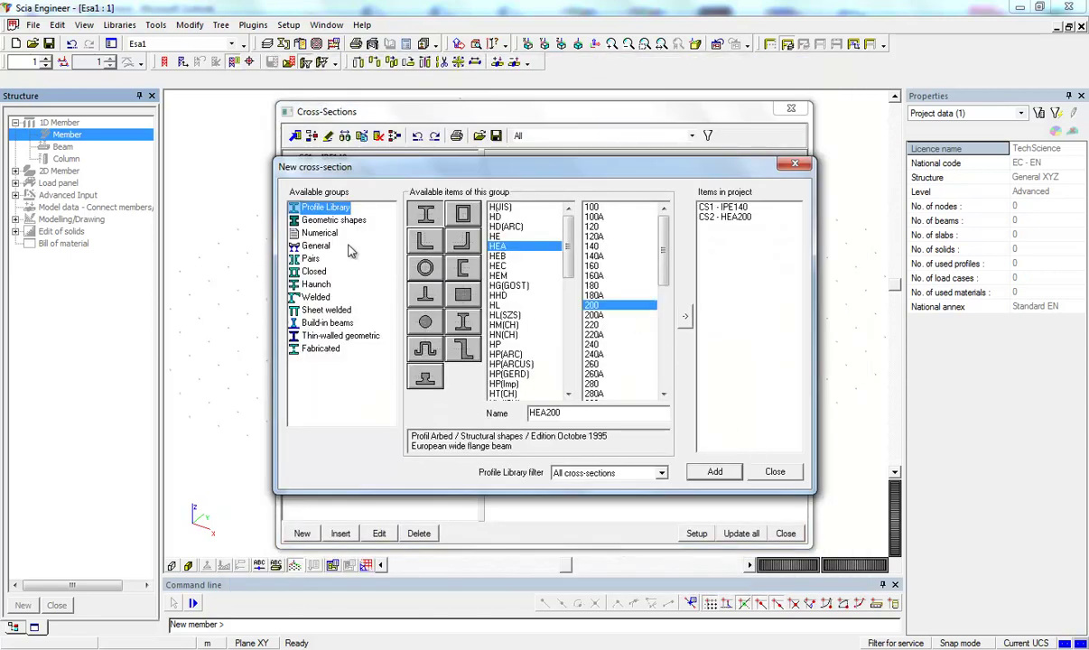
Preview each Available cross-section group, return to Profile Library, and close the New cross-section dialog.
click(316, 234)
click(315, 220)
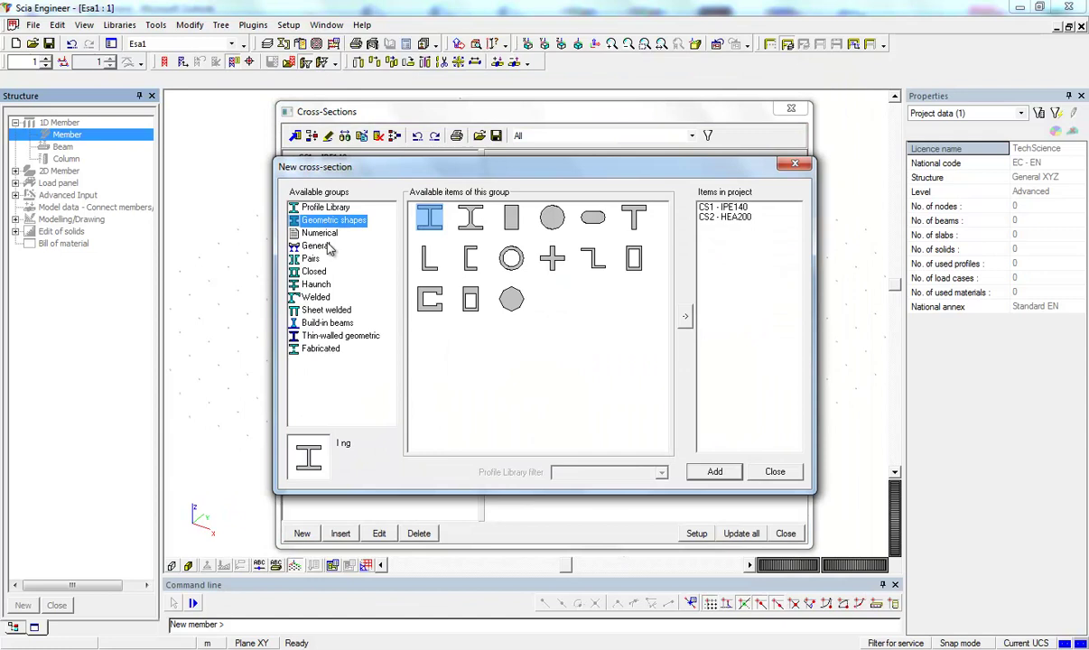
click(317, 248)
click(312, 260)
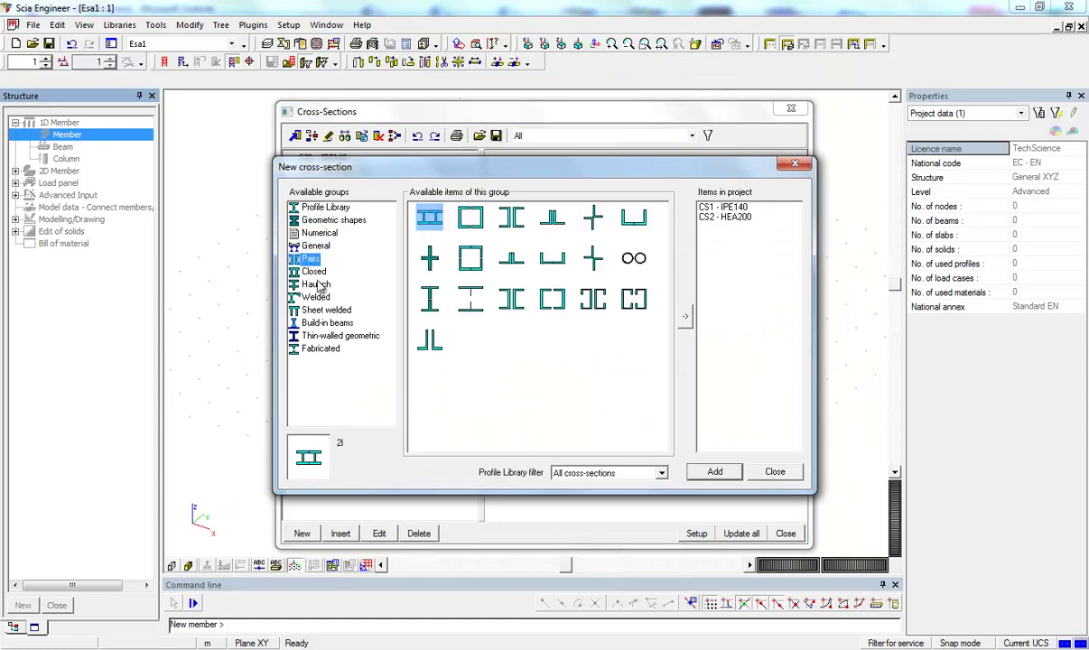
click(312, 272)
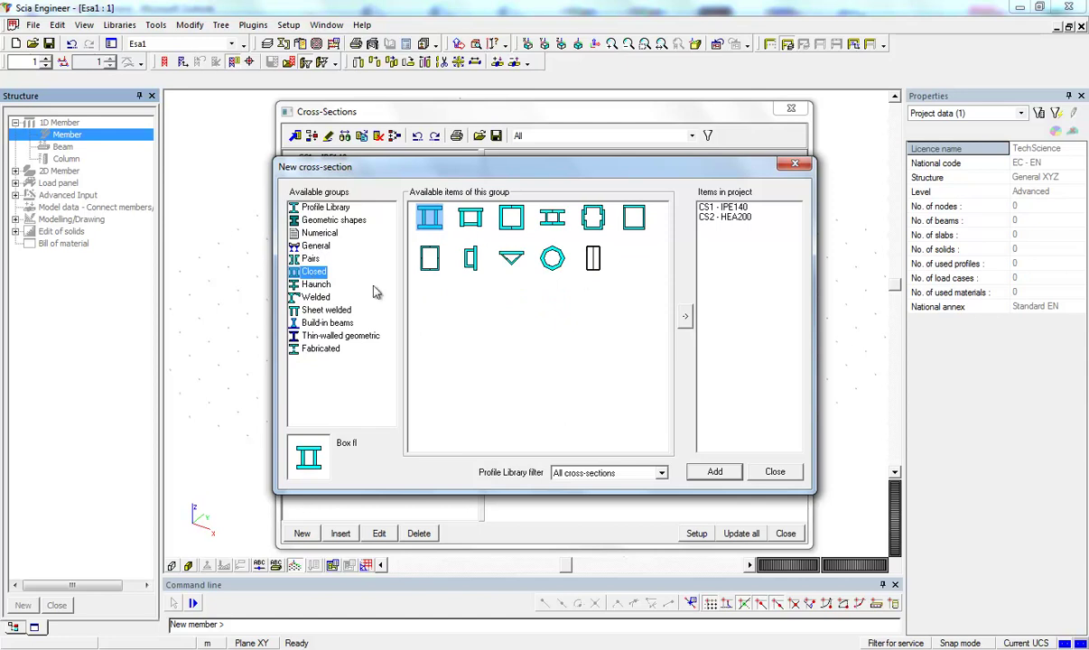
click(315, 298)
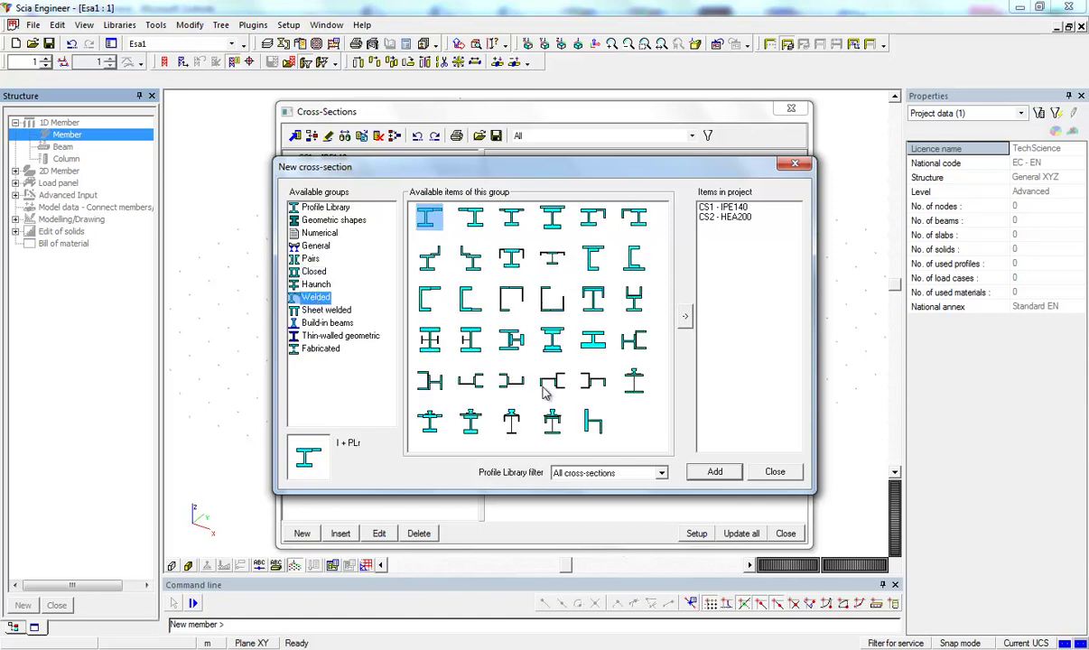
click(318, 311)
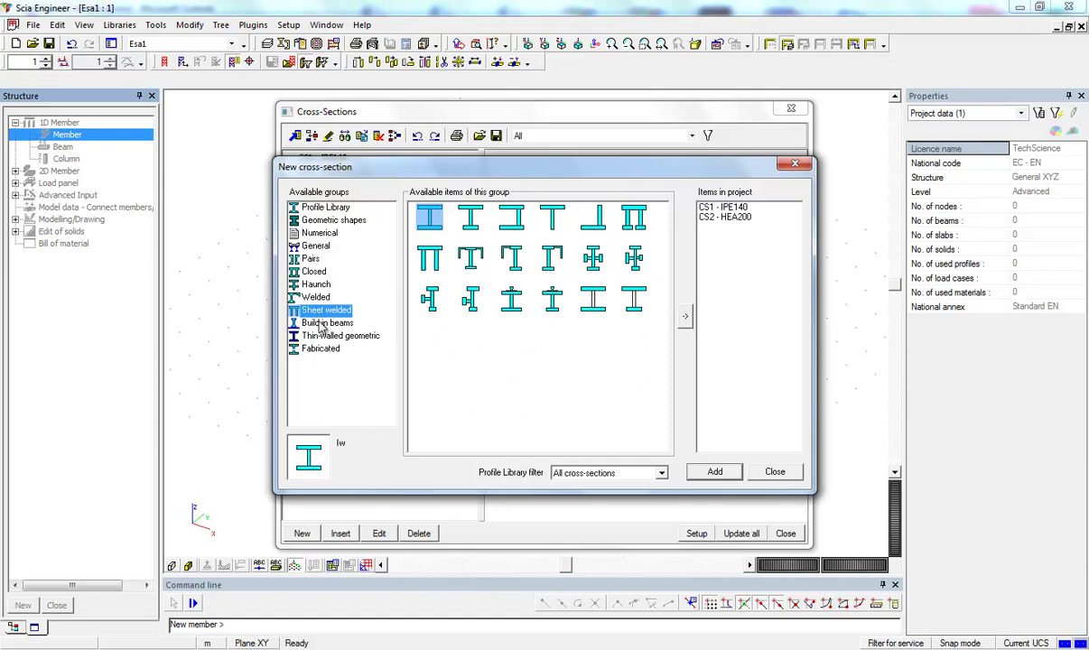
click(322, 324)
click(322, 336)
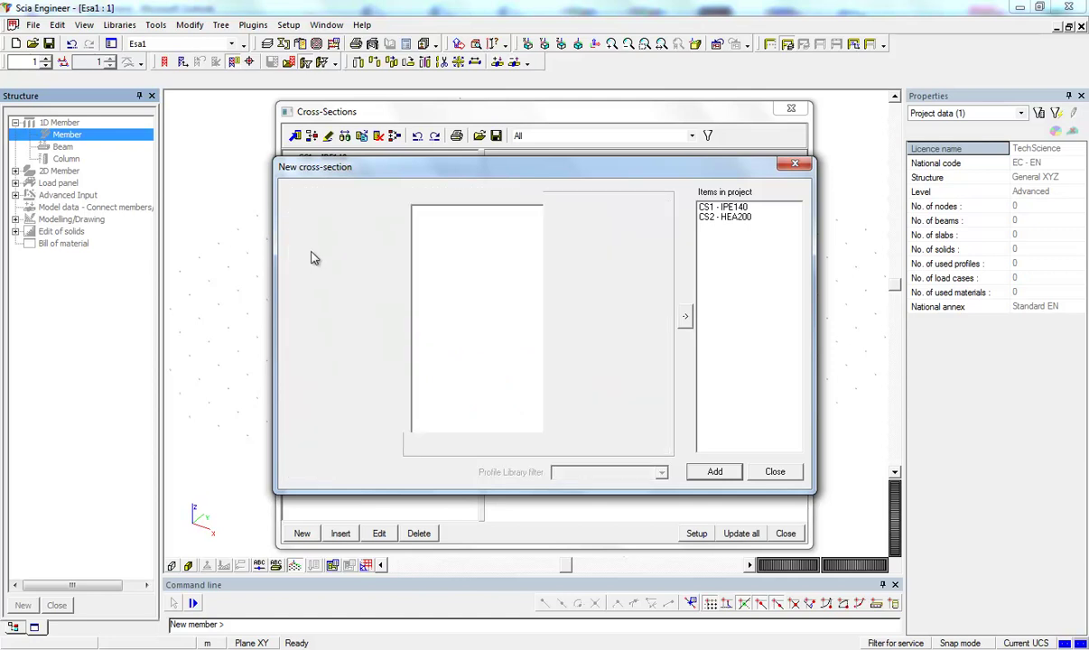
click(314, 236)
click(307, 207)
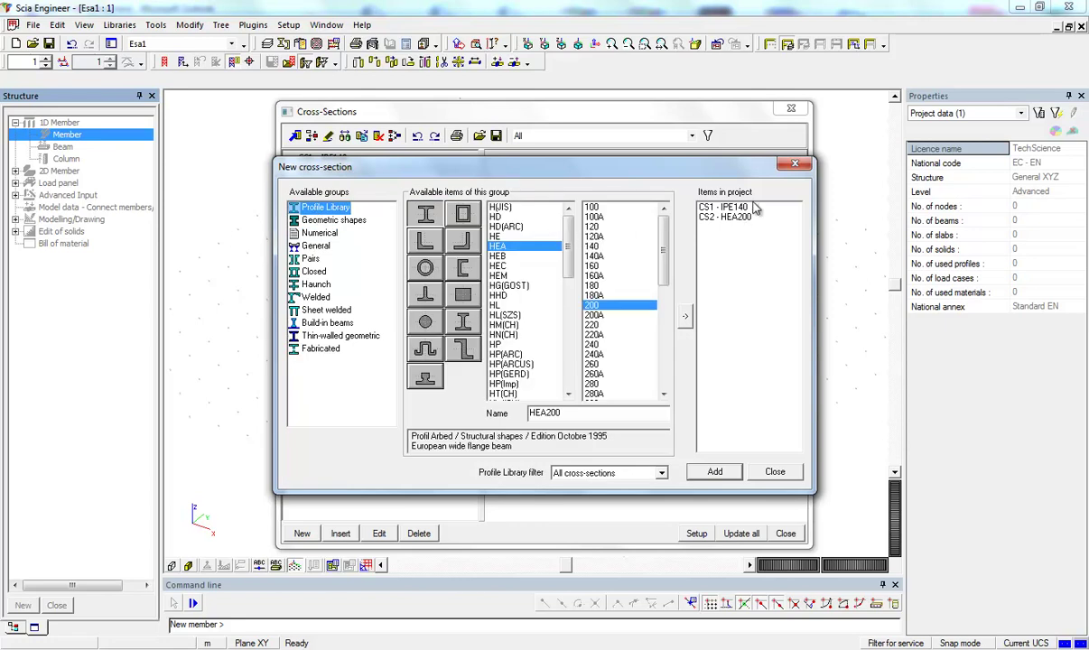
click(776, 473)
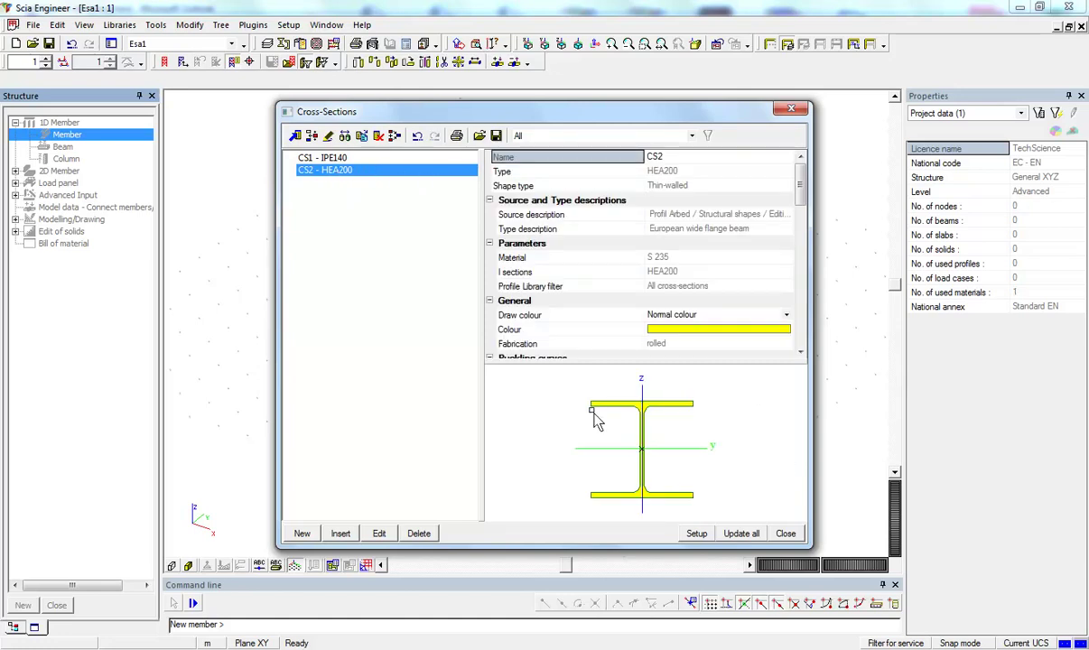
Give the new member cross-section CS2 - HEA200 and member type beam.
click(786, 533)
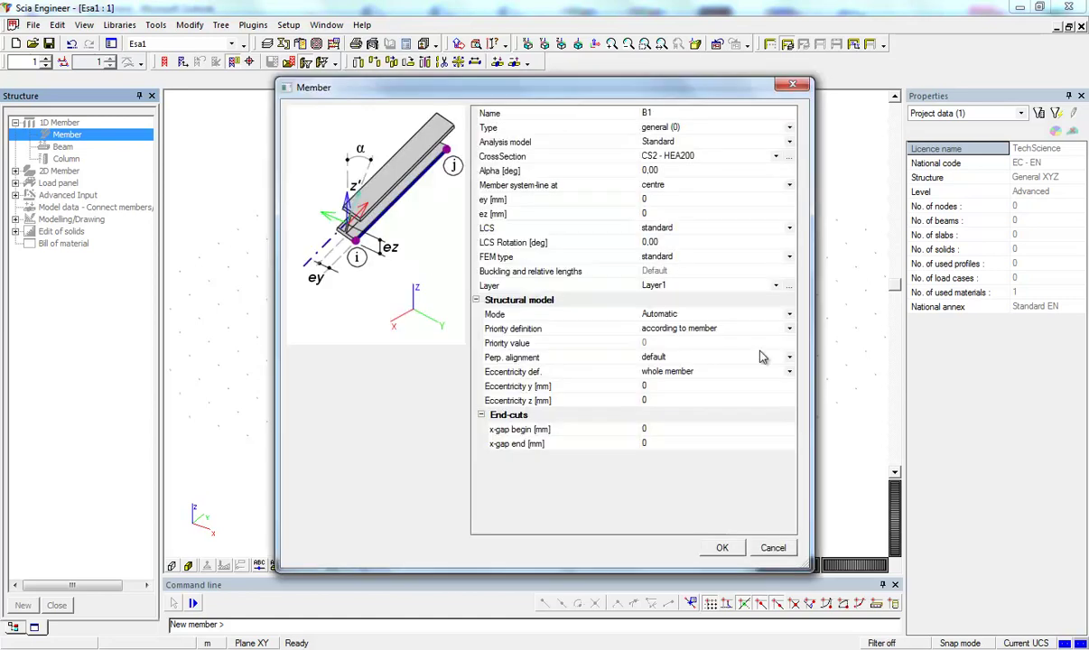
drag(587, 94, 557, 73)
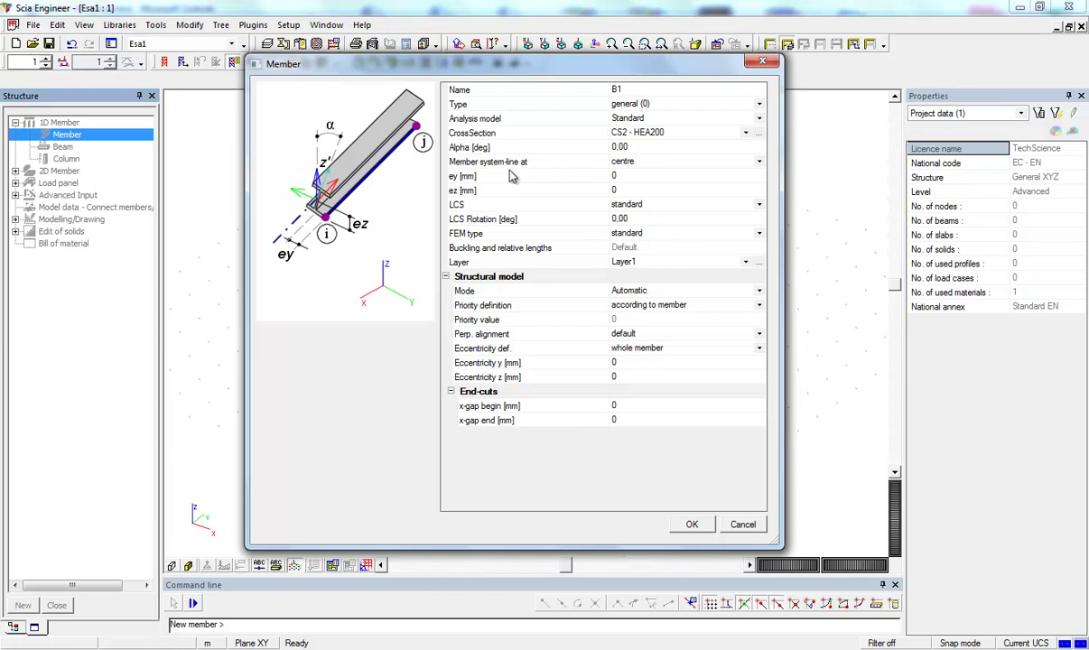
click(678, 134)
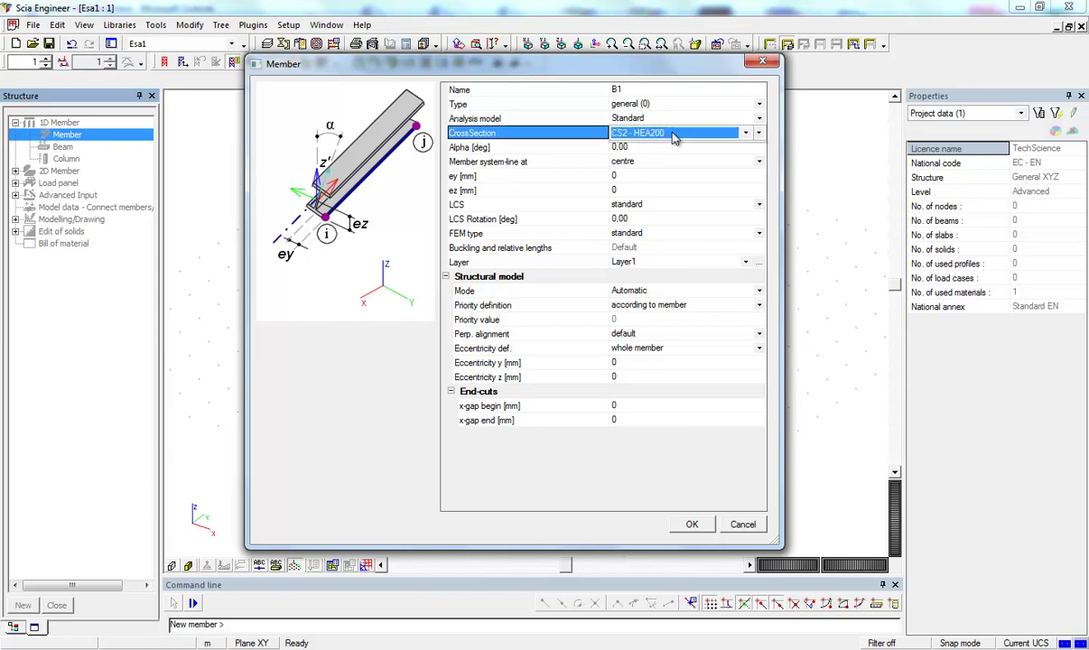
click(677, 134)
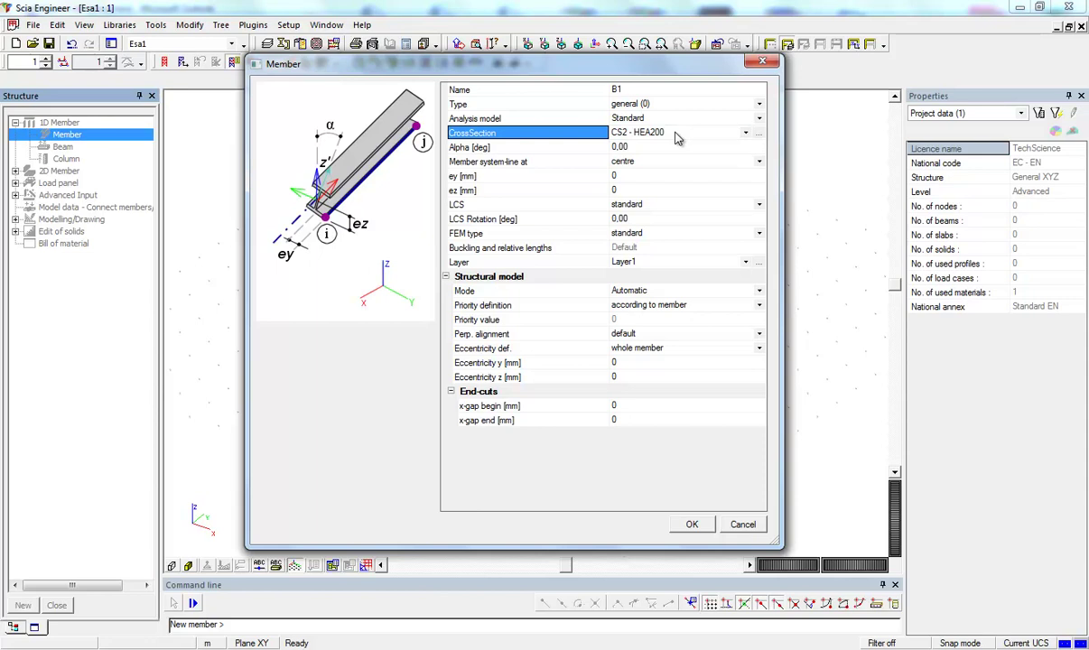
click(666, 105)
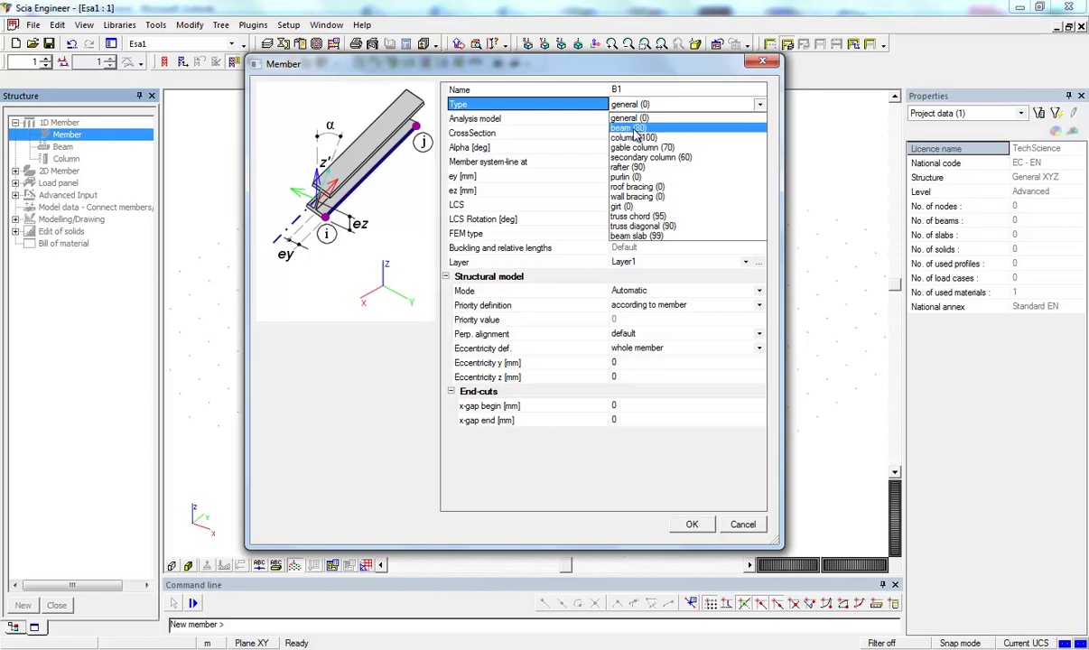
click(637, 131)
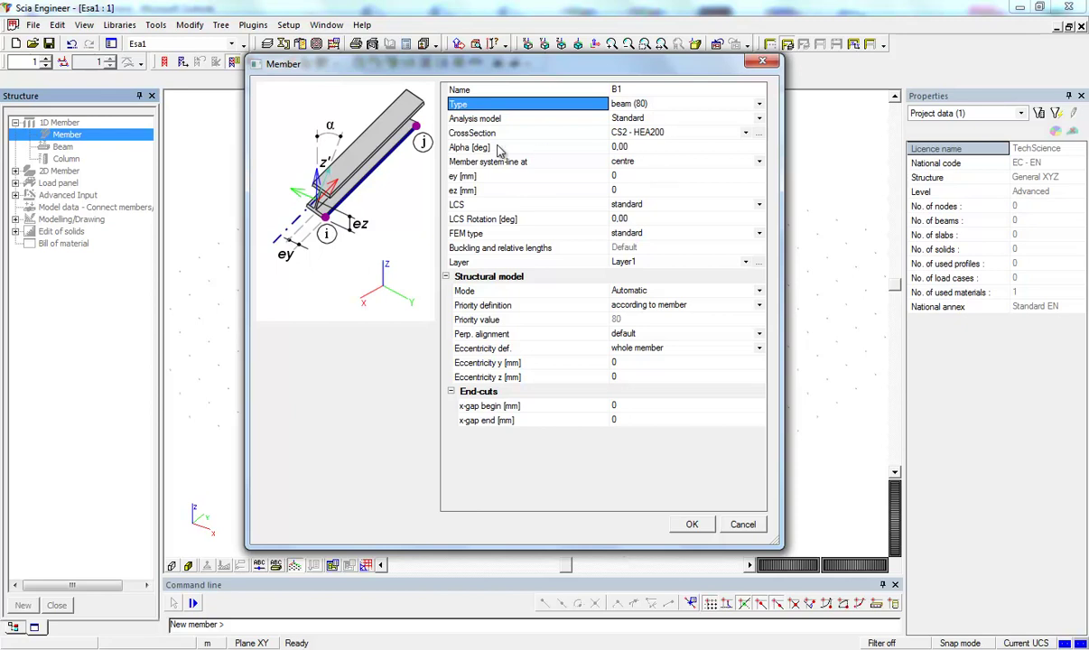
Keep Alpha at 0 and Layer1, then confirm the member settings.
click(474, 147)
click(635, 147)
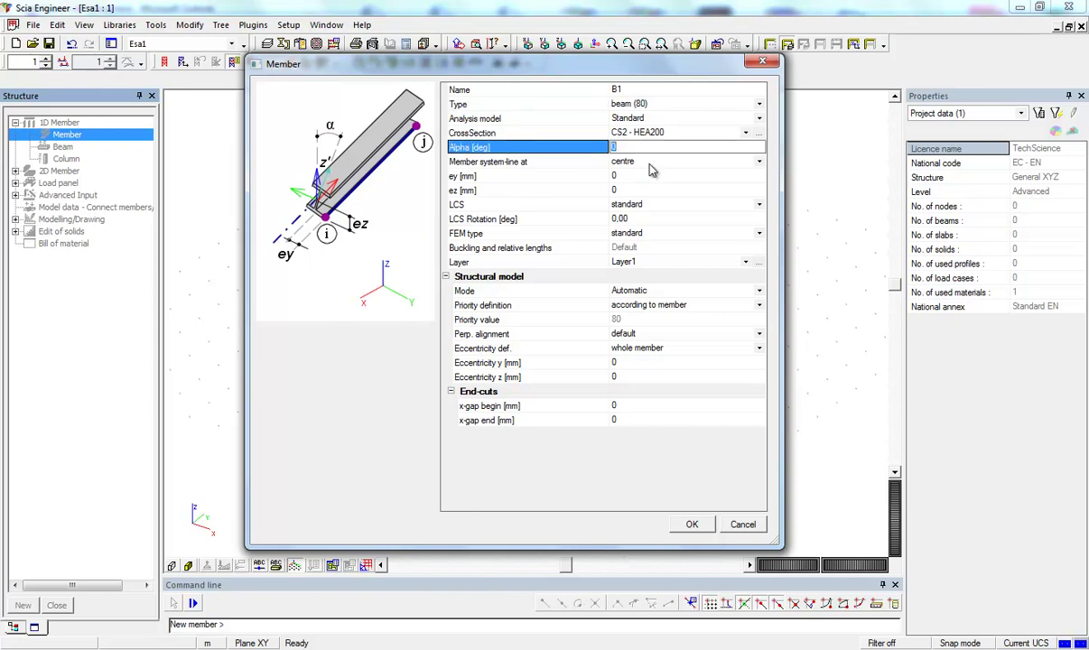
click(618, 175)
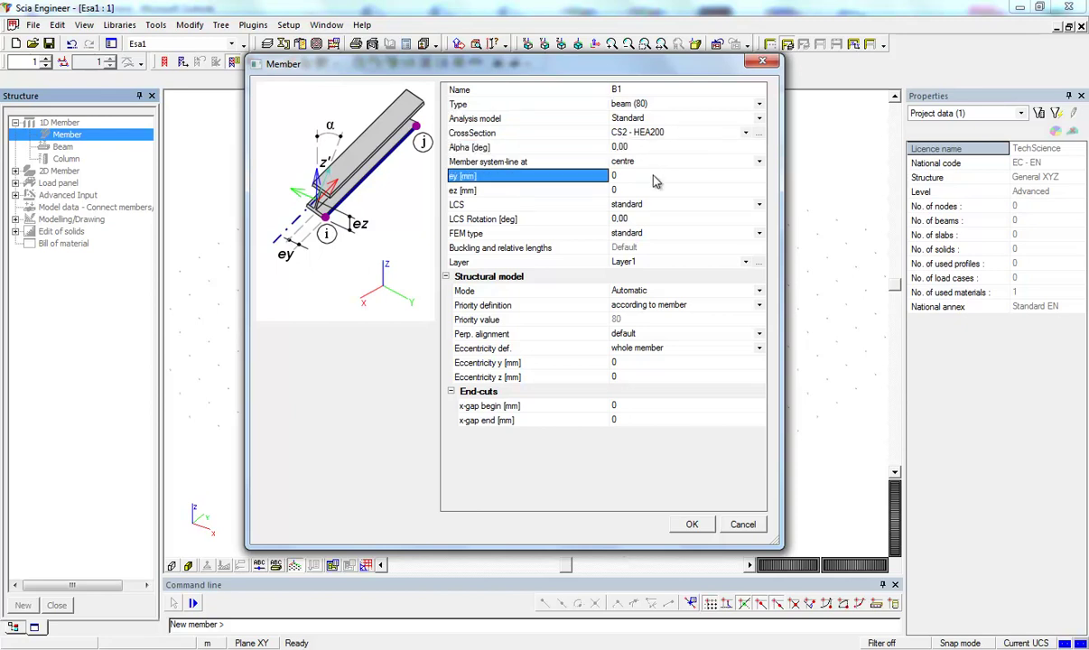
click(662, 263)
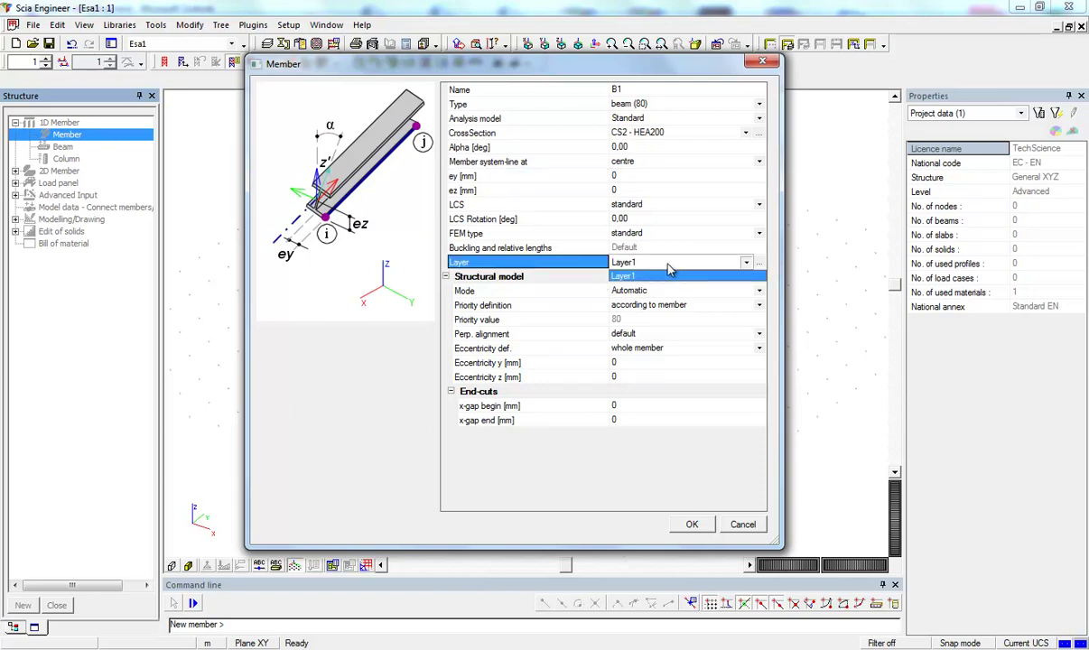
click(670, 274)
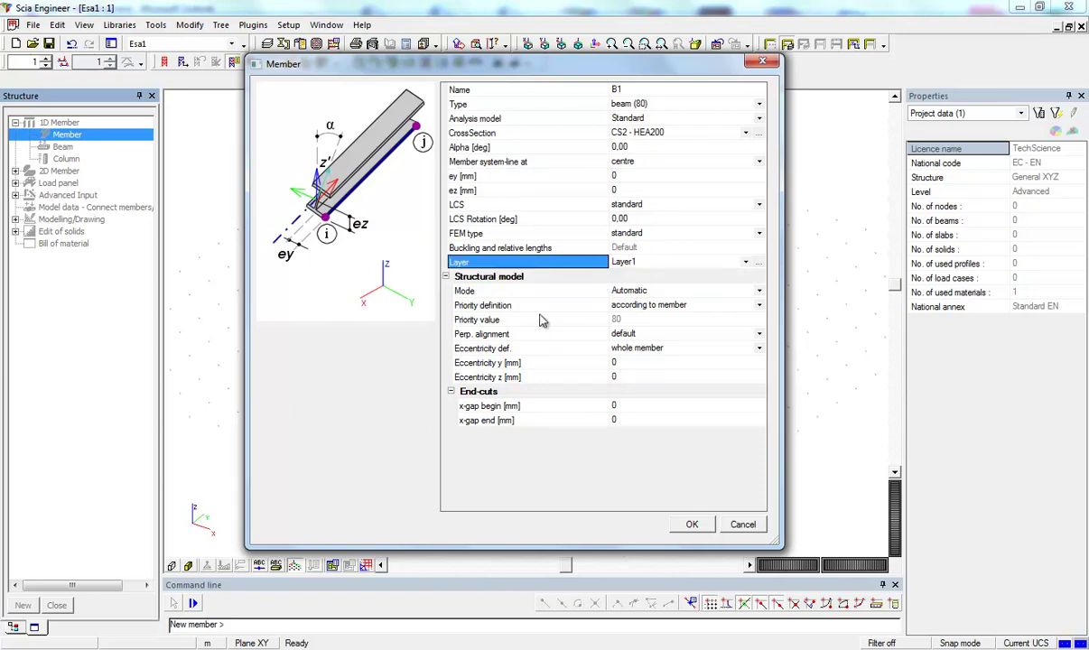
click(691, 524)
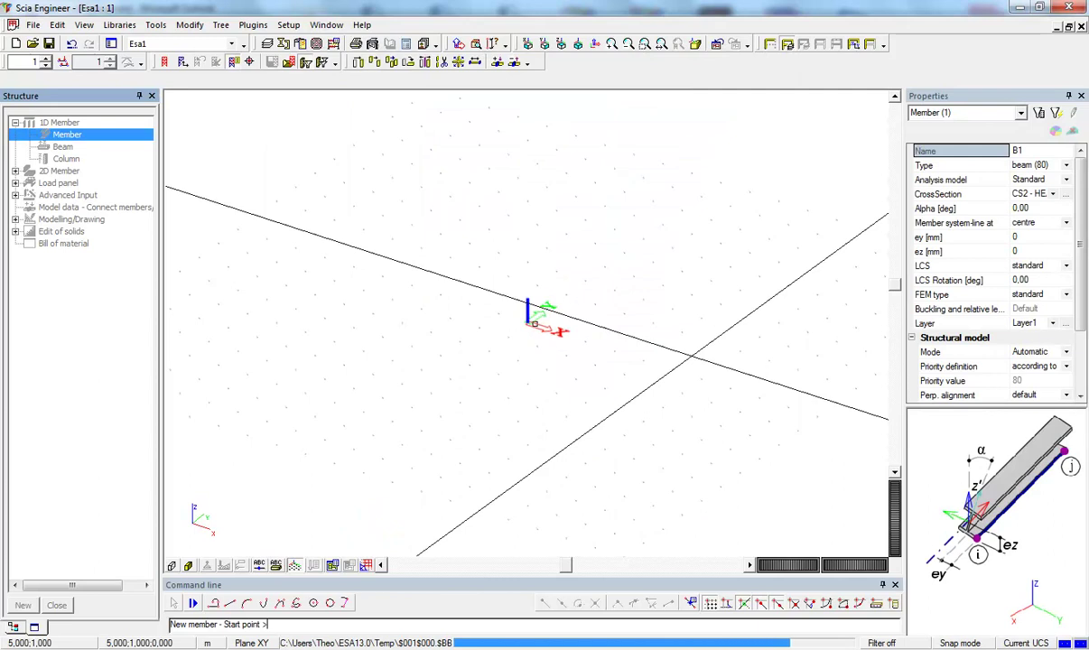
Draw beam B1 from the origin to 7,000;0;0 and end the member command.
middle_drag(611, 298, 518, 237)
click(439, 263)
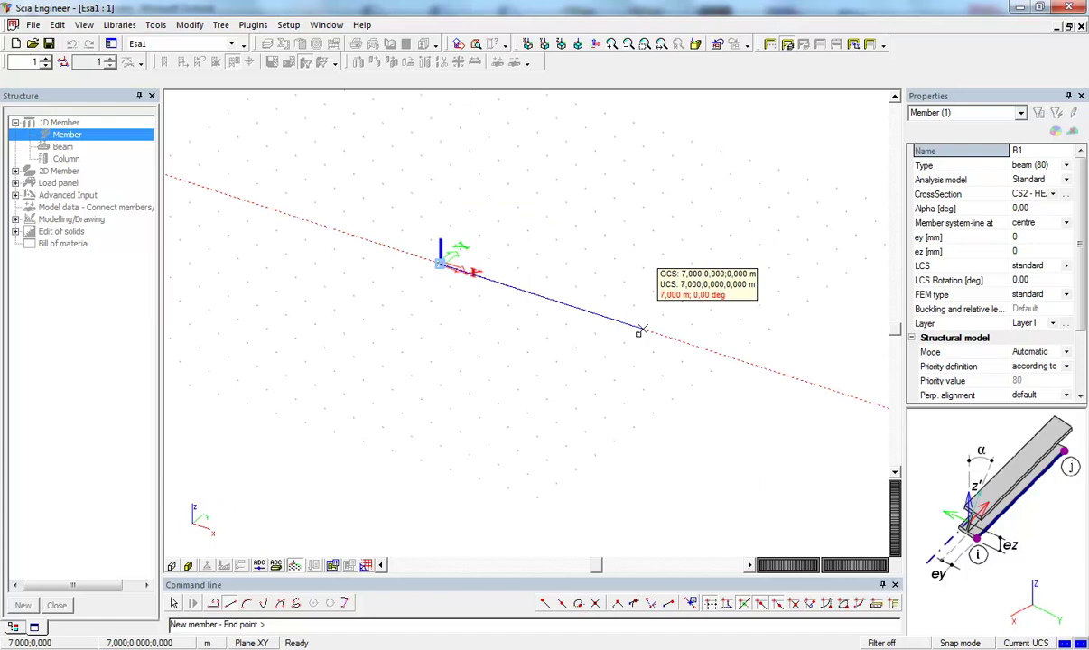
click(640, 330)
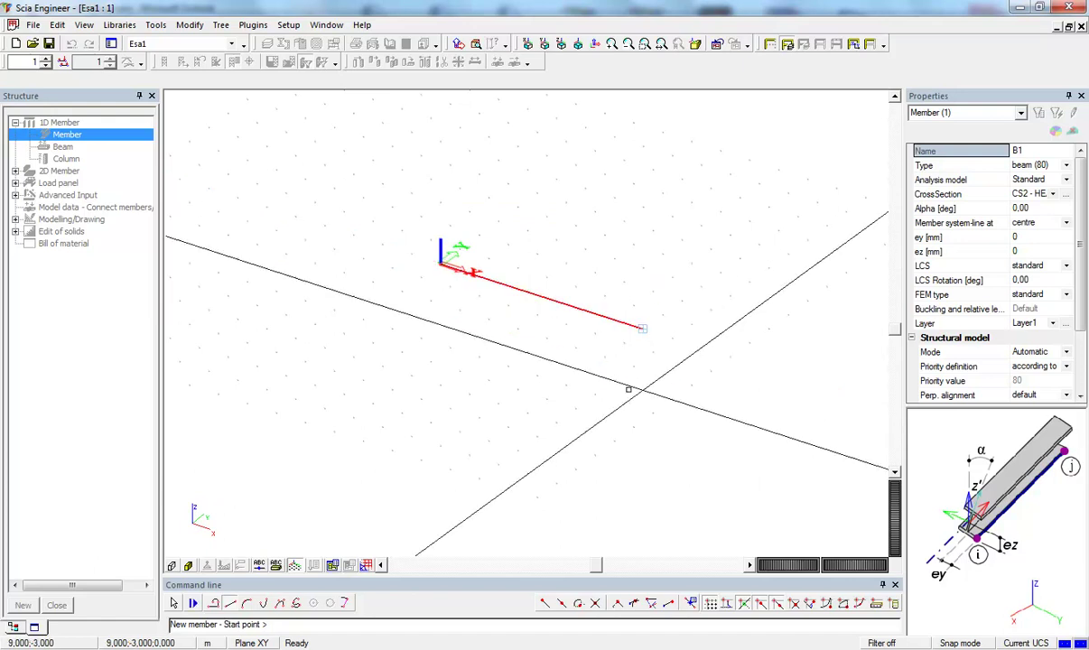
key(Escape)
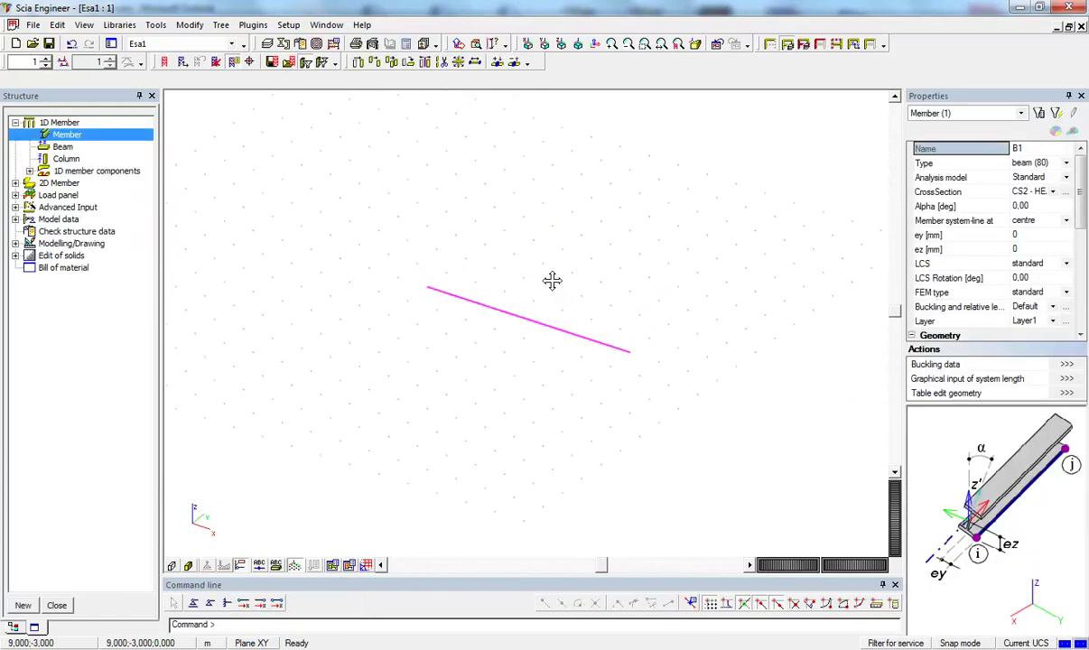
scroll(546, 357, up, 3)
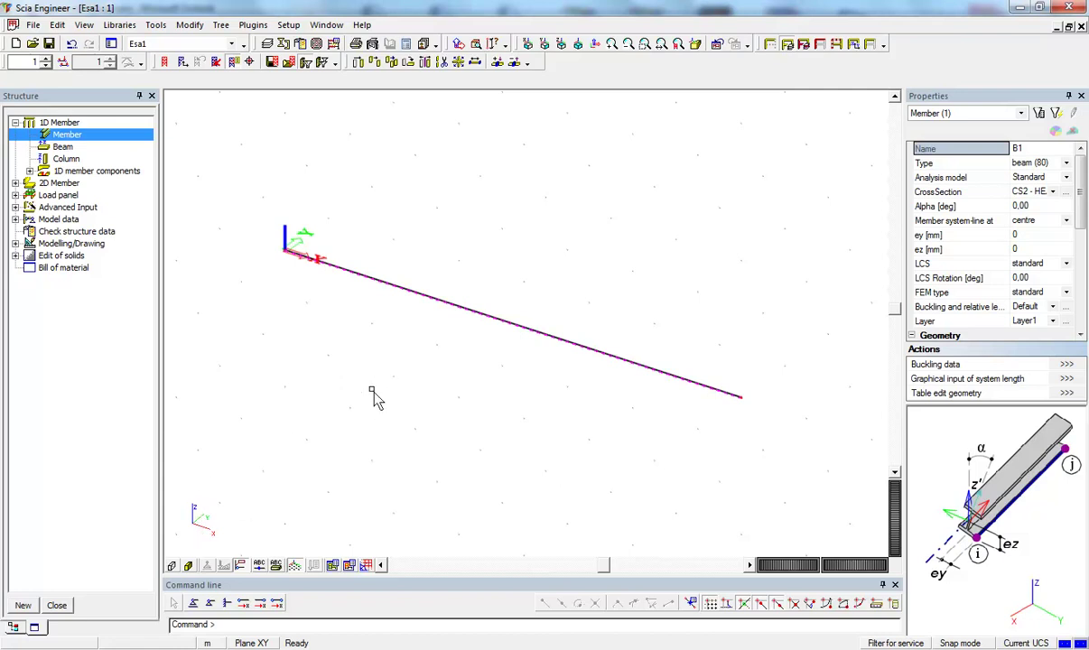
Turn on the cross-section profile display for the beam.
click(173, 565)
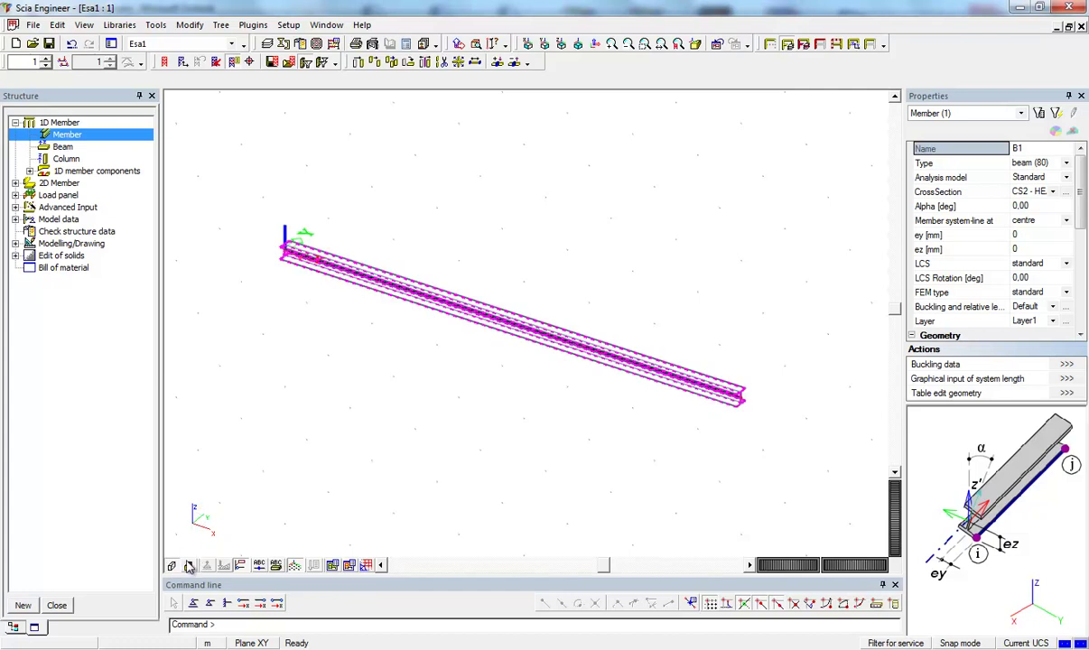
ctrl+right_drag(605, 428, 580, 420)
scroll(668, 475, up, 3)
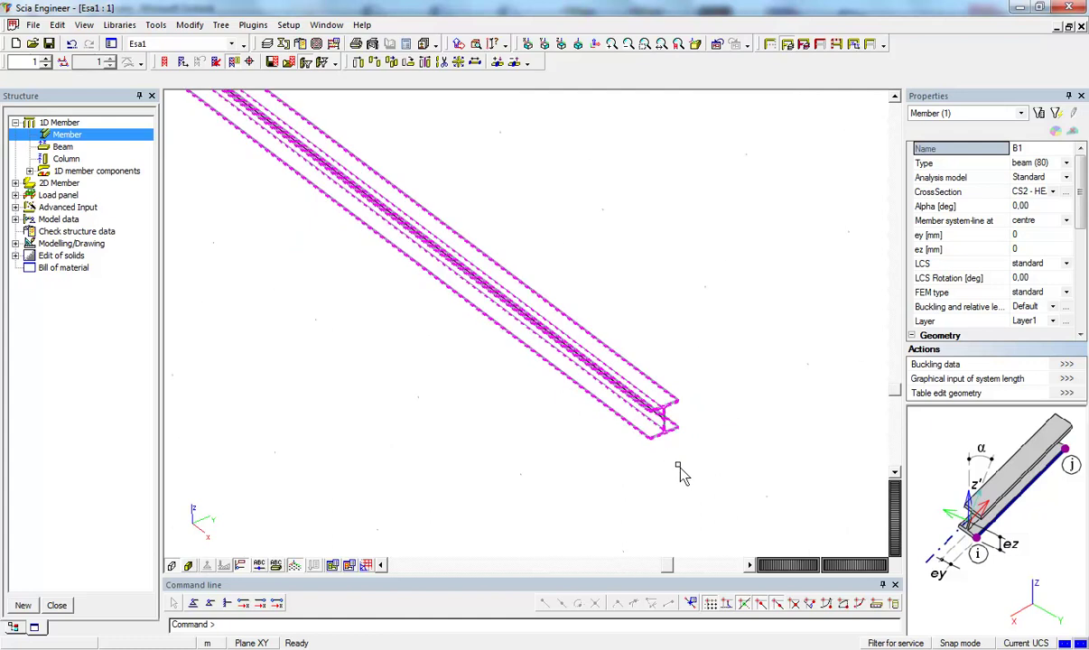
shift+right_drag(474, 438, 499, 438)
Switch to shaded rendering and orbit and pan around the beam.
click(188, 566)
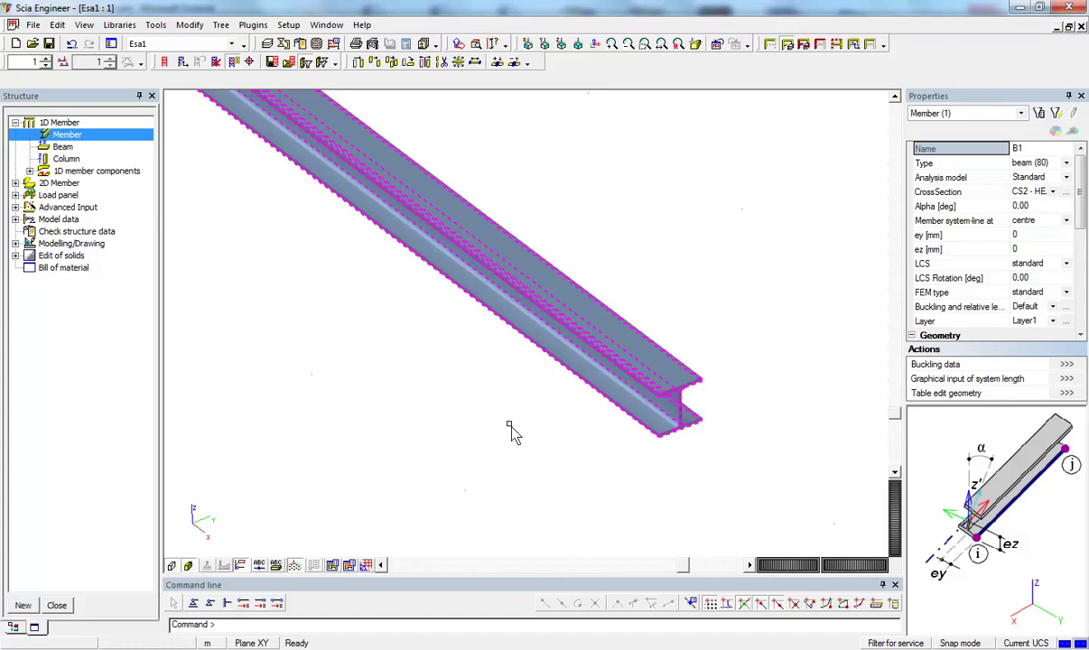
key(Escape)
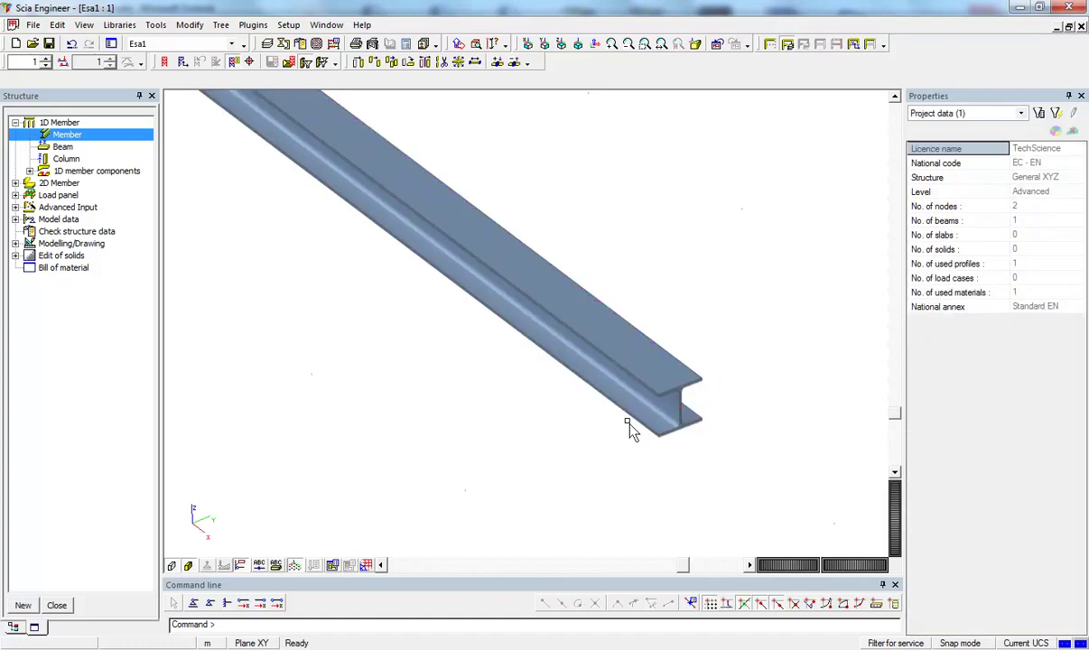
scroll(517, 441, down, 2)
scroll(459, 438, down, 5)
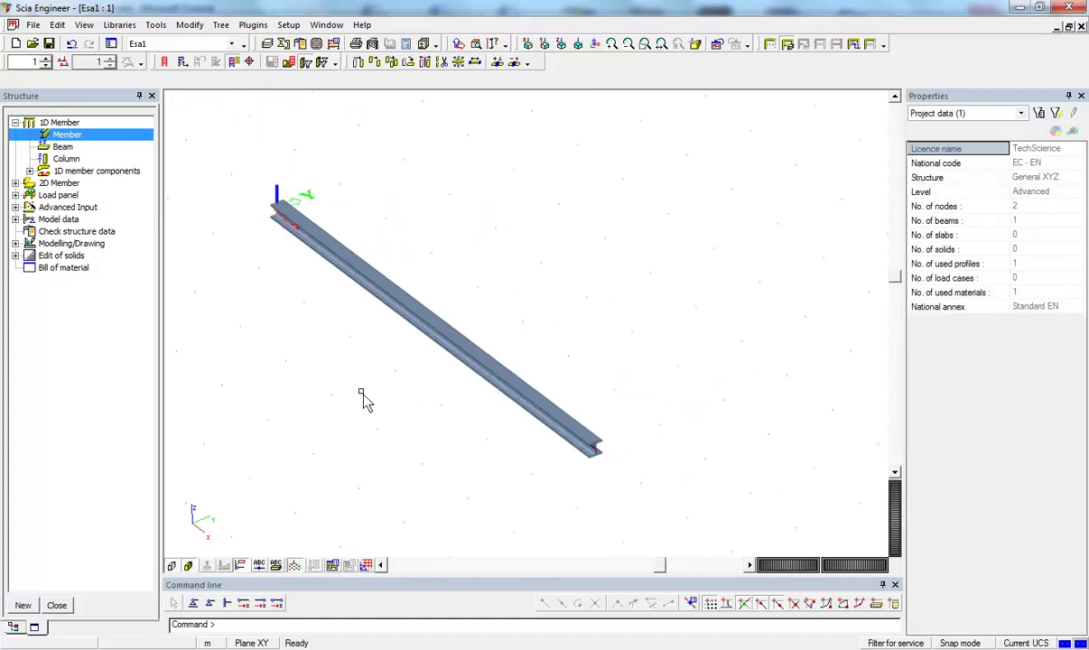
mouse_move(386, 401)
ctrl+right_down()
mouse_move(408, 391)
mouse_move(366, 364)
mouse_move(330, 381)
mouse_move(382, 398)
mouse_move(395, 390)
ctrl+right_up()
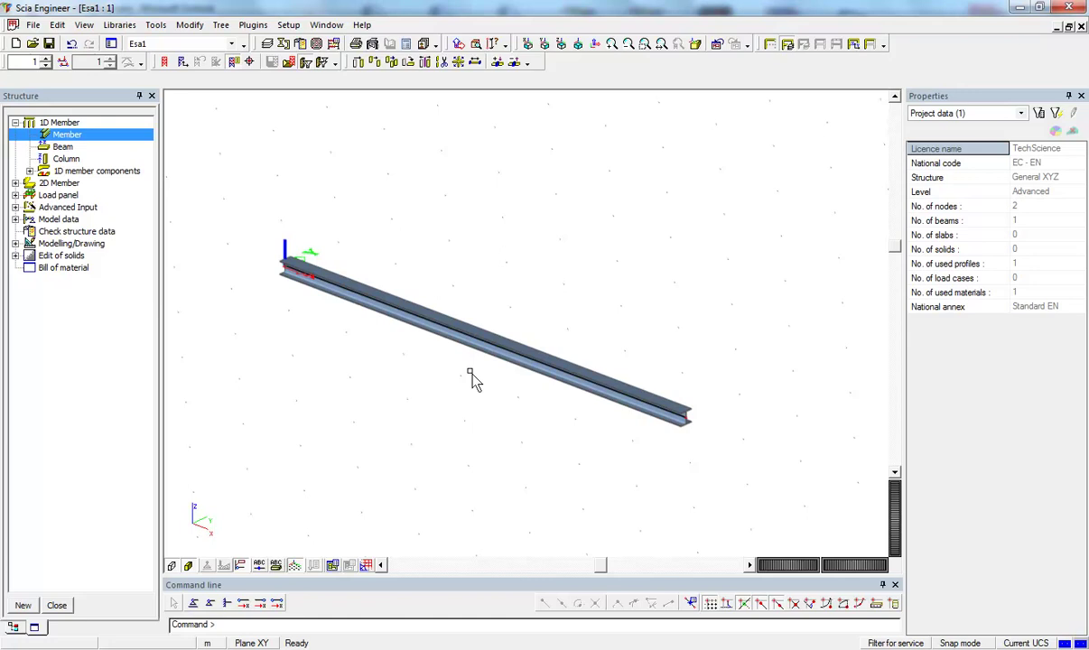
shift+right_drag(425, 368, 486, 358)
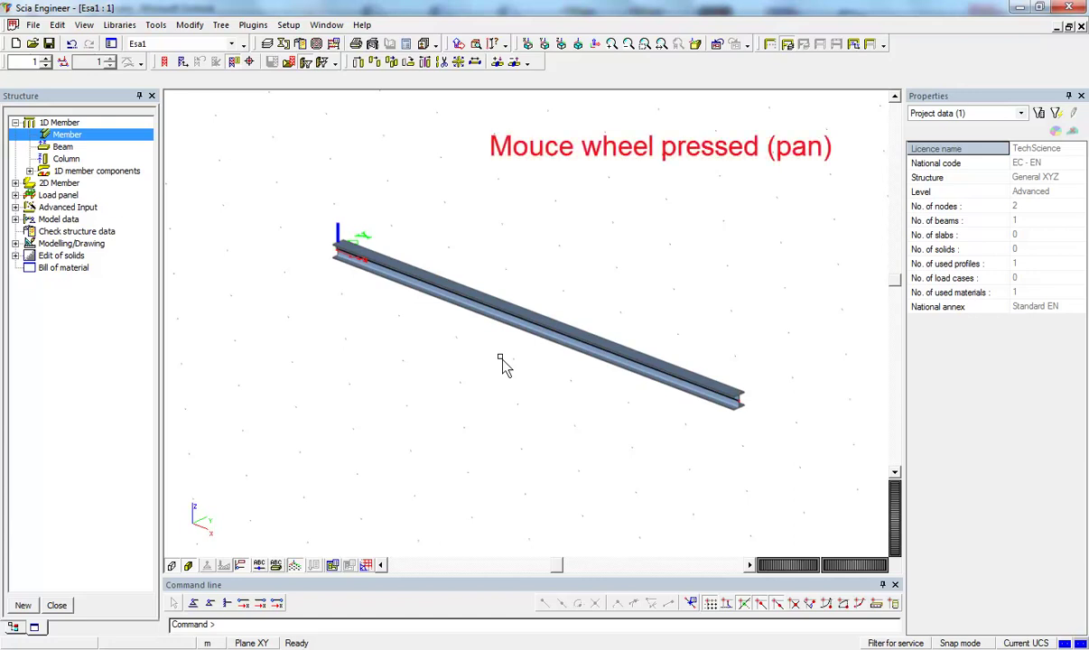
middle_drag(504, 364, 479, 346)
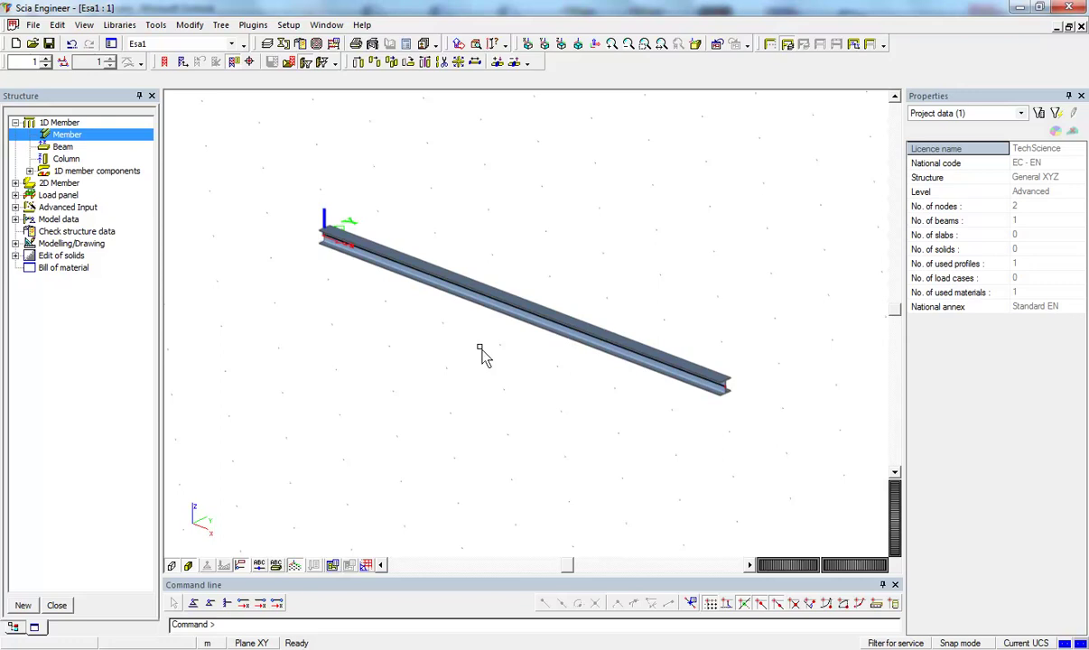
mouse_move(481, 353)
ctrl+right_down()
mouse_move(448, 369)
mouse_move(406, 360)
mouse_move(413, 313)
mouse_move(477, 316)
mouse_move(500, 360)
mouse_move(459, 371)
mouse_move(471, 349)
mouse_move(505, 371)
mouse_move(407, 365)
mouse_move(384, 309)
mouse_move(470, 331)
mouse_move(489, 362)
mouse_move(474, 371)
mouse_move(511, 373)
mouse_move(498, 330)
mouse_move(499, 356)
ctrl+right_up()
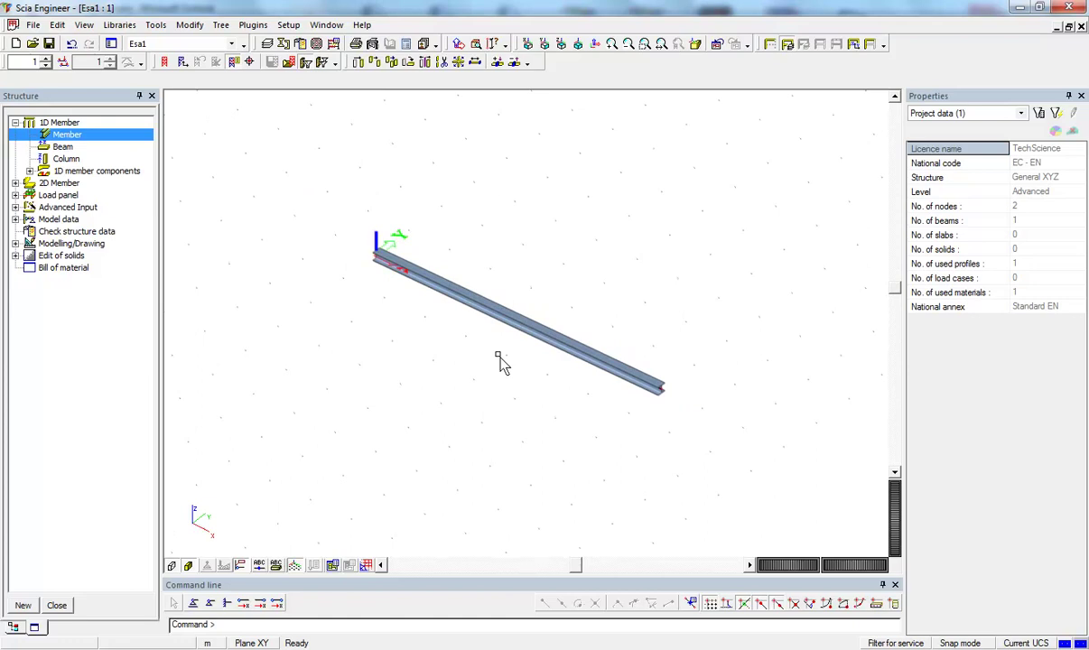
Select beam B1 and widen the Properties panel to inspect it.
click(546, 347)
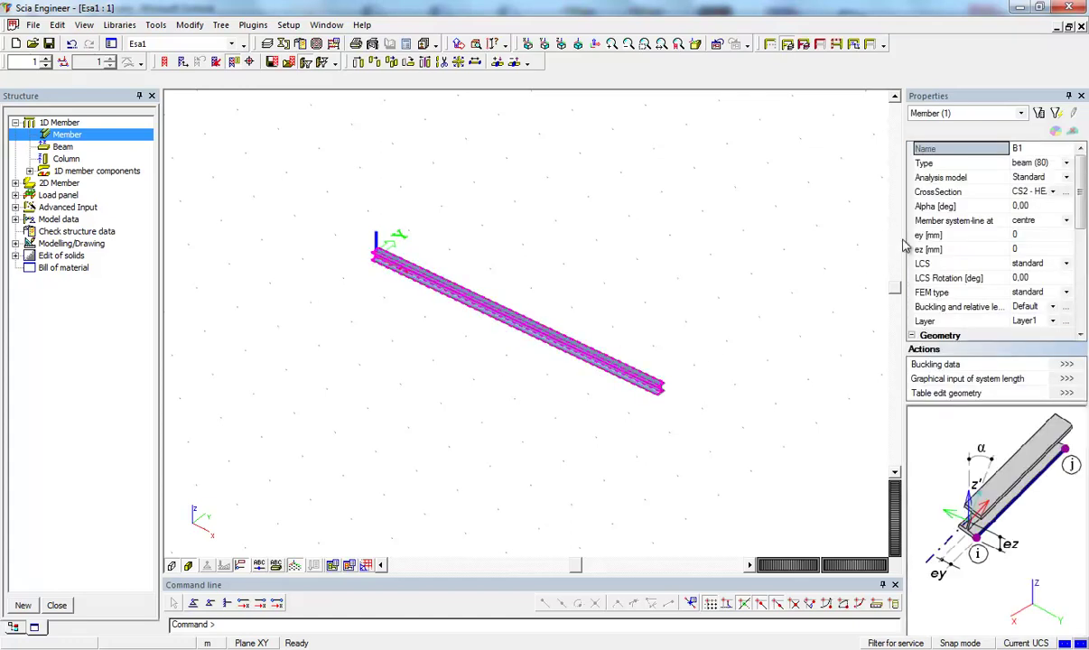
drag(902, 238, 874, 239)
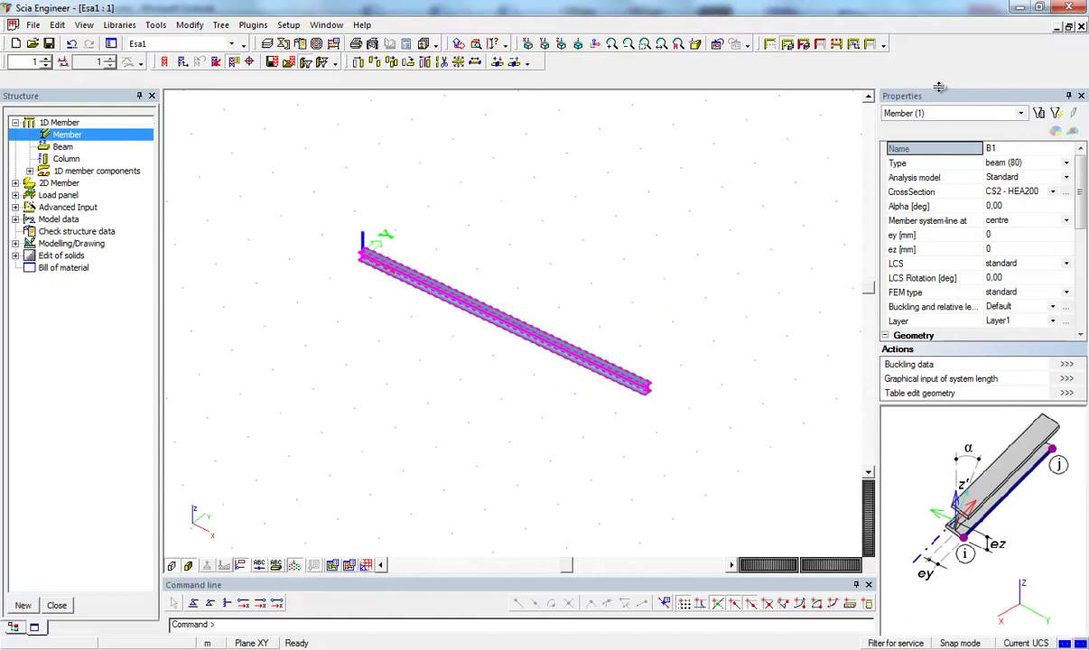
mouse_move(1081, 178)
mouse_down()
mouse_move(1081, 283)
mouse_move(1081, 179)
mouse_up()
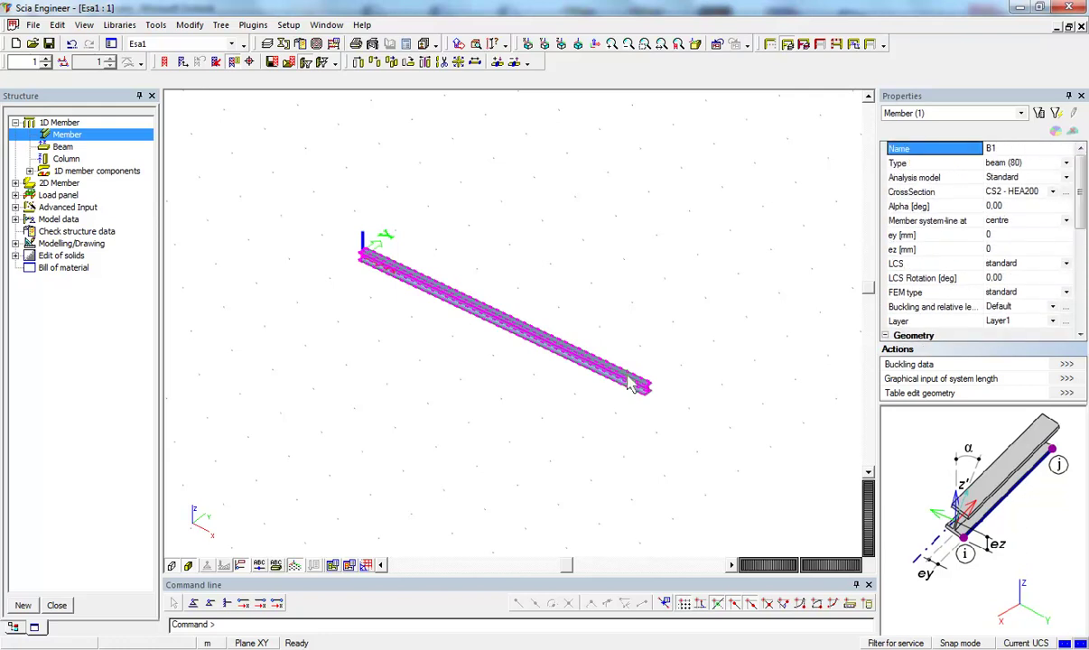
scroll(629, 413, up, 5)
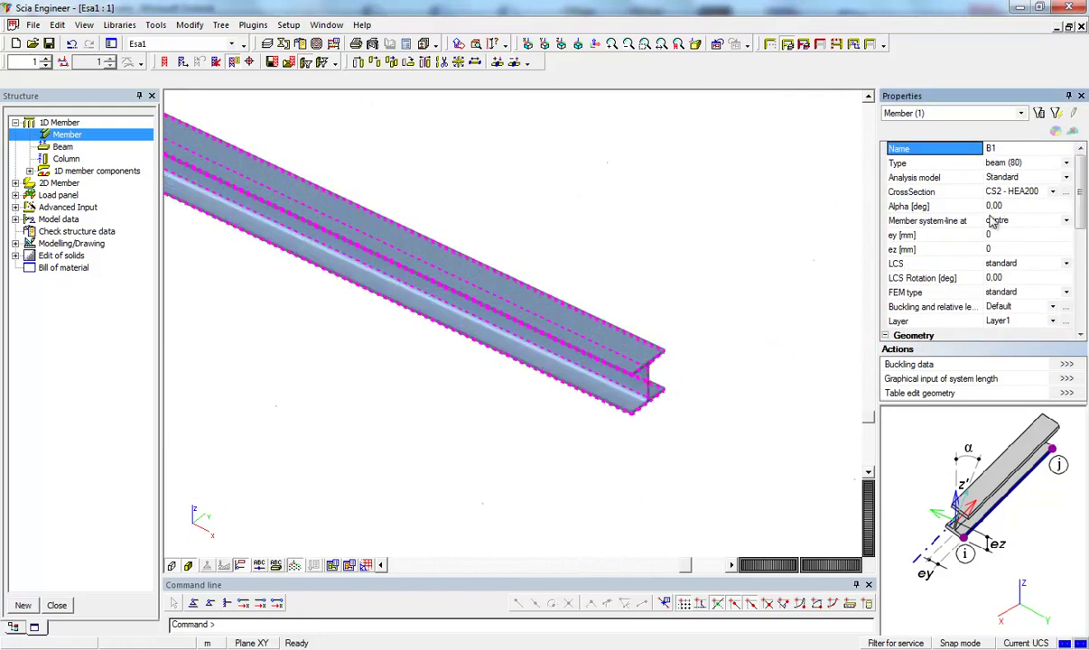
Try a 45° Alpha rotation on the beam, then reset it to 0°.
click(1001, 207)
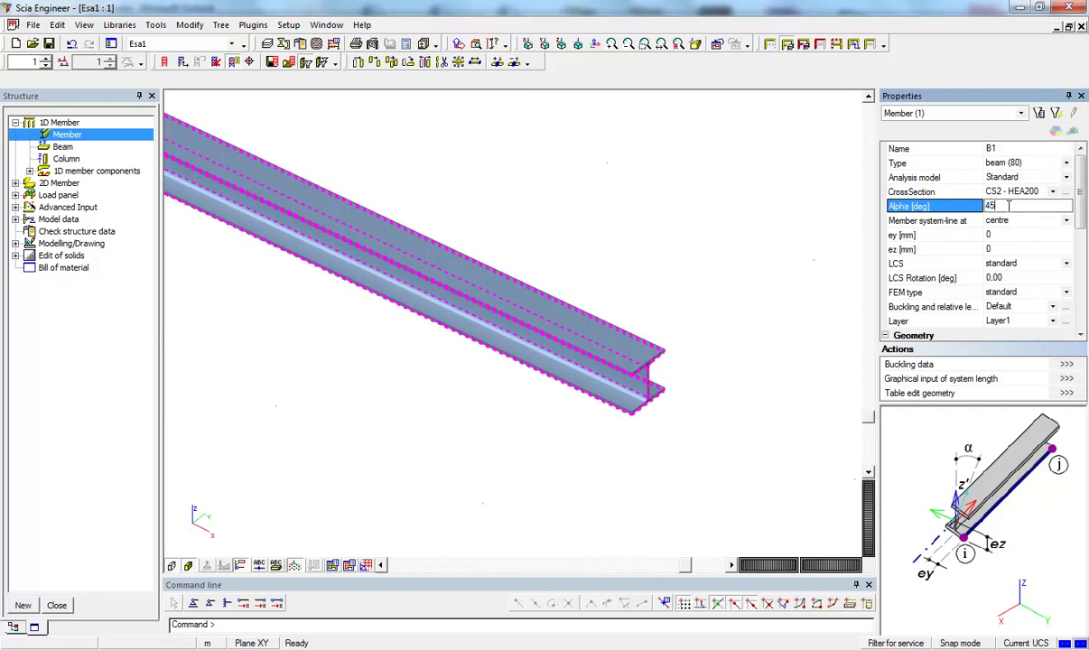
text(45)
key(Return)
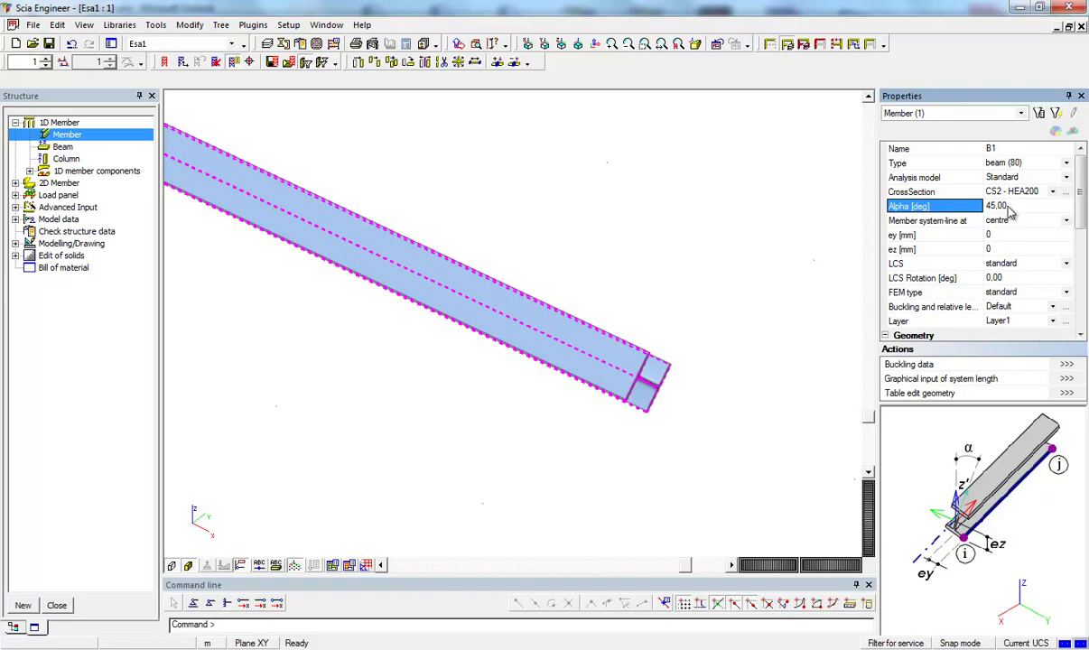
click(1009, 206)
text(0)
key(Return)
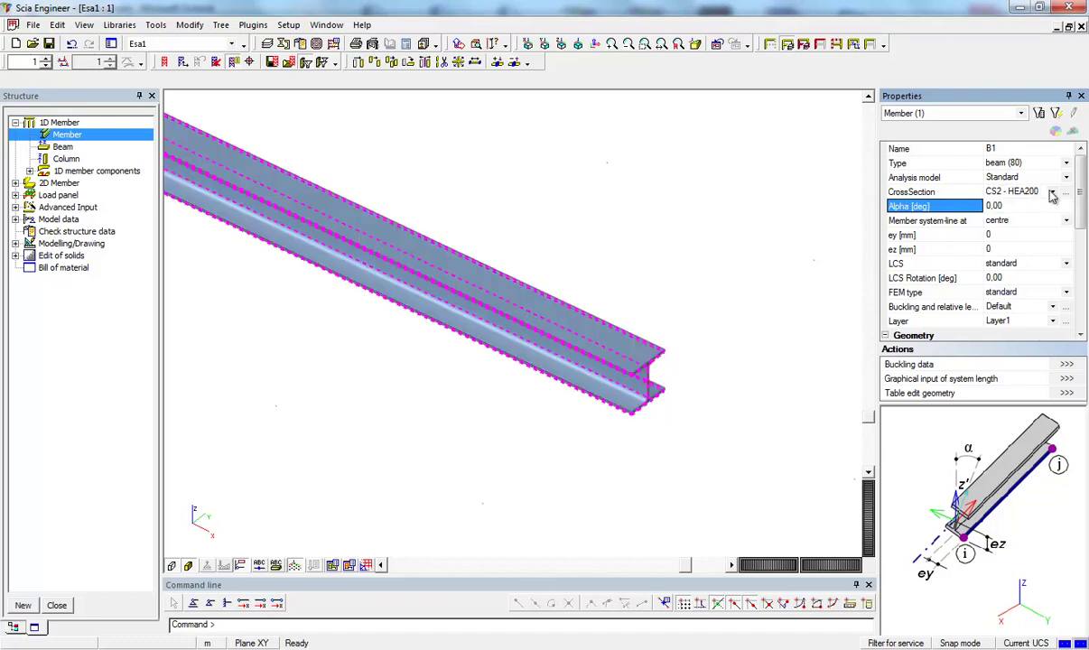
Switch the beam to IPE140 and back to HEA200, reframe the view, and deselect.
click(1053, 194)
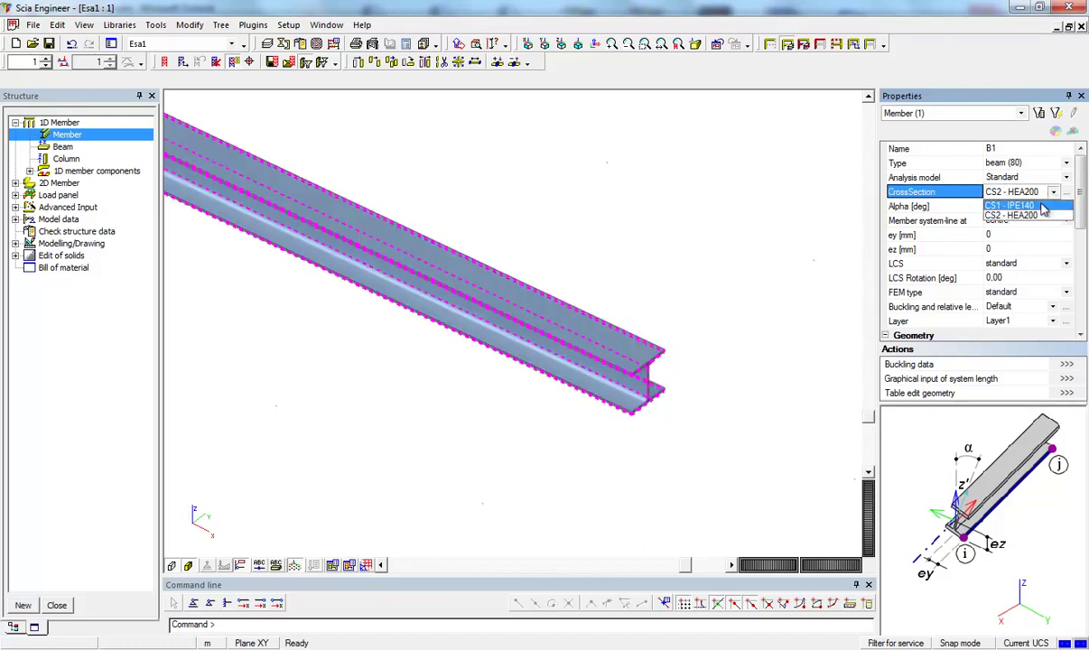
click(1039, 206)
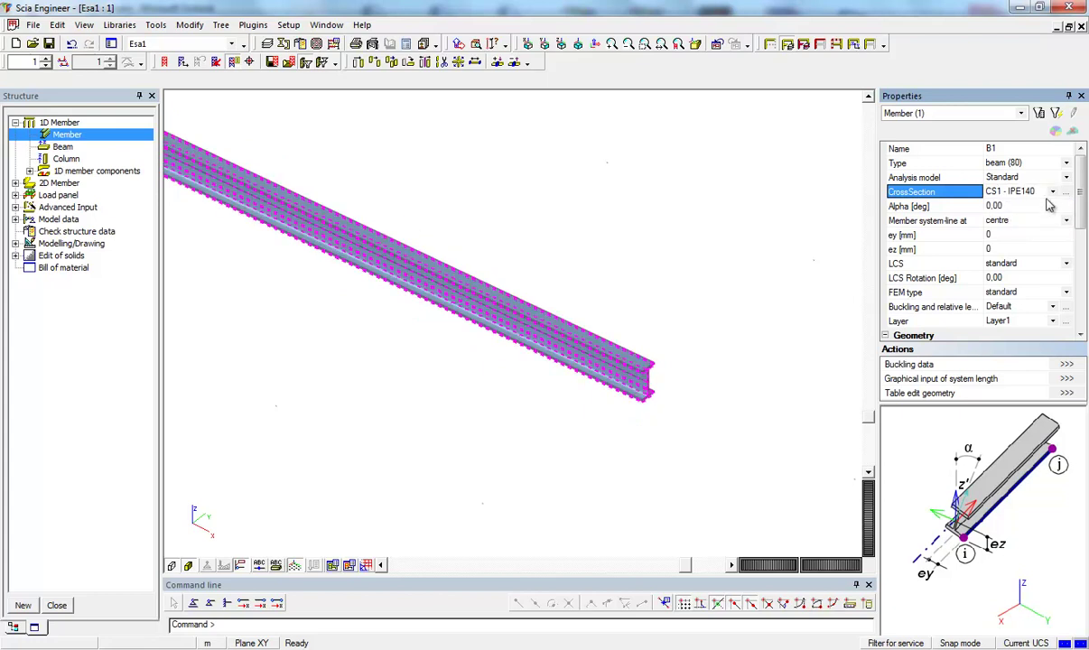
click(1053, 193)
click(998, 213)
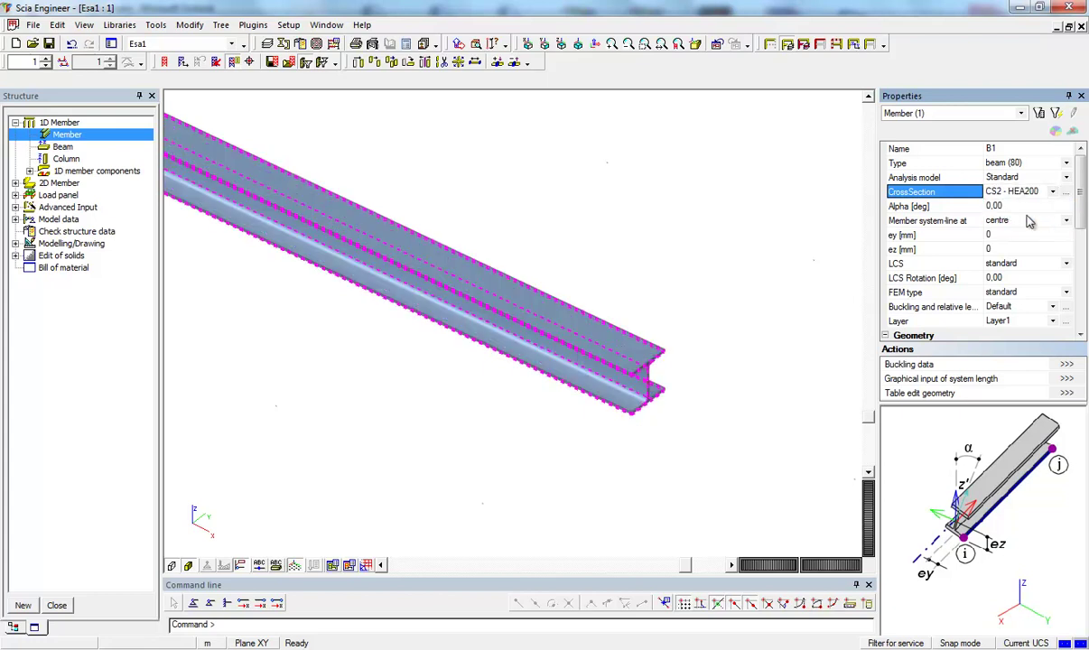
middle_drag(466, 233, 604, 262)
scroll(493, 238, down, 2)
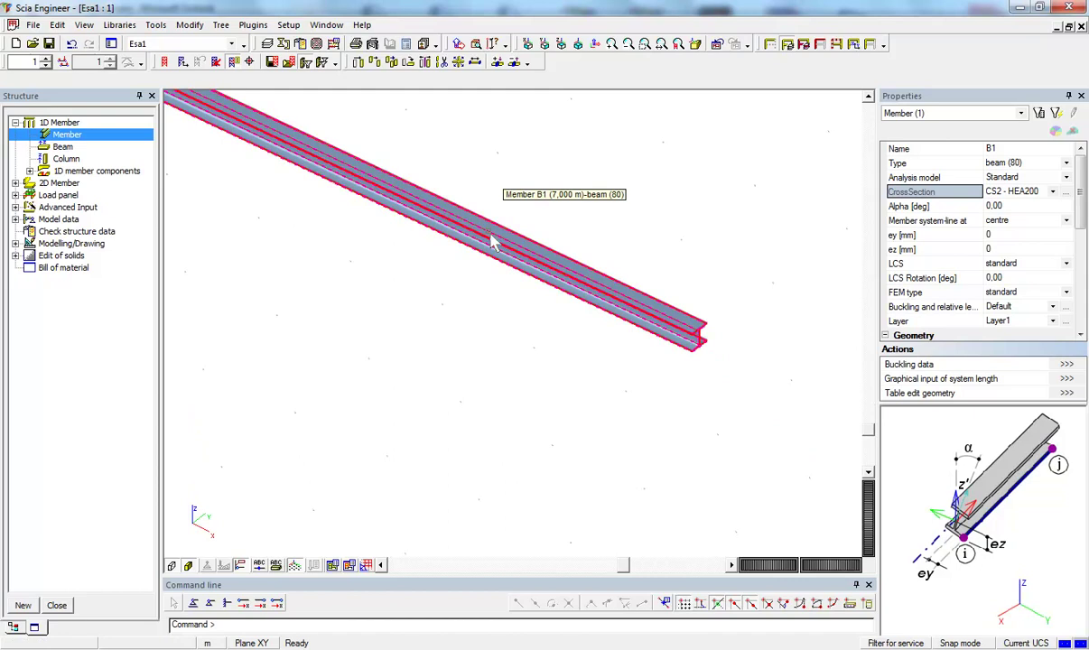
middle_drag(503, 273, 554, 359)
scroll(554, 359, up, 1)
key(Escape)
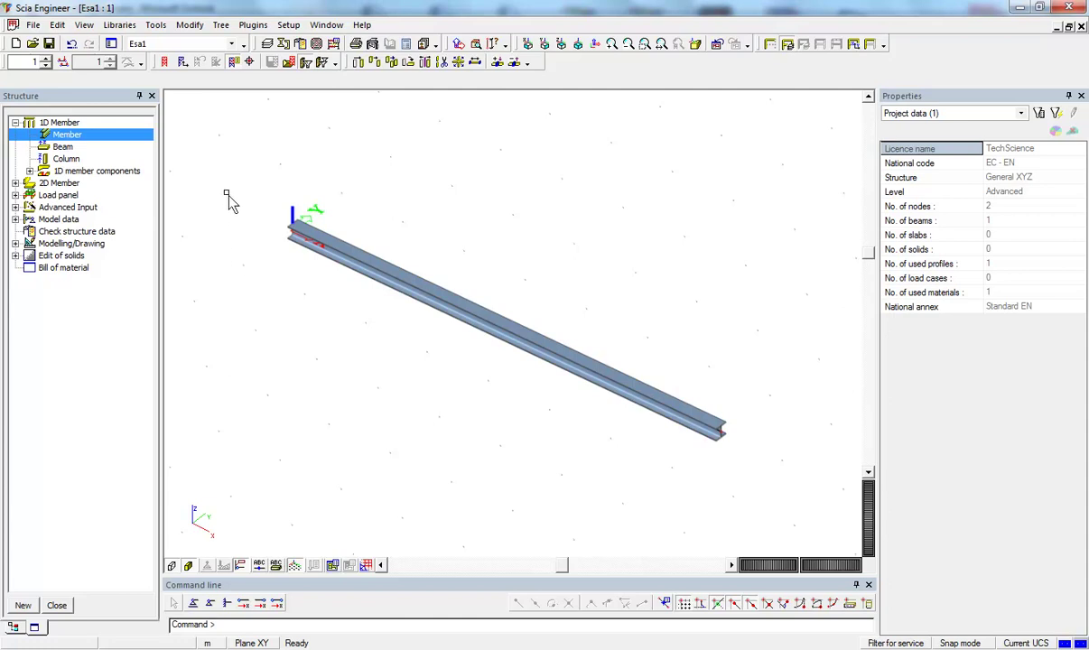
Put fixed supports on both end nodes of beam B1 and close the Structure tools.
drag(224, 151, 334, 321)
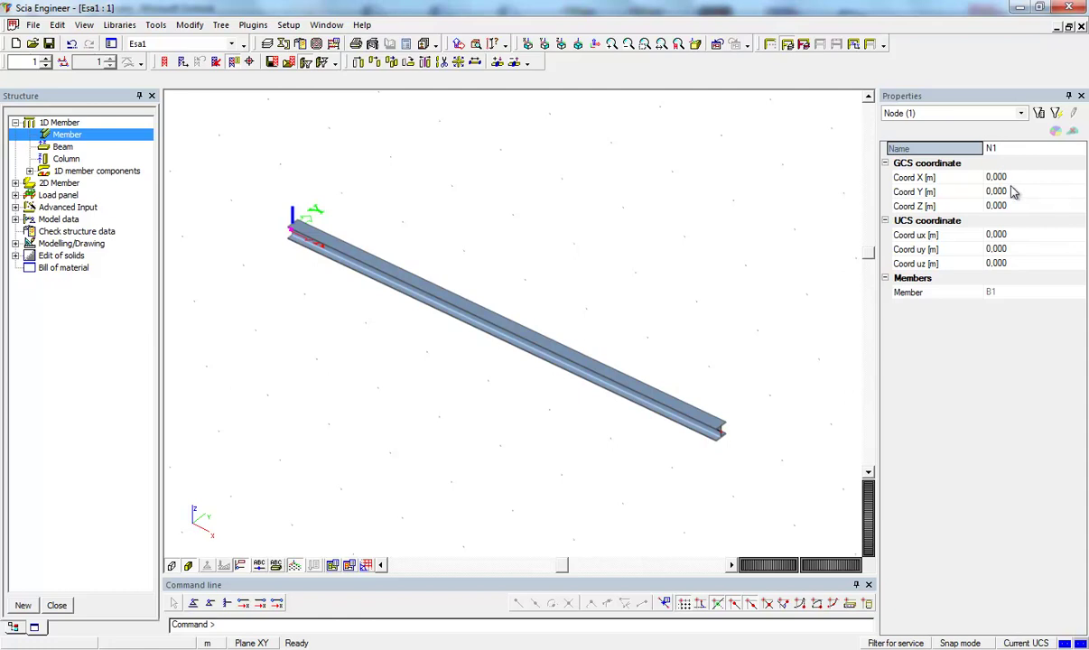
drag(658, 322, 771, 497)
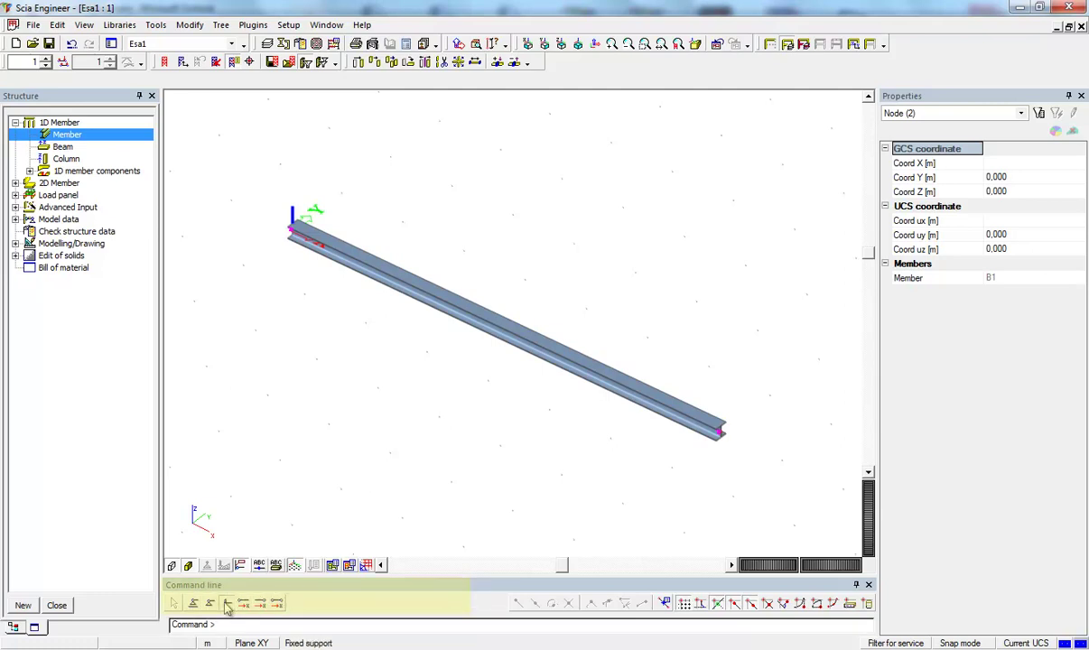
click(227, 605)
middle_drag(468, 479, 474, 437)
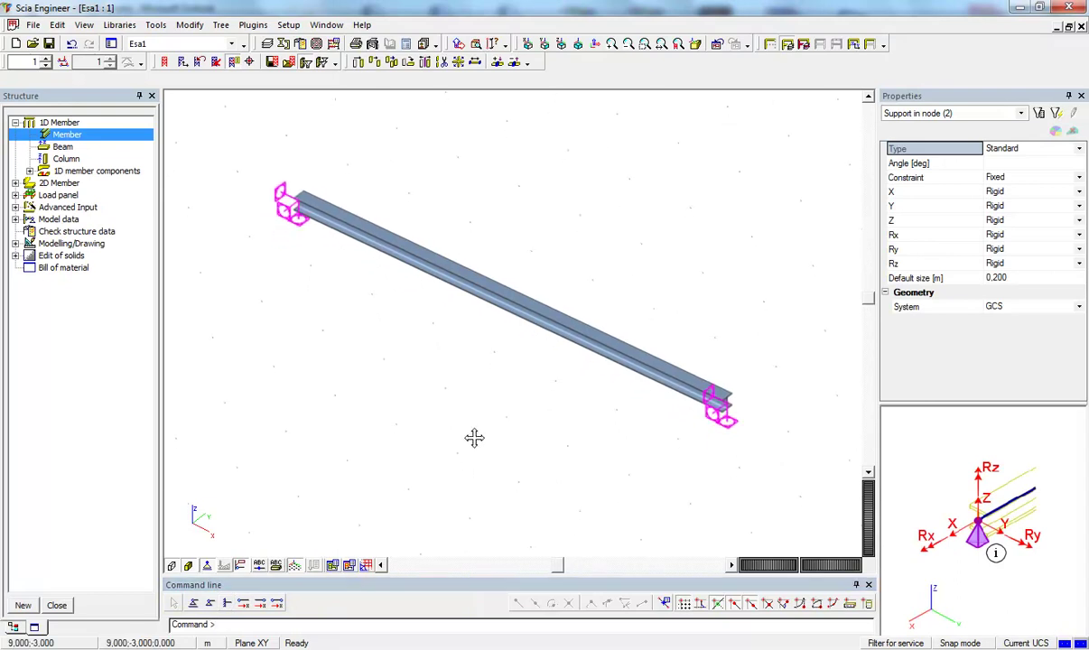
key(Escape)
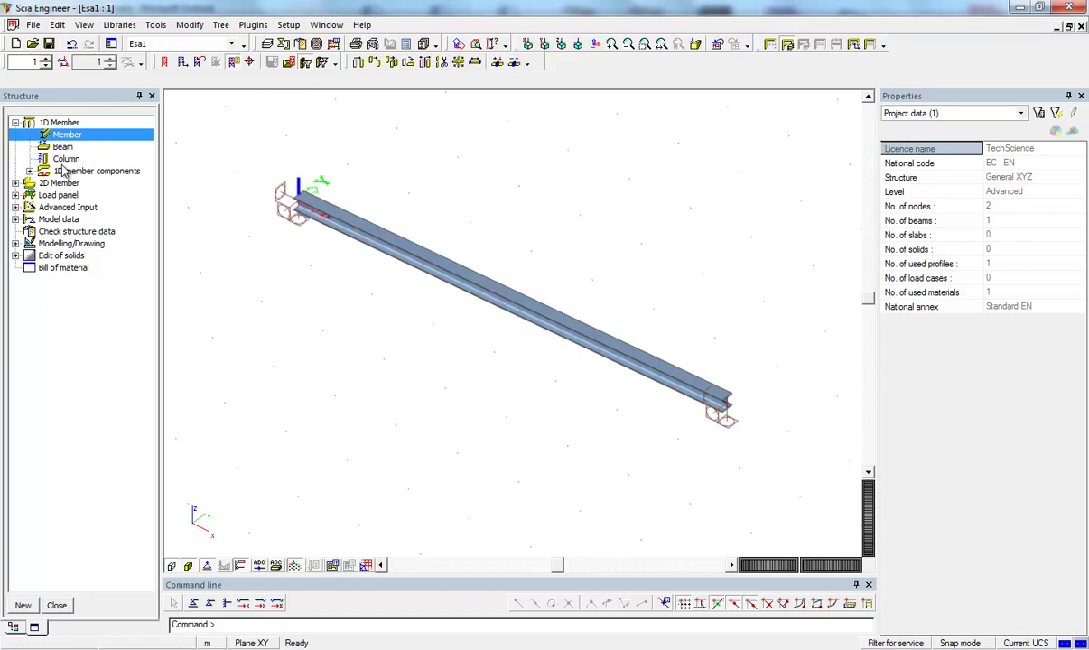
click(61, 608)
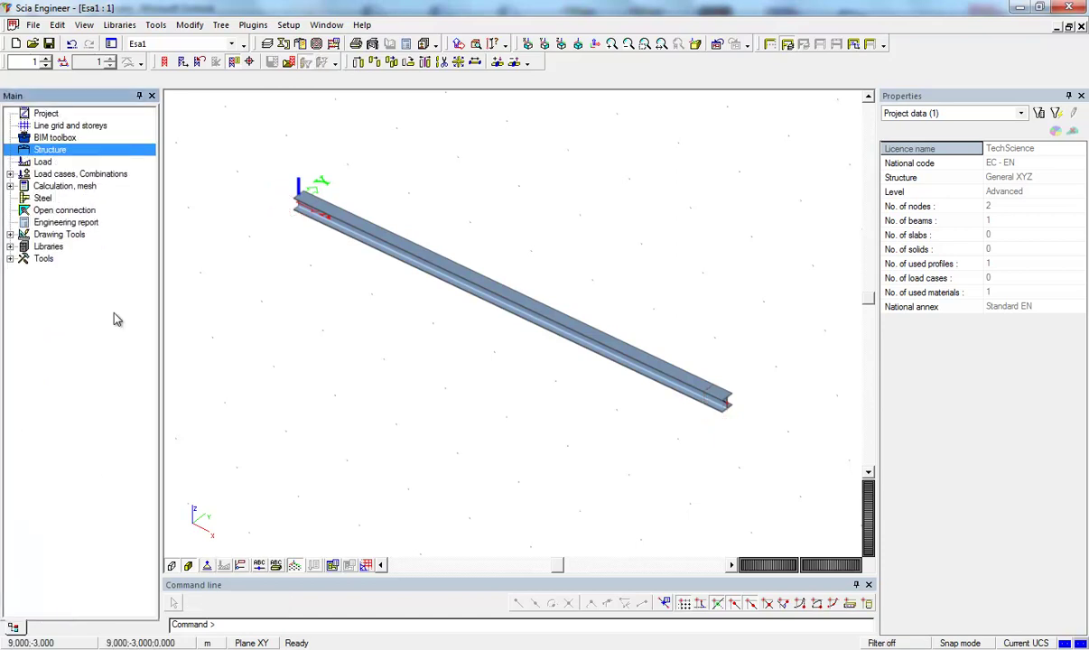
click(43, 162)
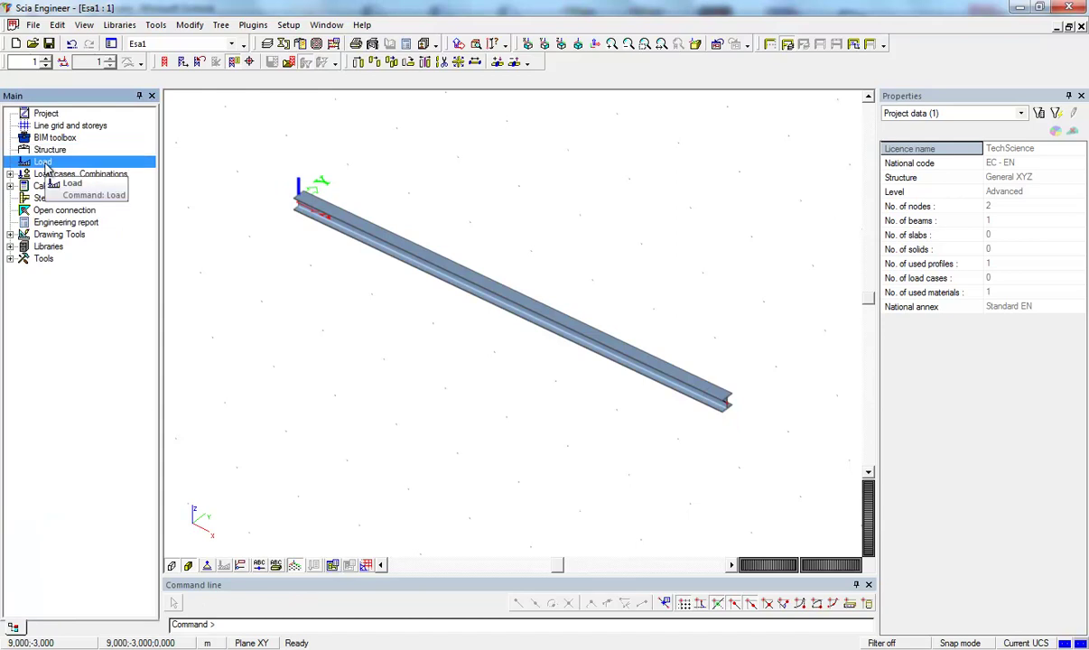
Create load case LC2 with description 'permanent' and action type Permanent, then close Load cases.
double_click(43, 163)
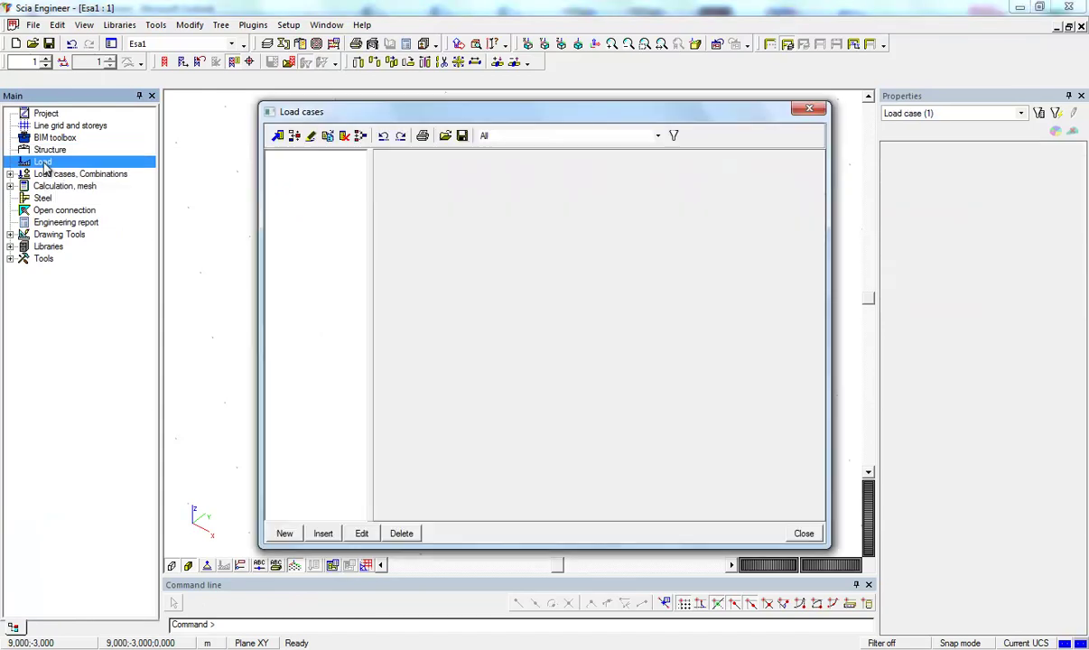
drag(361, 119, 333, 84)
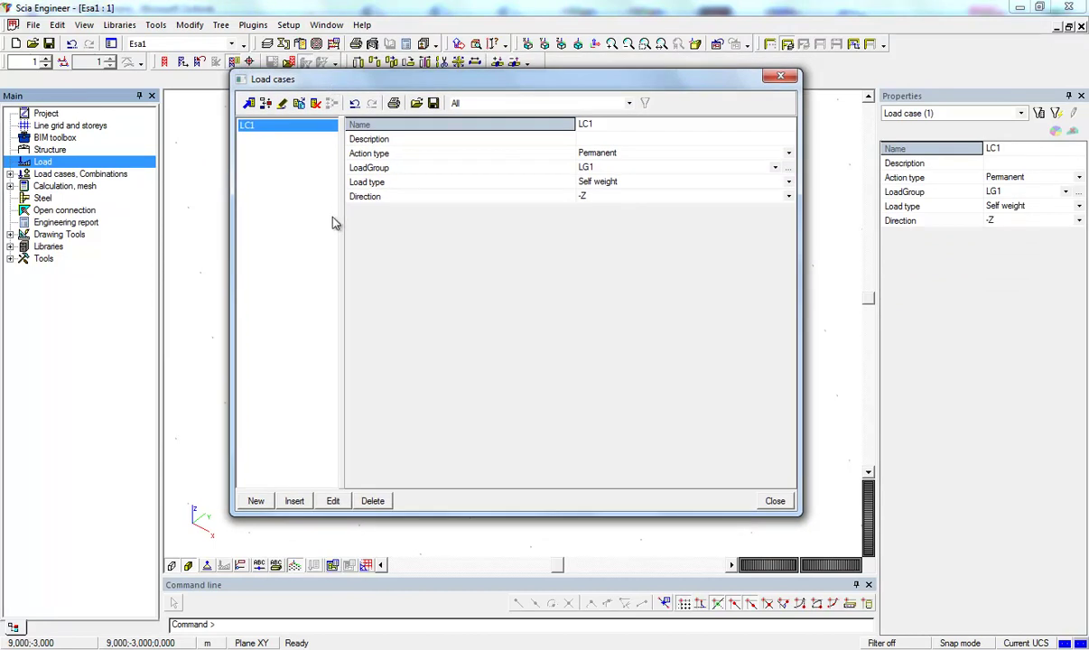
drag(416, 81, 409, 87)
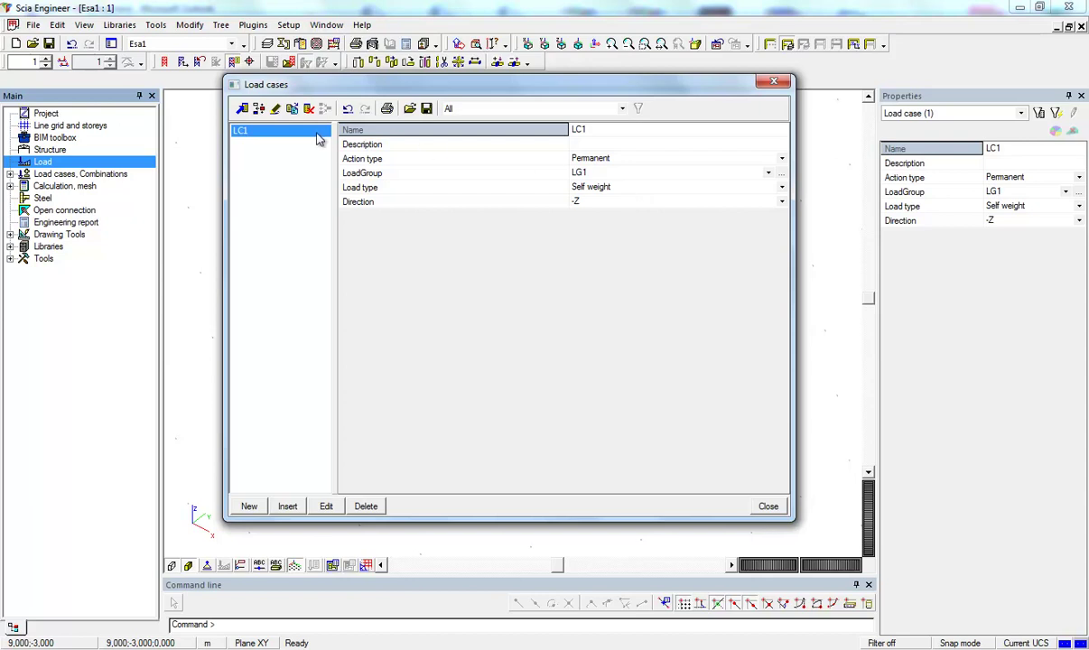
click(250, 509)
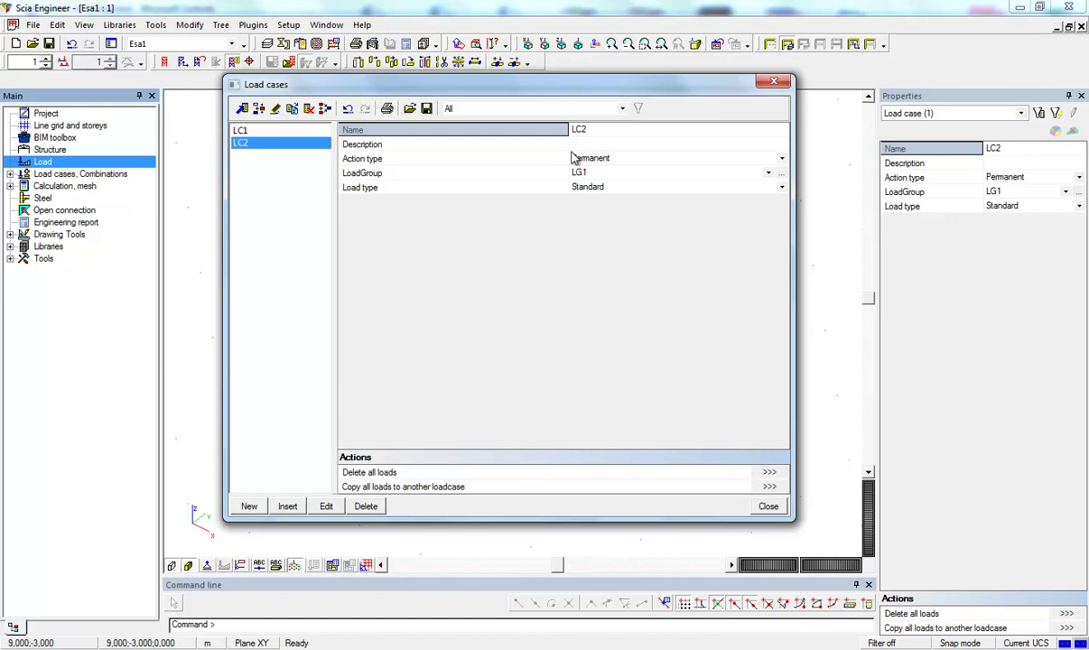
click(602, 145)
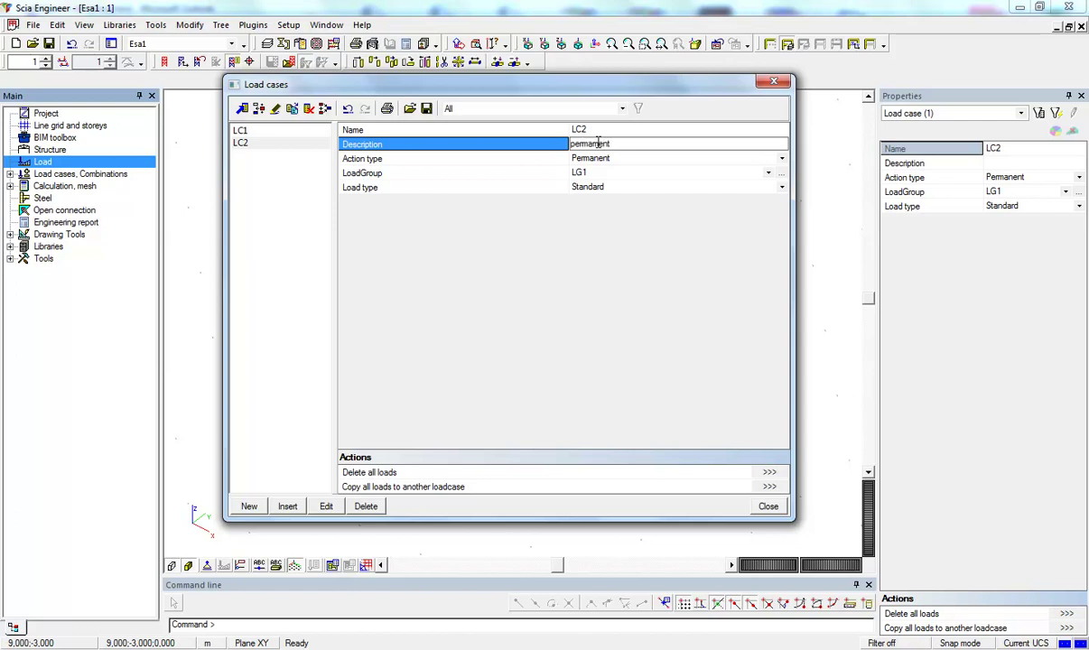
key(Return)
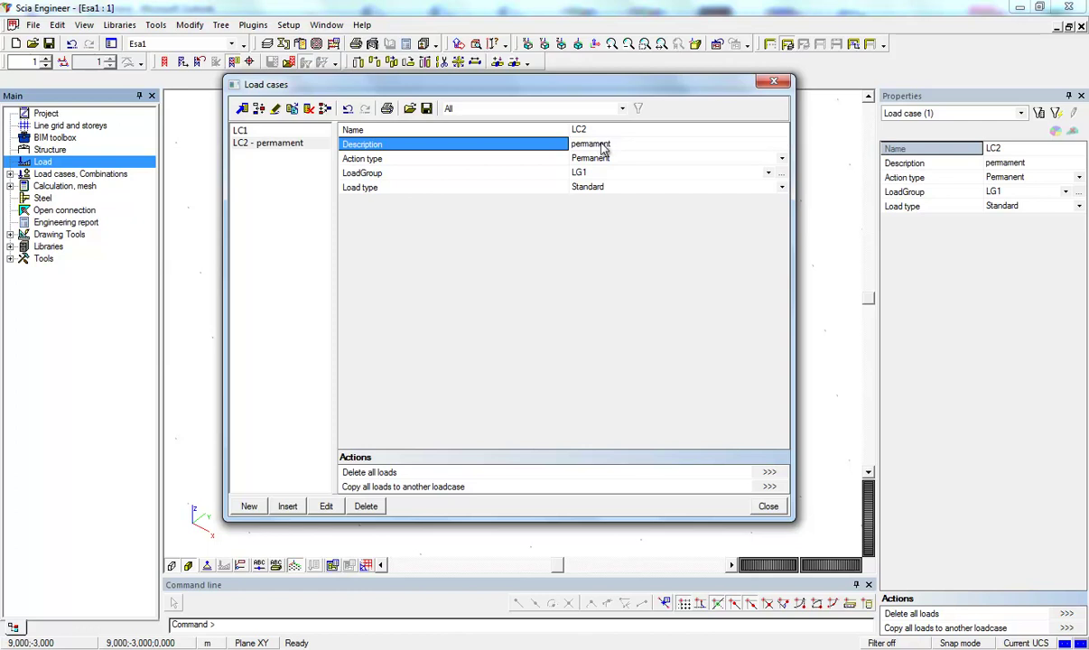
click(620, 160)
click(619, 160)
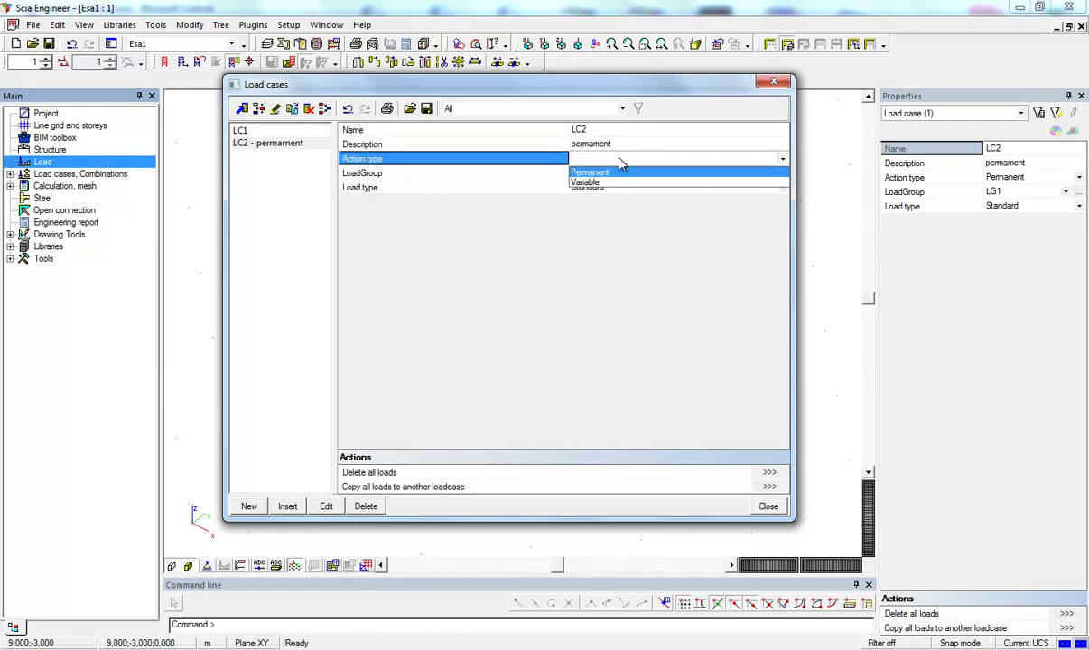
click(620, 160)
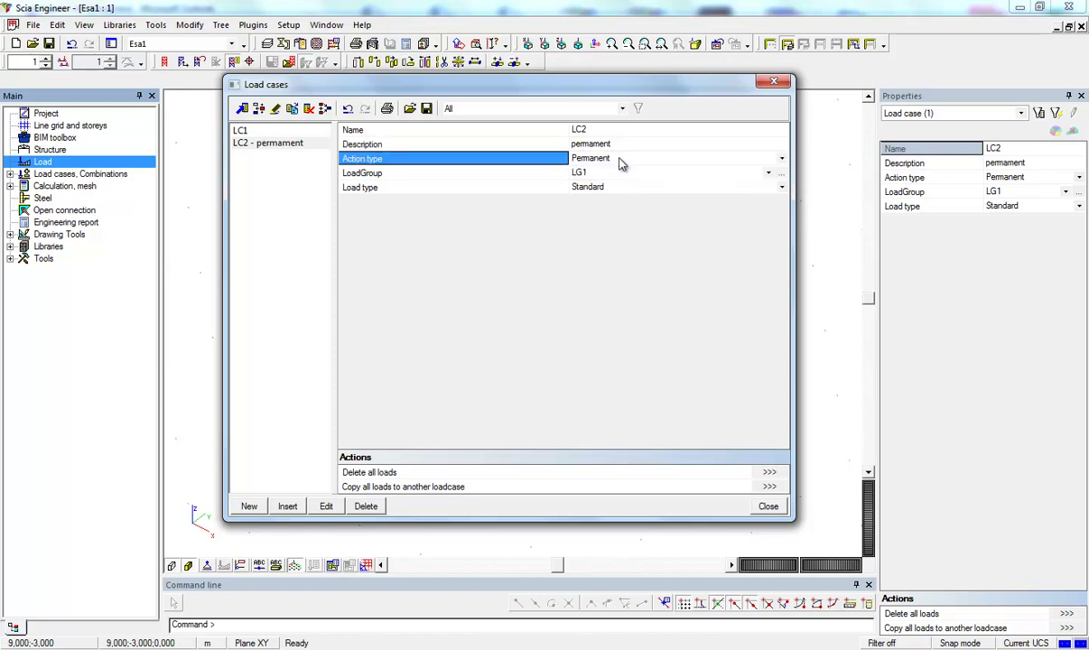
click(768, 506)
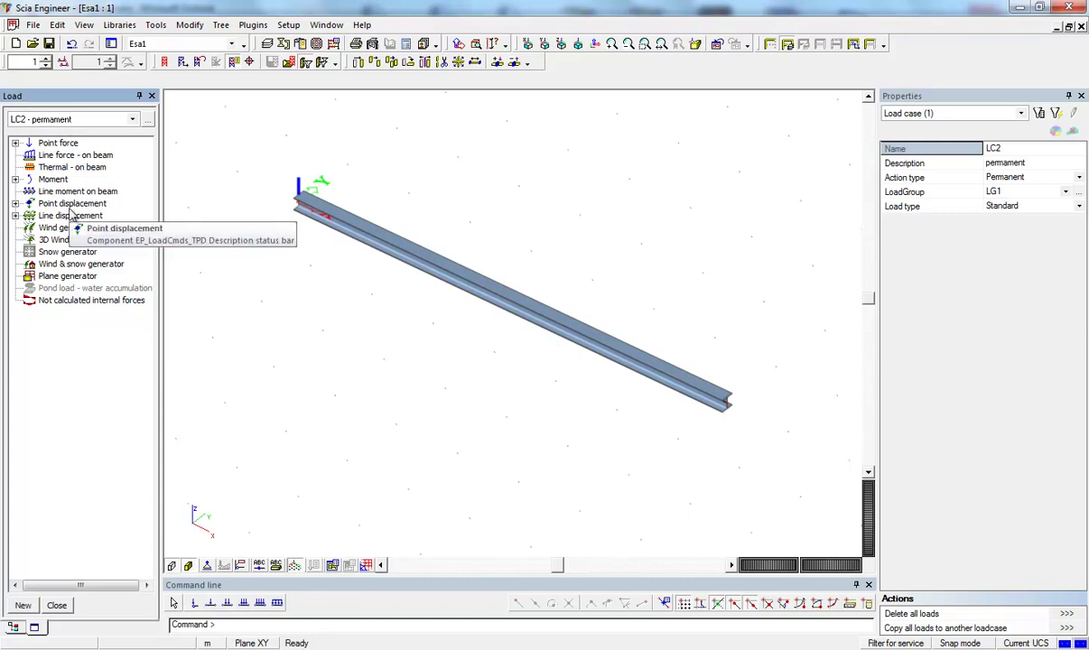
Start a point force on a beam and set its value F to -3 kN.
click(76, 155)
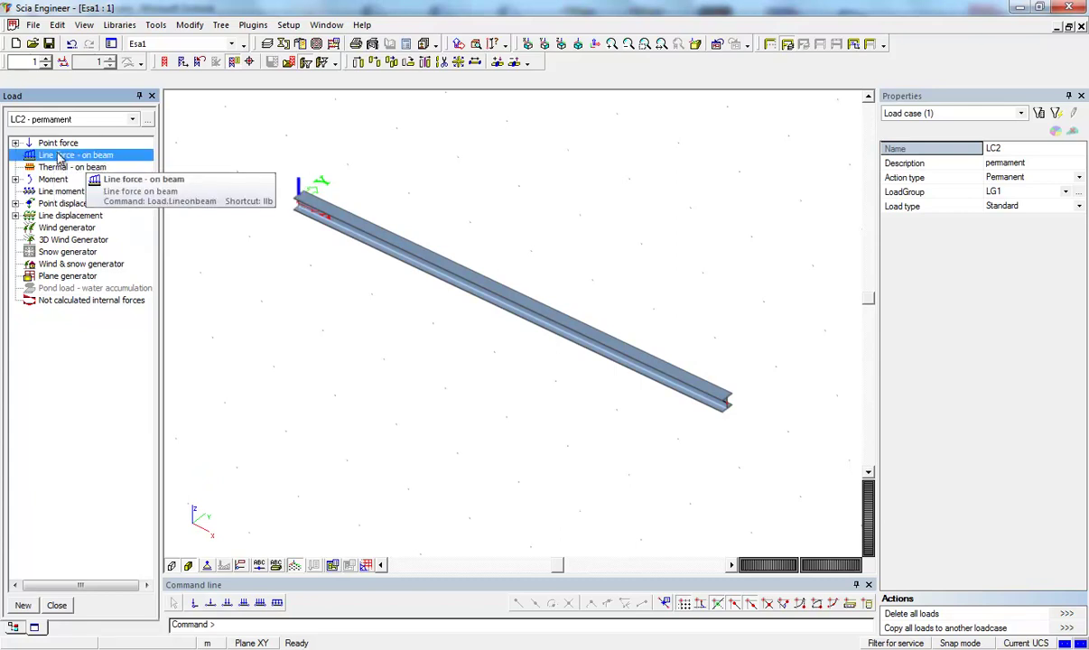
click(15, 144)
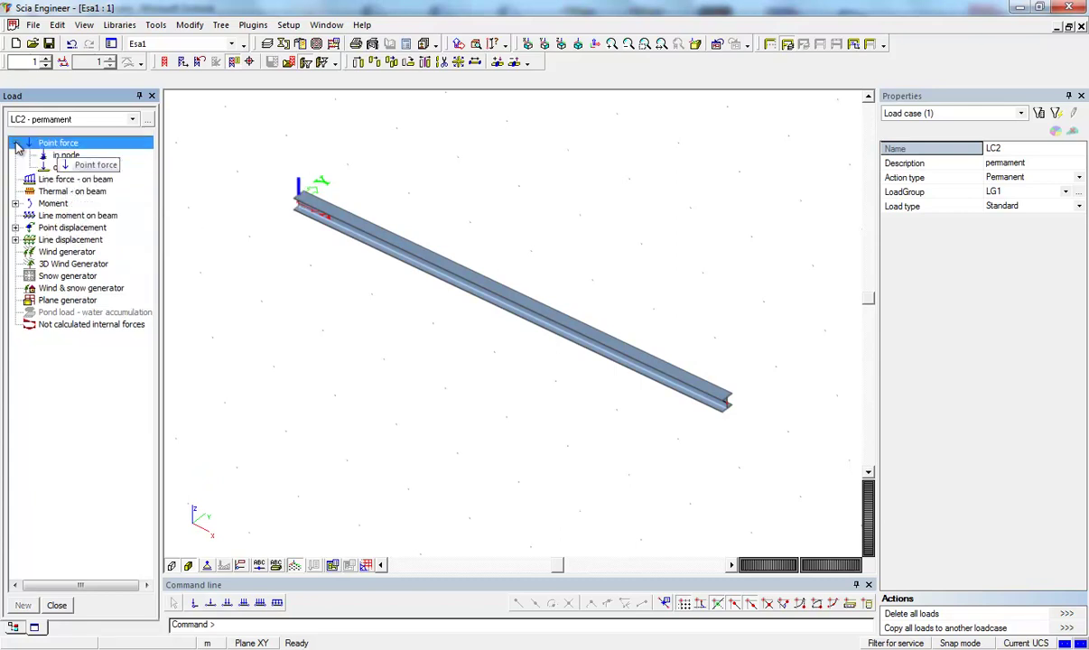
click(65, 157)
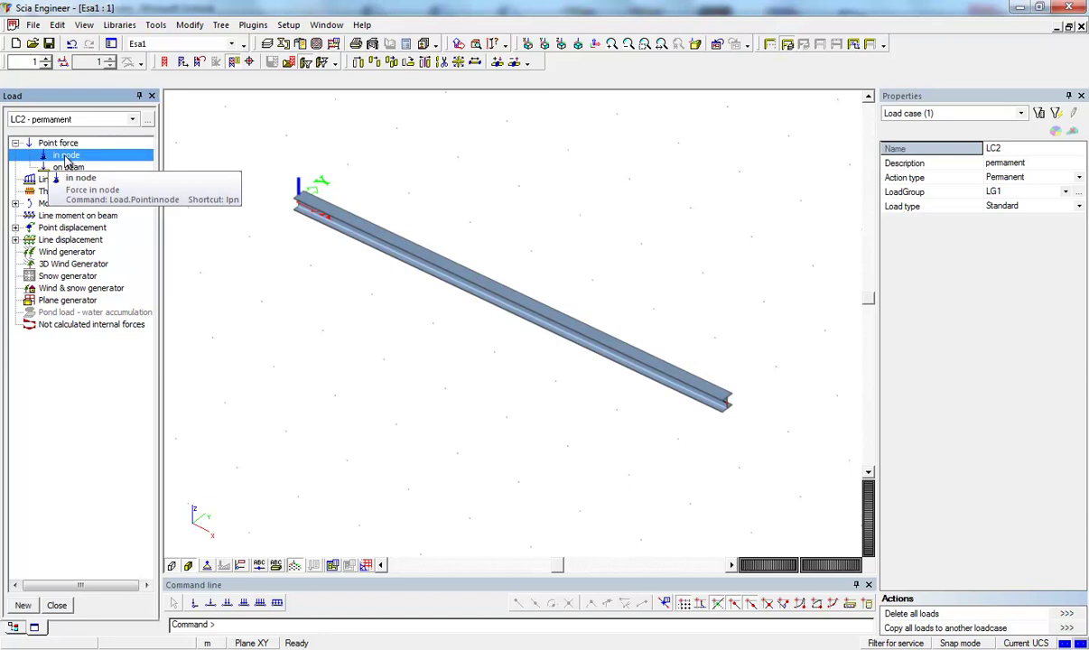
double_click(68, 167)
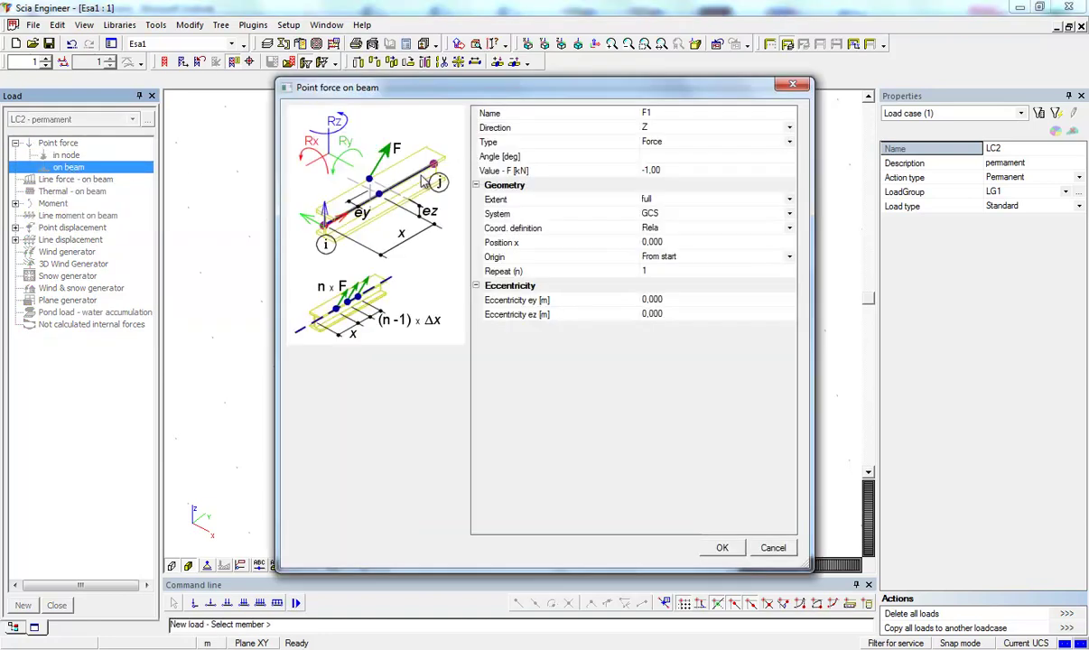
drag(456, 90, 431, 88)
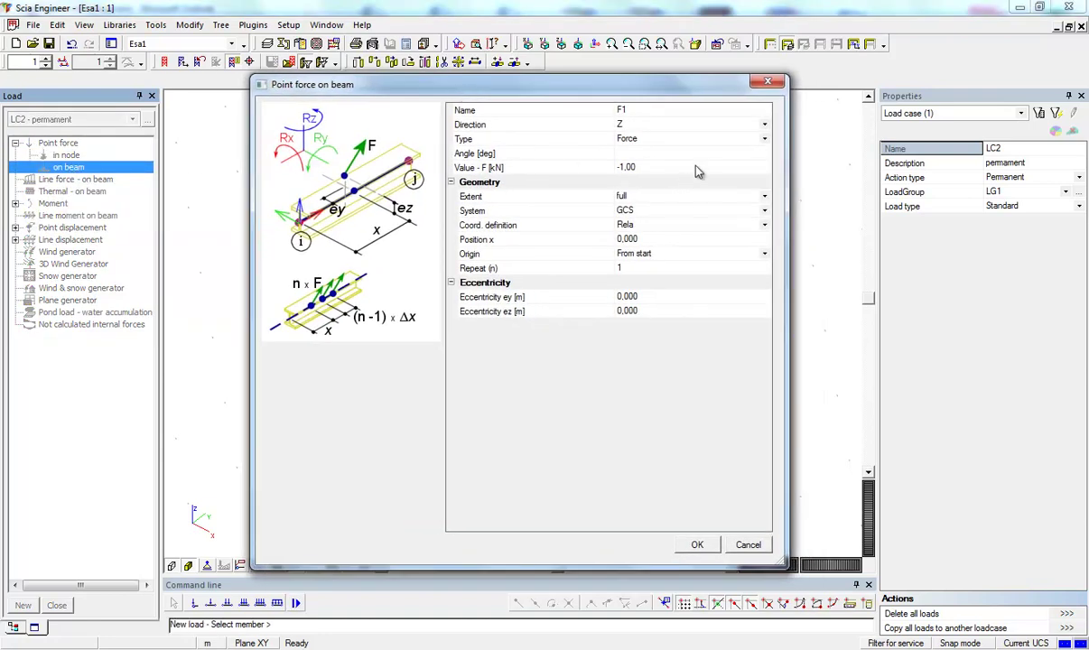
drag(585, 83, 562, 65)
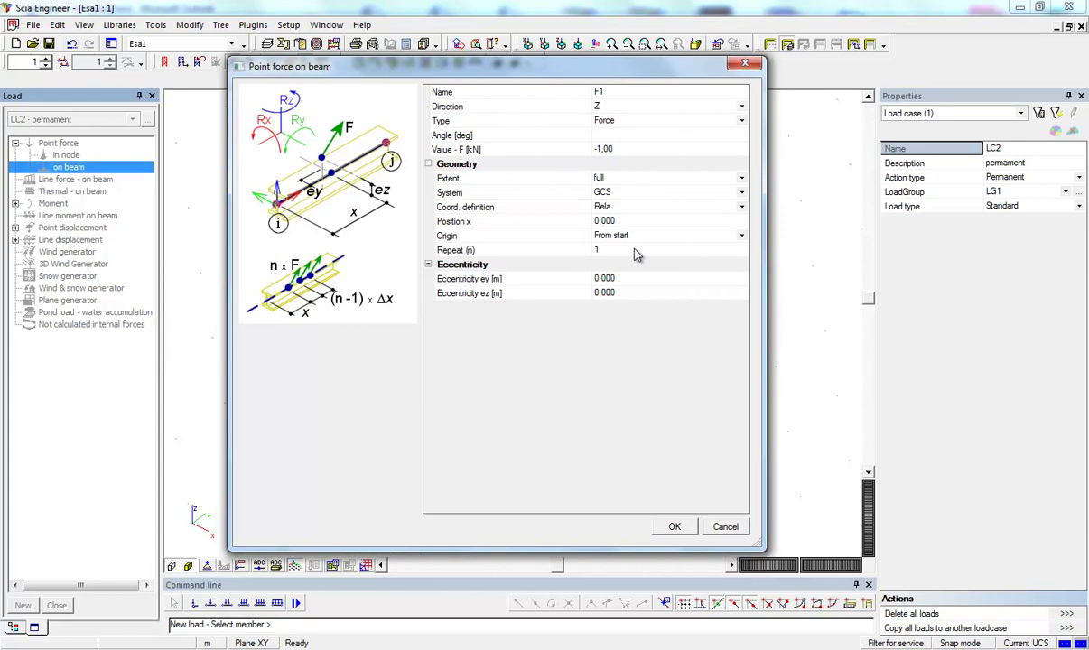
click(631, 149)
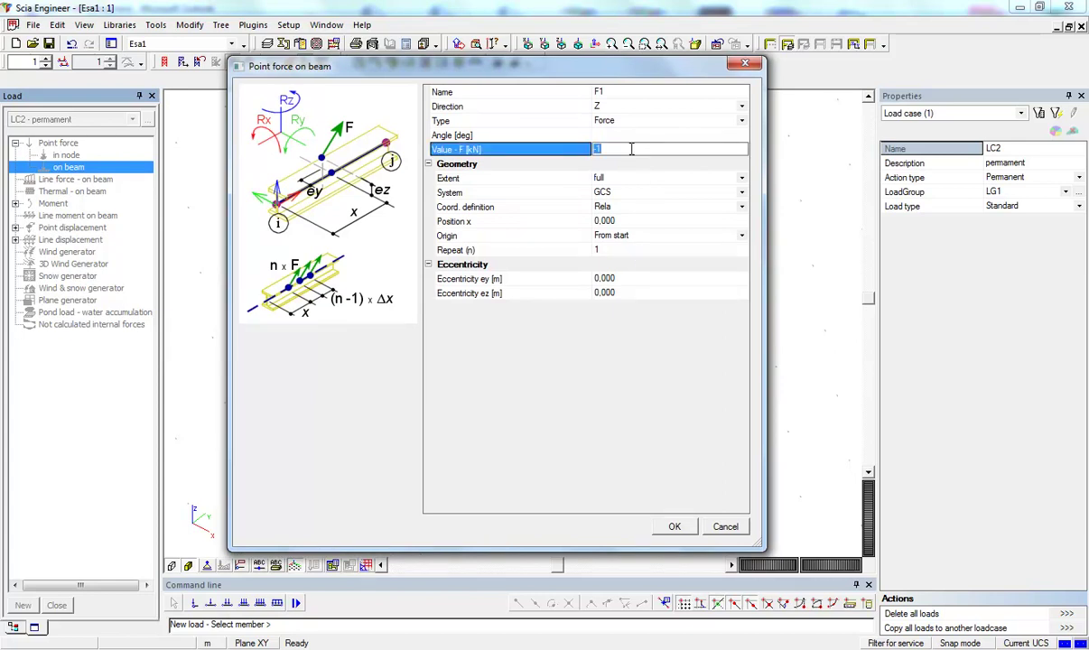
text(-3)
key(Return)
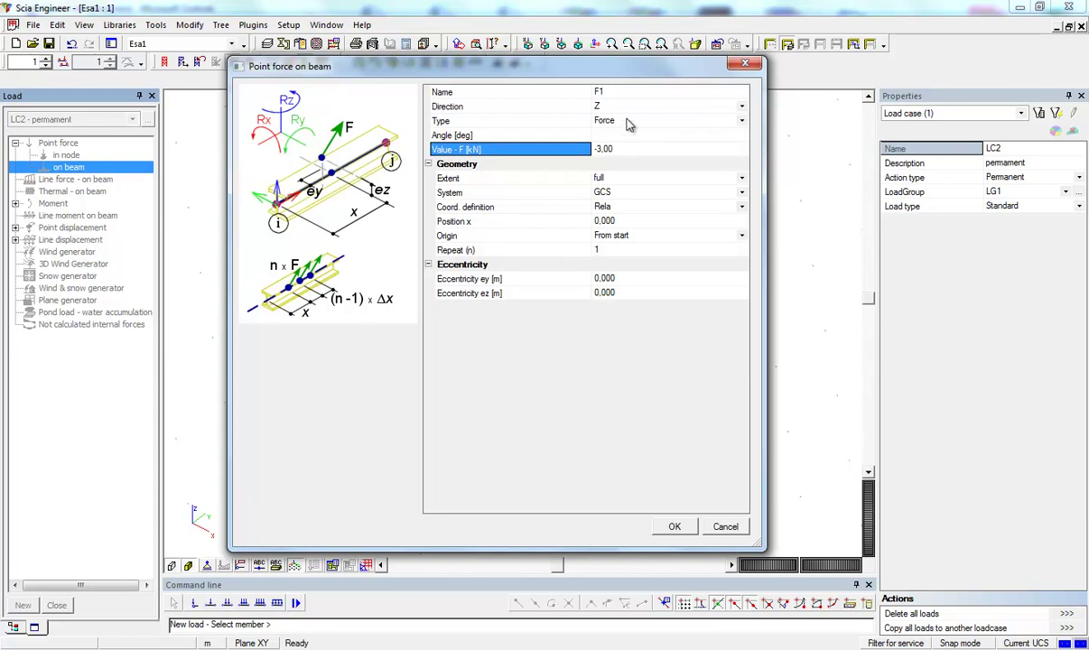
Keep direction Z, set position x to 0,5, and place the force on beam B1.
click(621, 109)
click(622, 110)
click(621, 110)
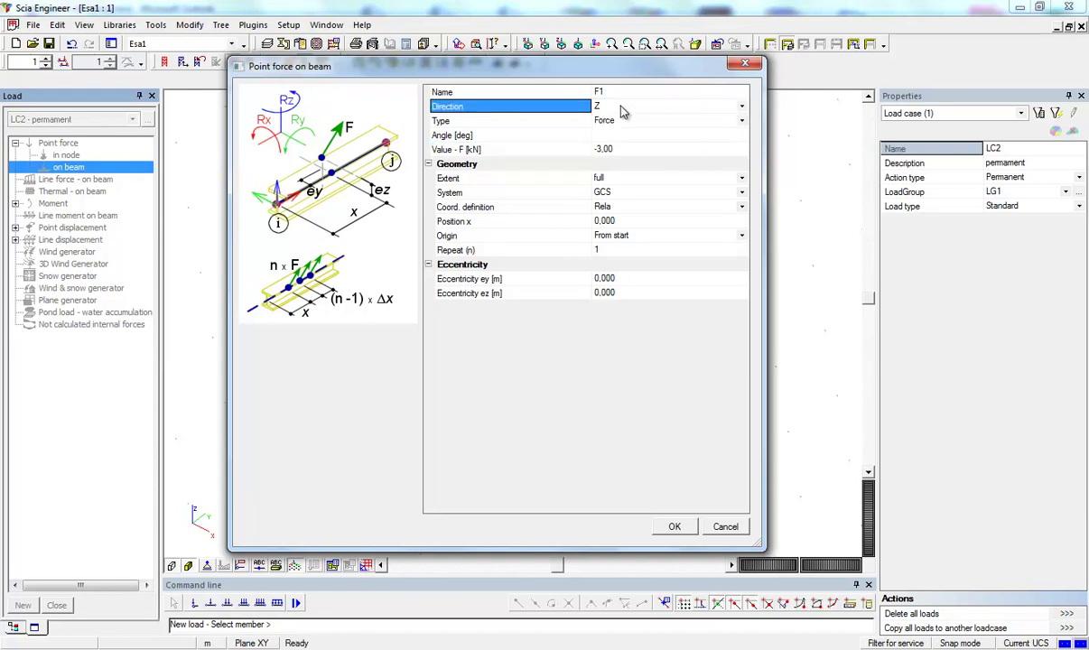
click(631, 222)
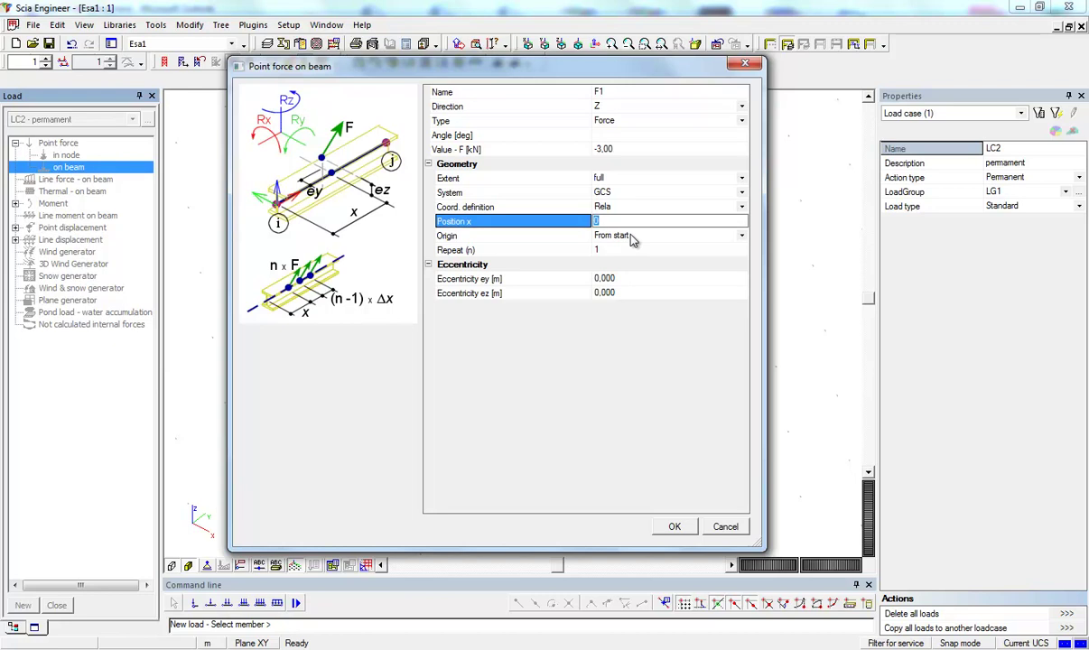
text(0,5)
key(Return)
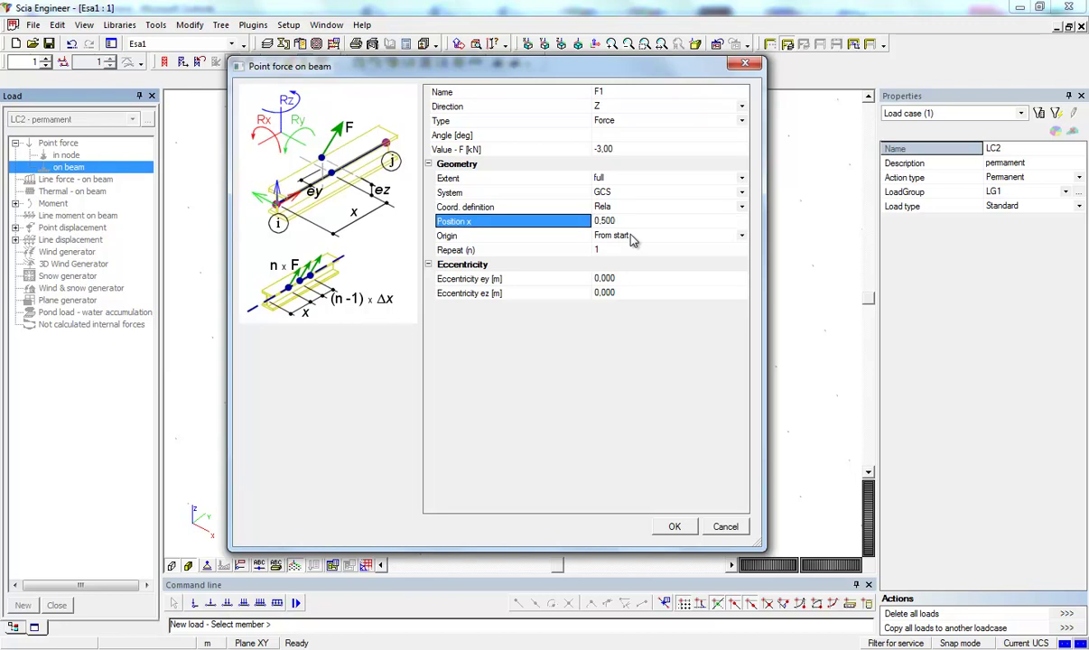
click(674, 526)
click(672, 378)
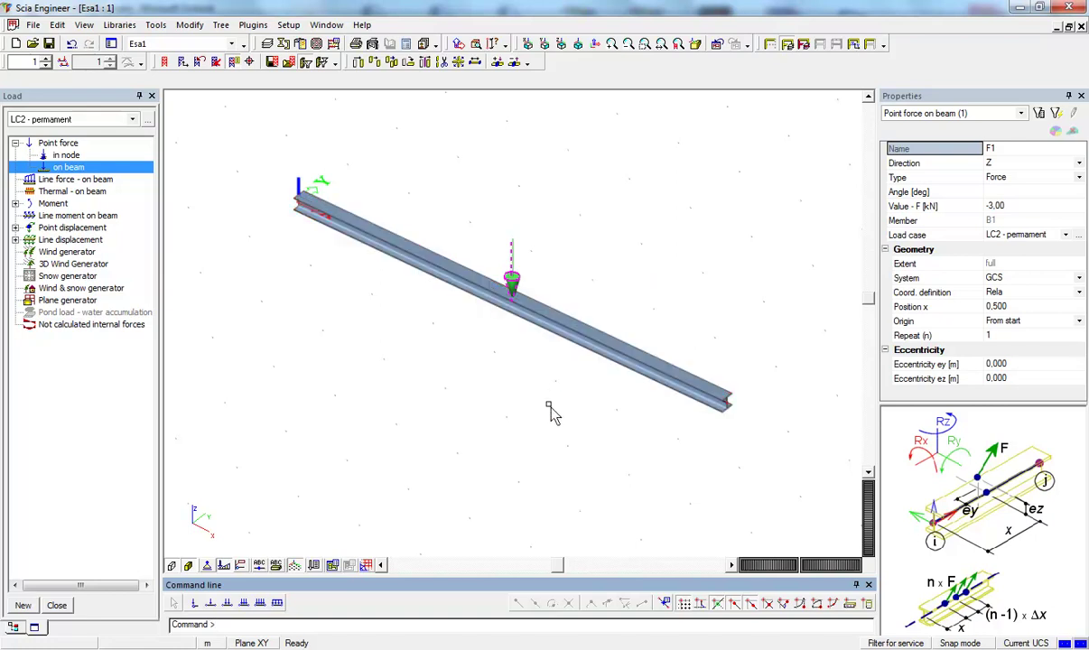
Run the linear FE calculation and dismiss the End of analysis summary.
middle_drag(432, 375, 440, 396)
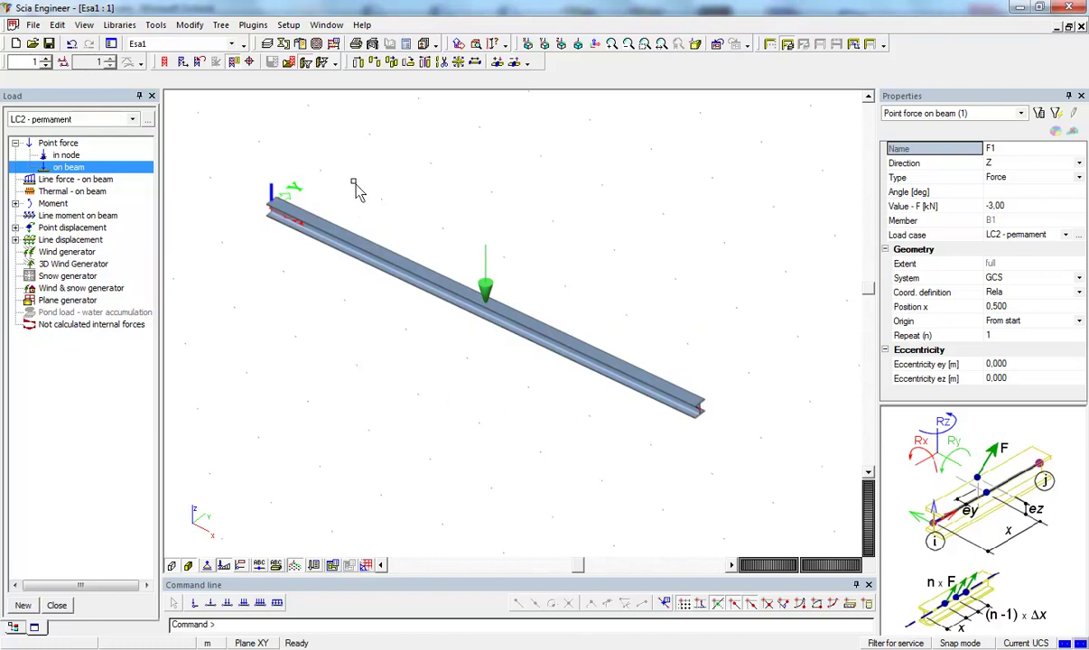
click(333, 44)
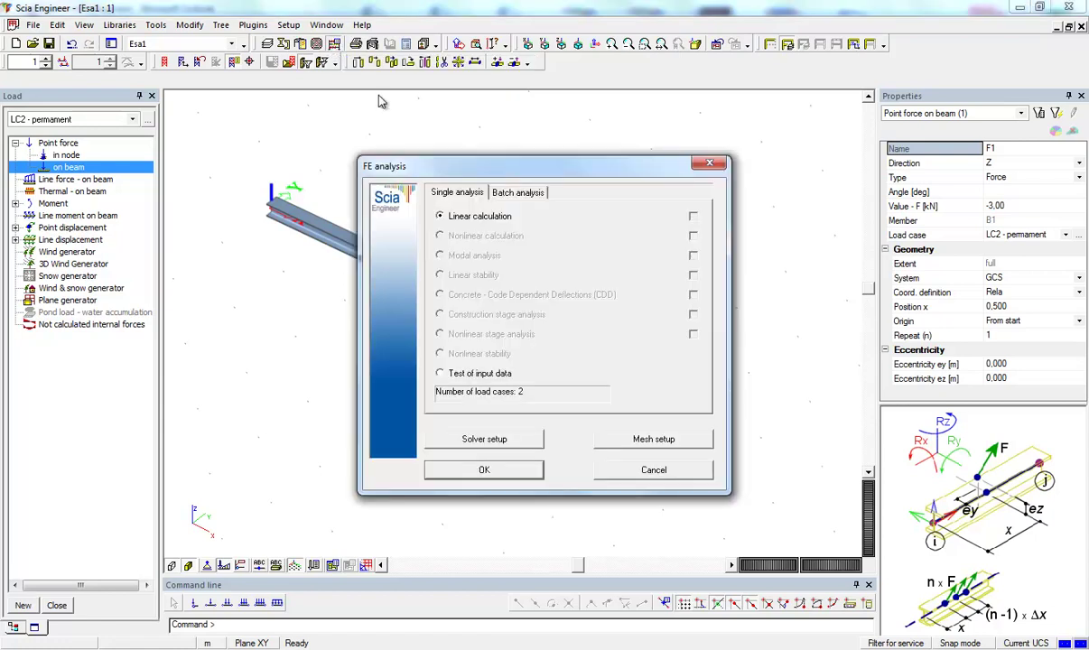
click(502, 469)
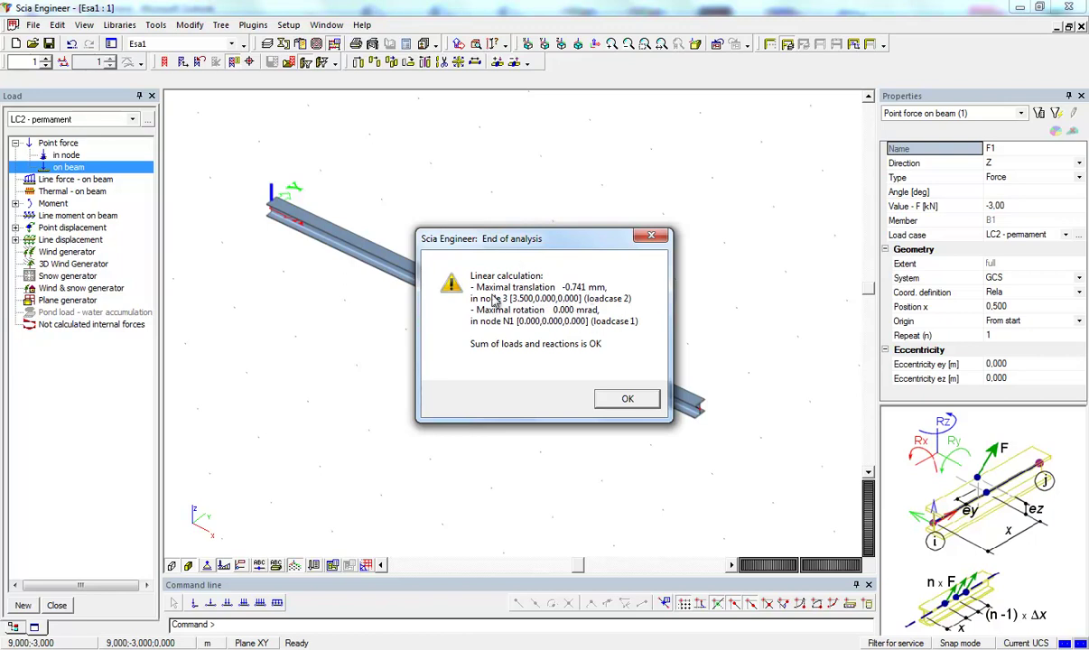
click(630, 399)
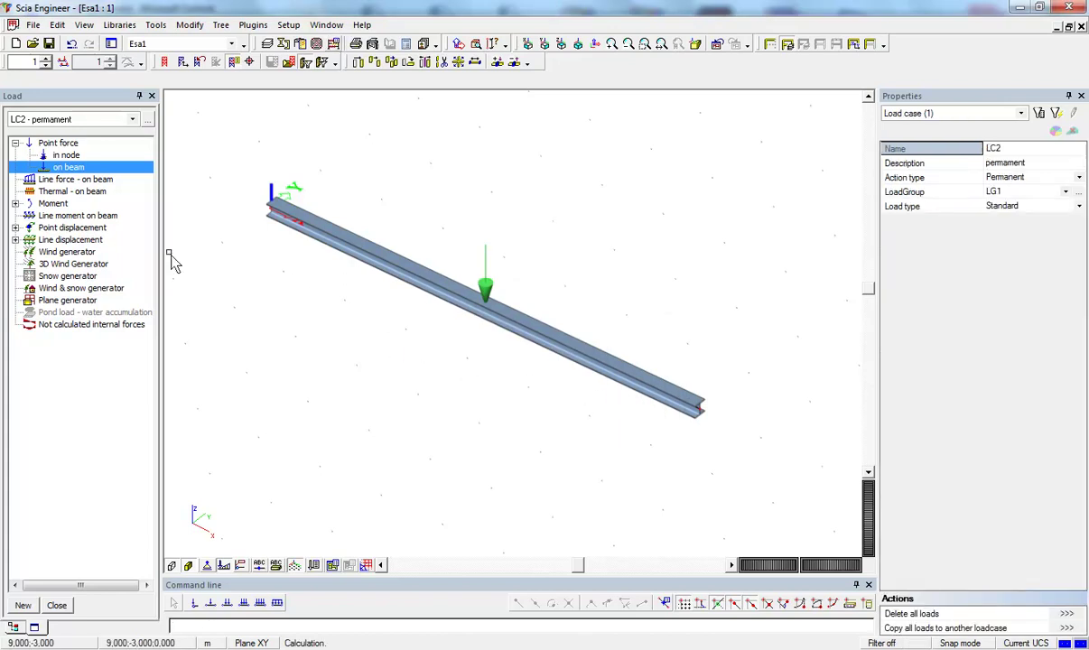
Close the Load panel and open Results > Beams > Internal forces on beam.
click(58, 605)
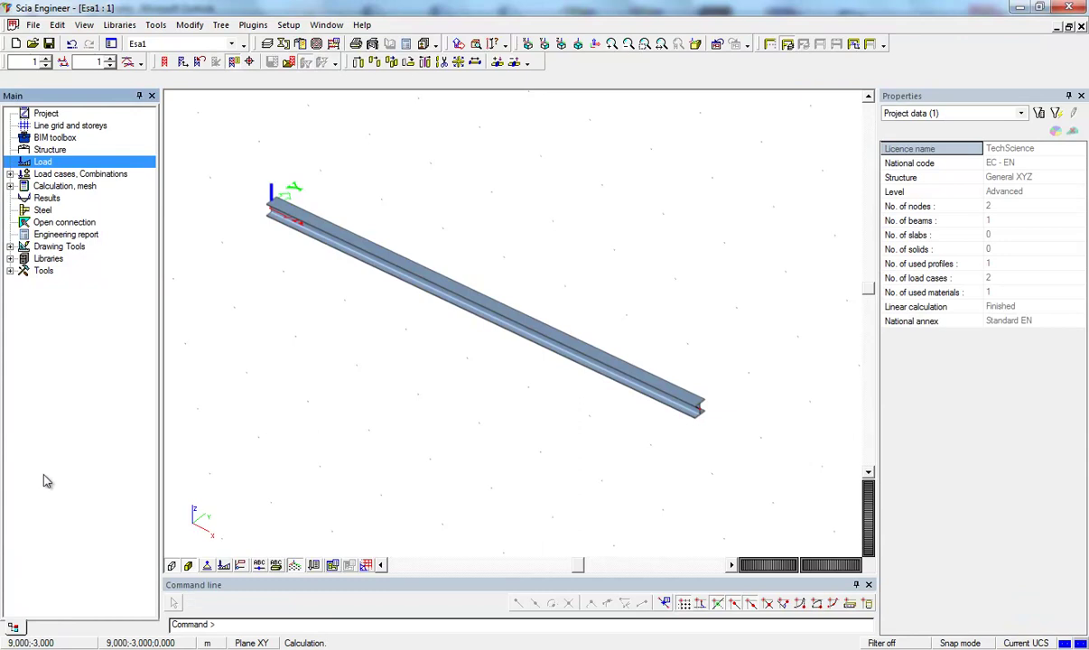
click(49, 196)
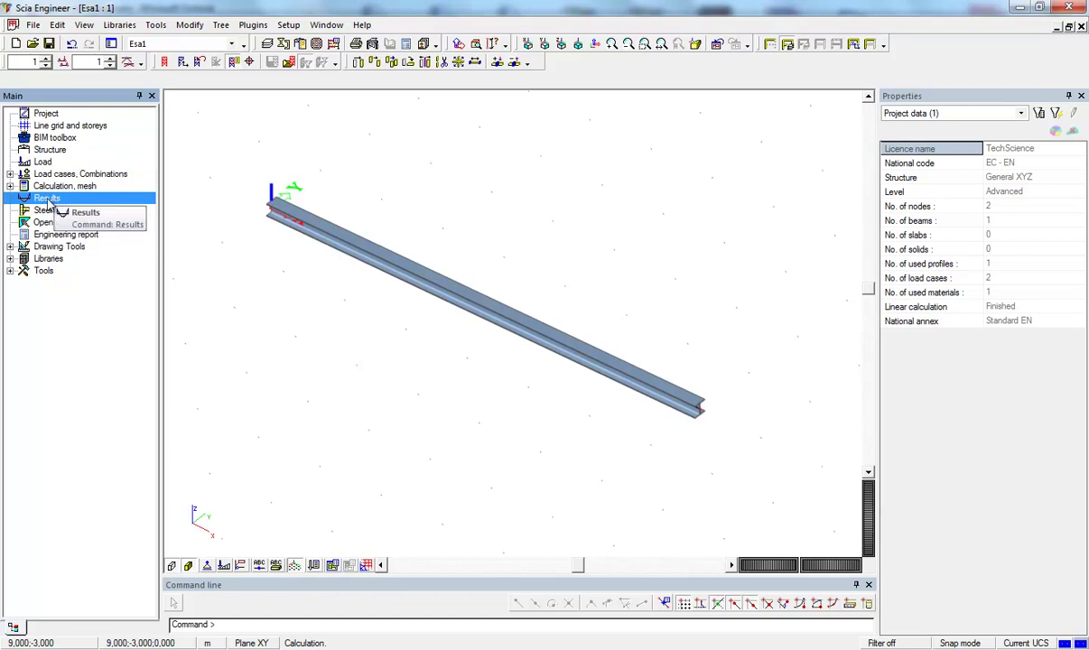
double_click(48, 202)
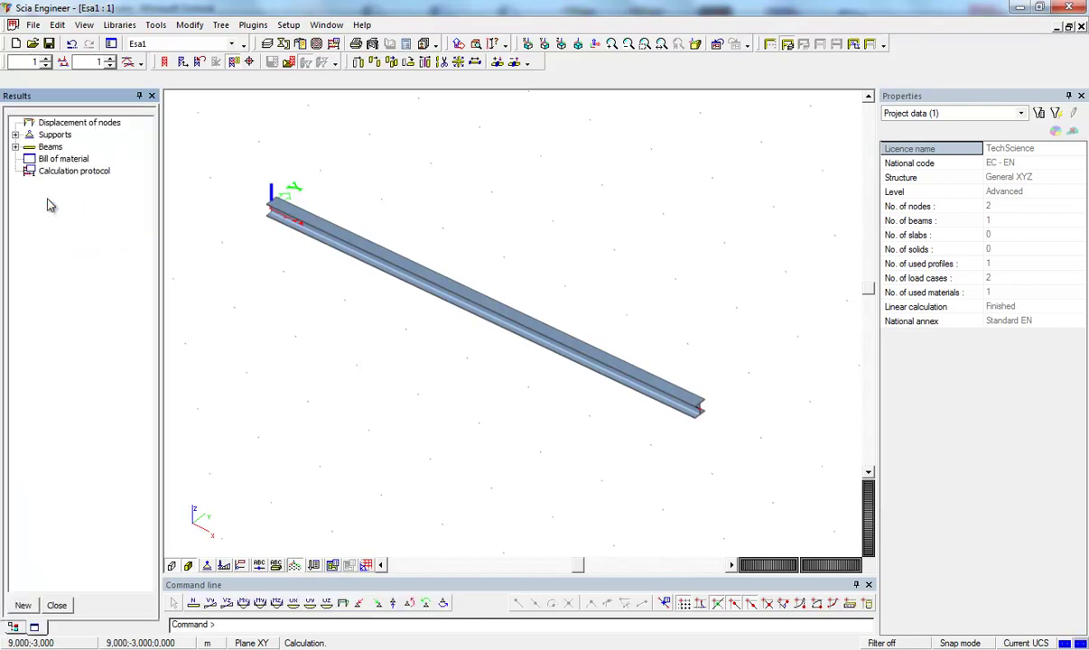
click(16, 134)
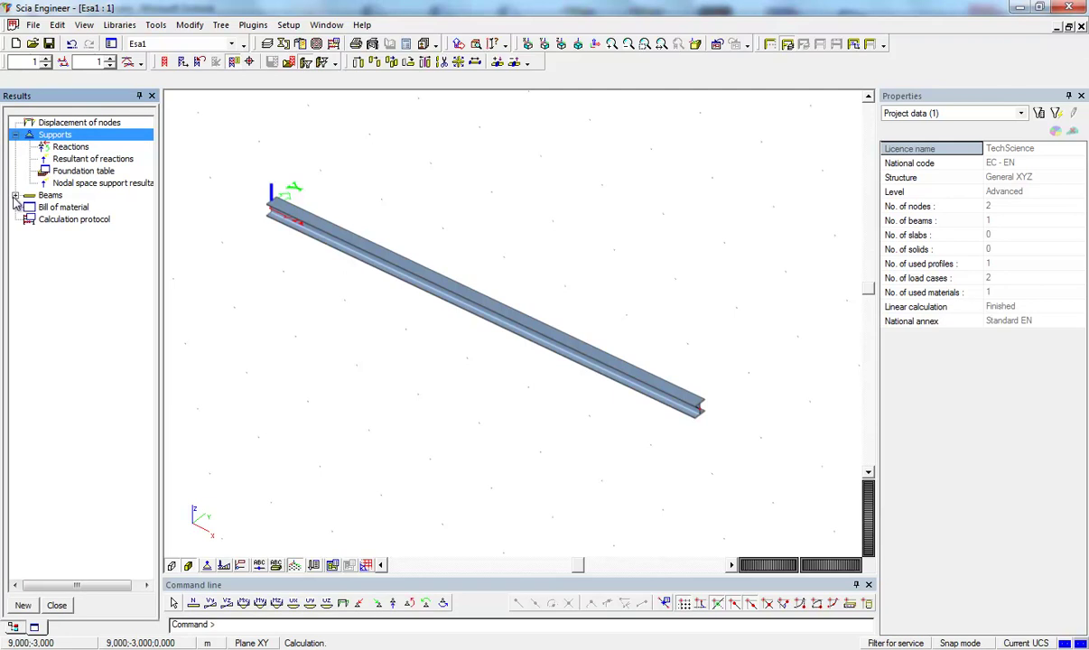
click(16, 196)
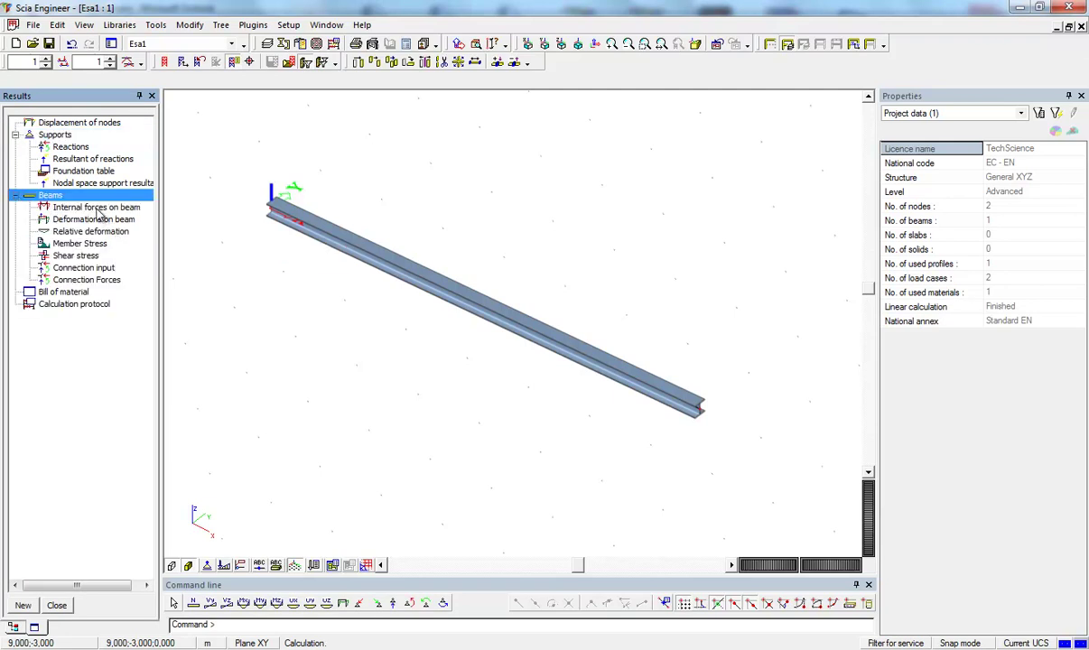
click(72, 209)
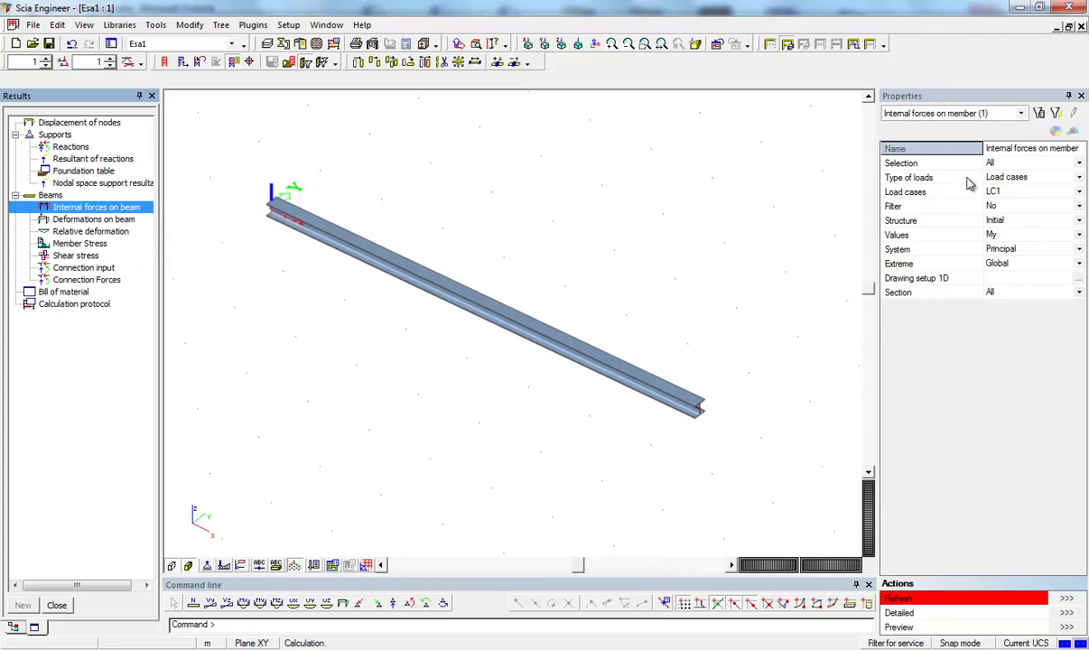
Show all members for load case LC2 - permanent and refresh the diagram.
click(1028, 164)
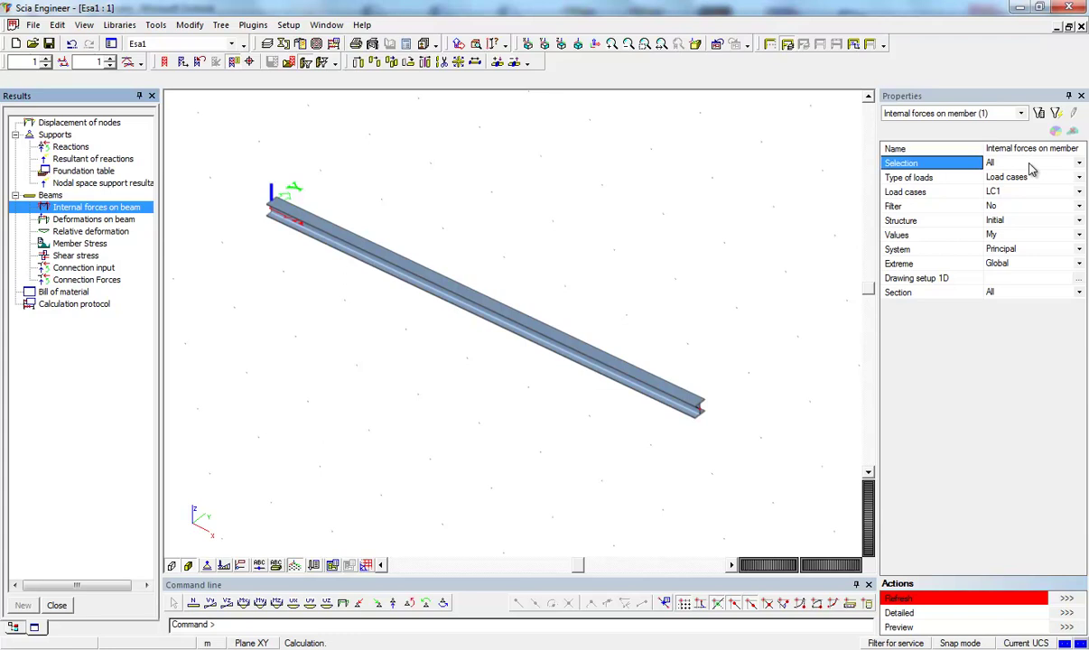
click(1029, 164)
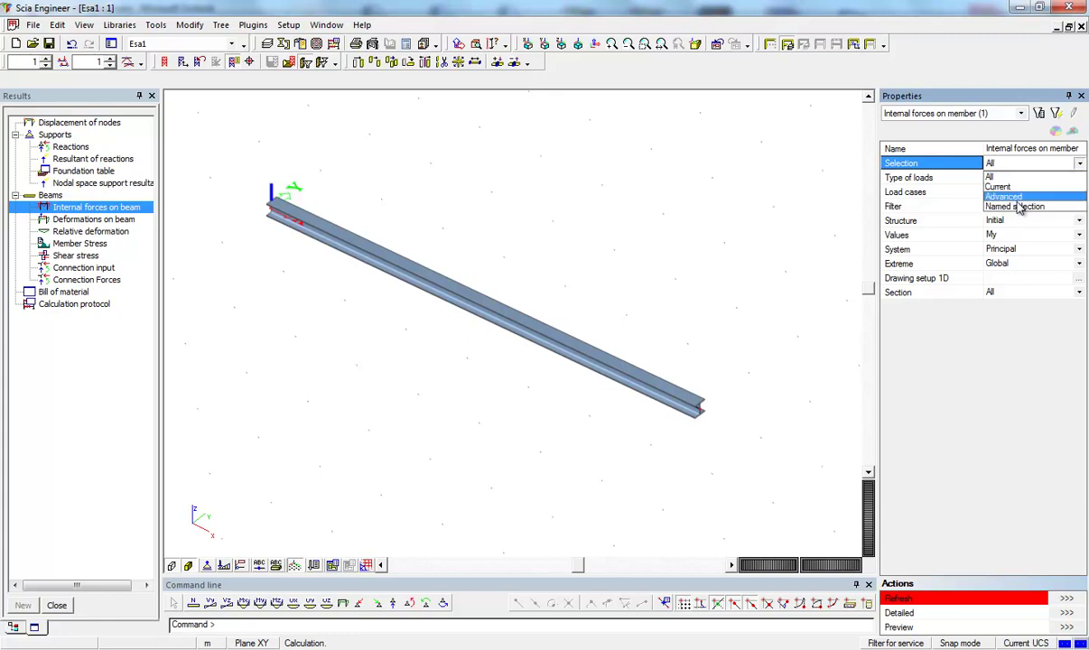
click(1010, 177)
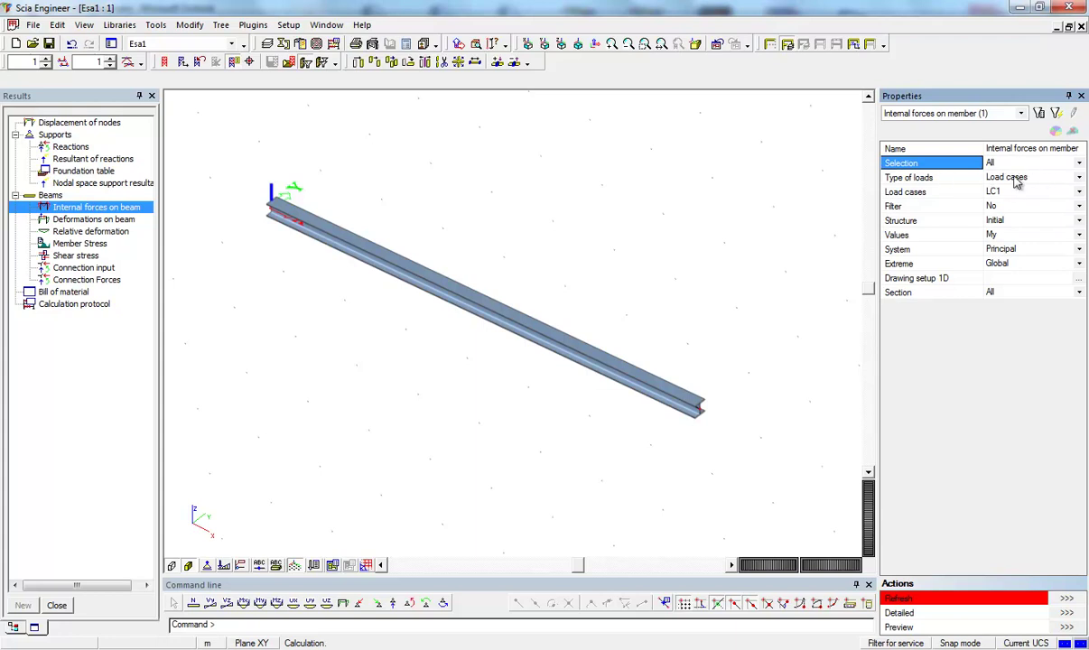
click(1043, 183)
click(1043, 184)
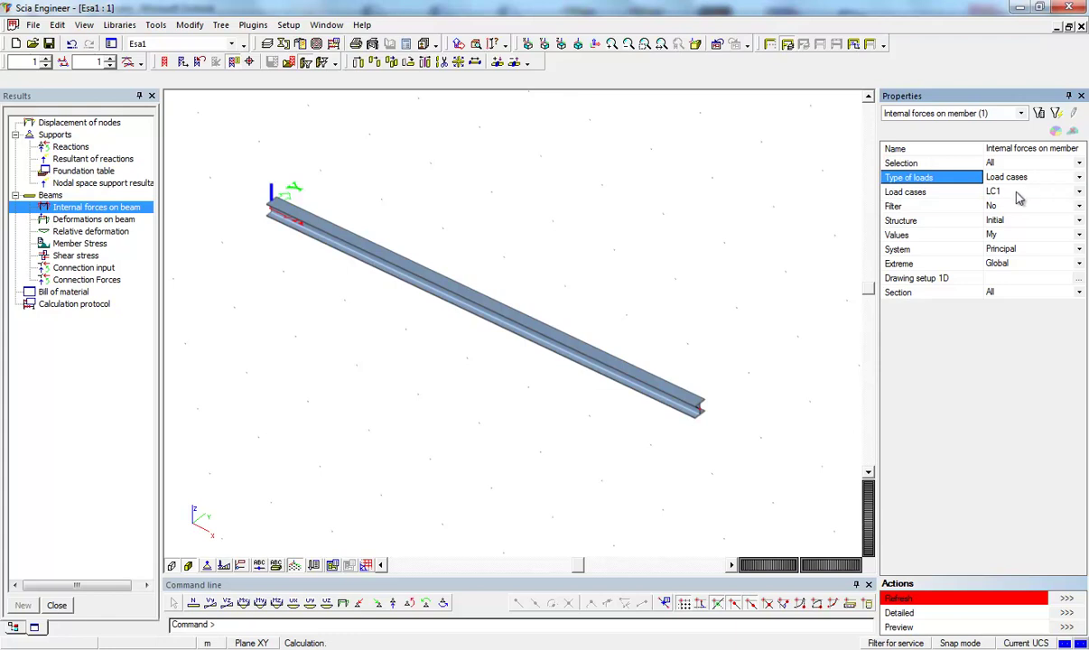
click(1026, 192)
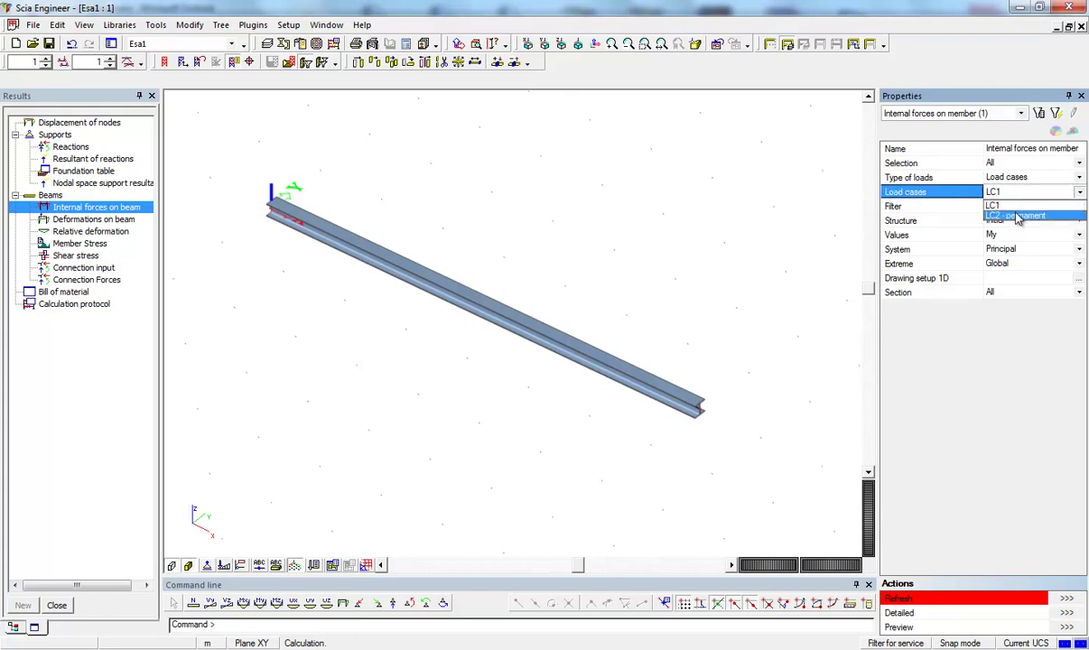
click(1027, 218)
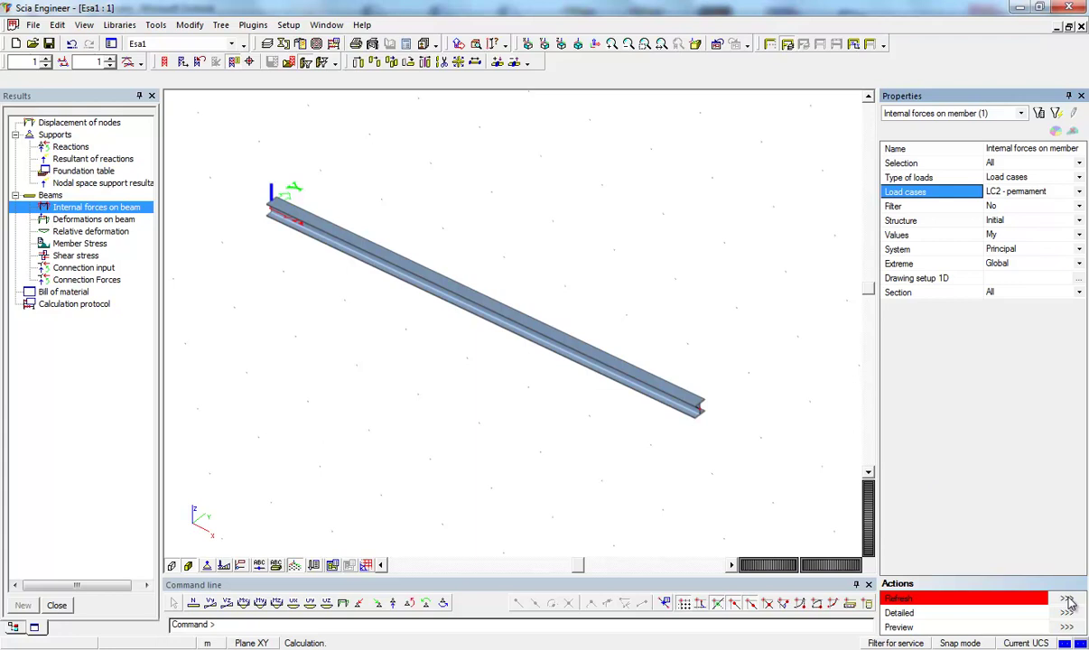
click(1068, 601)
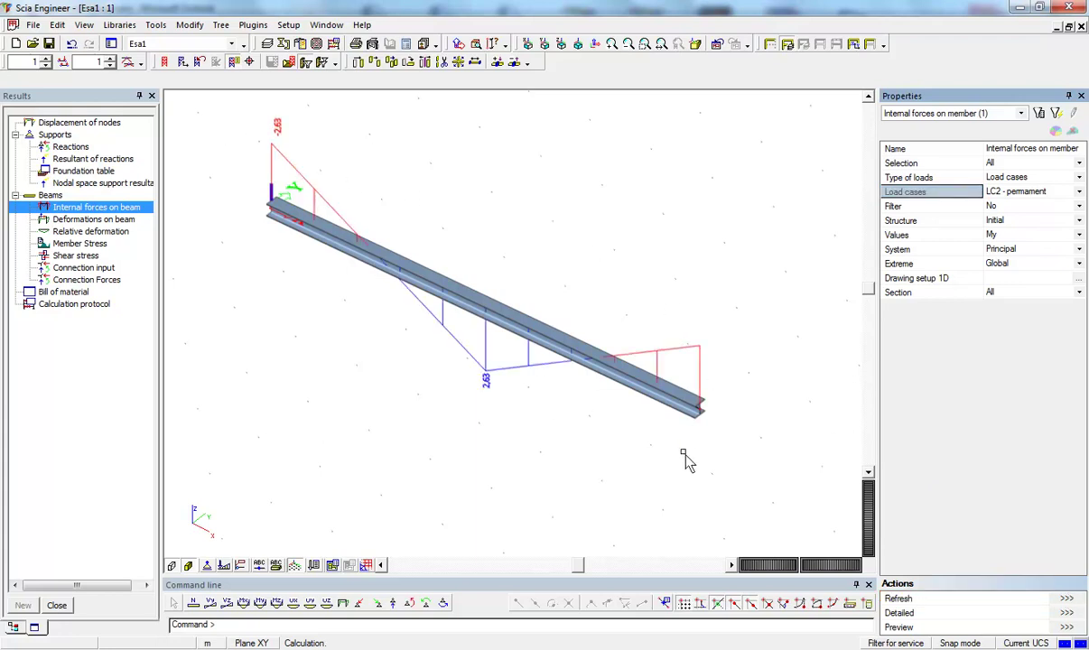
Preview the internal-forces table in an enlarged pane at 150% zoom.
click(1069, 627)
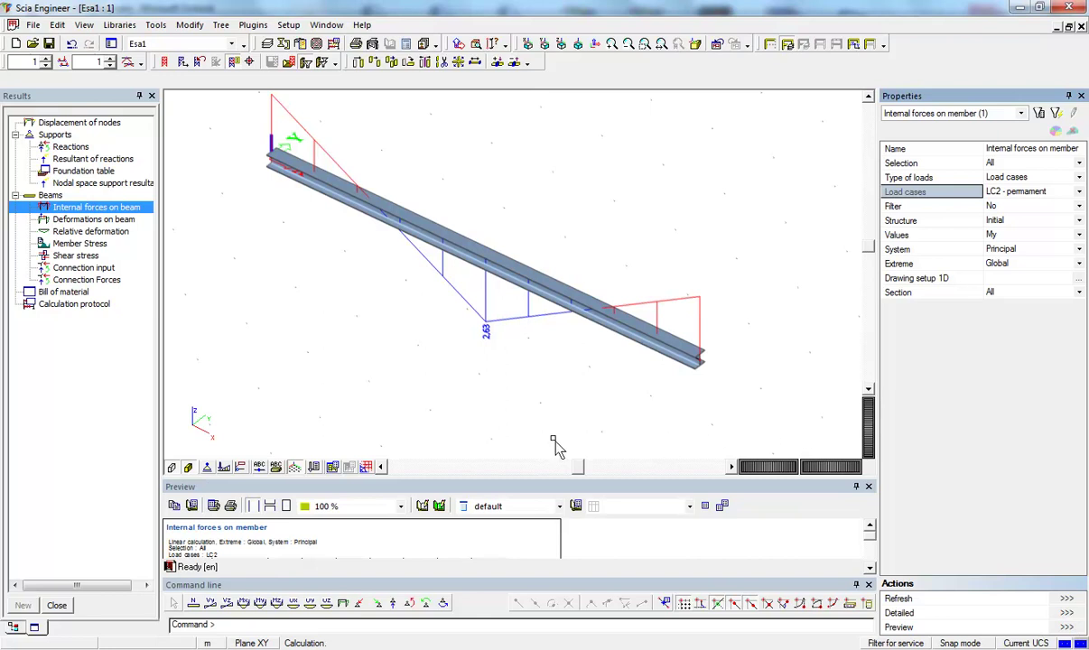
drag(491, 476, 490, 408)
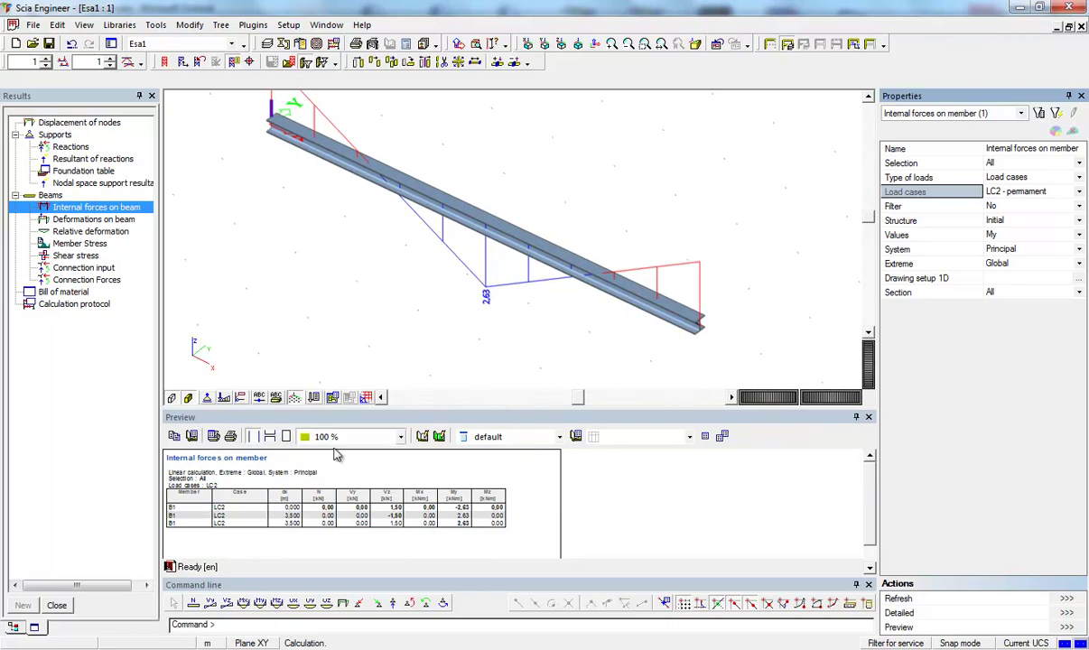
click(401, 437)
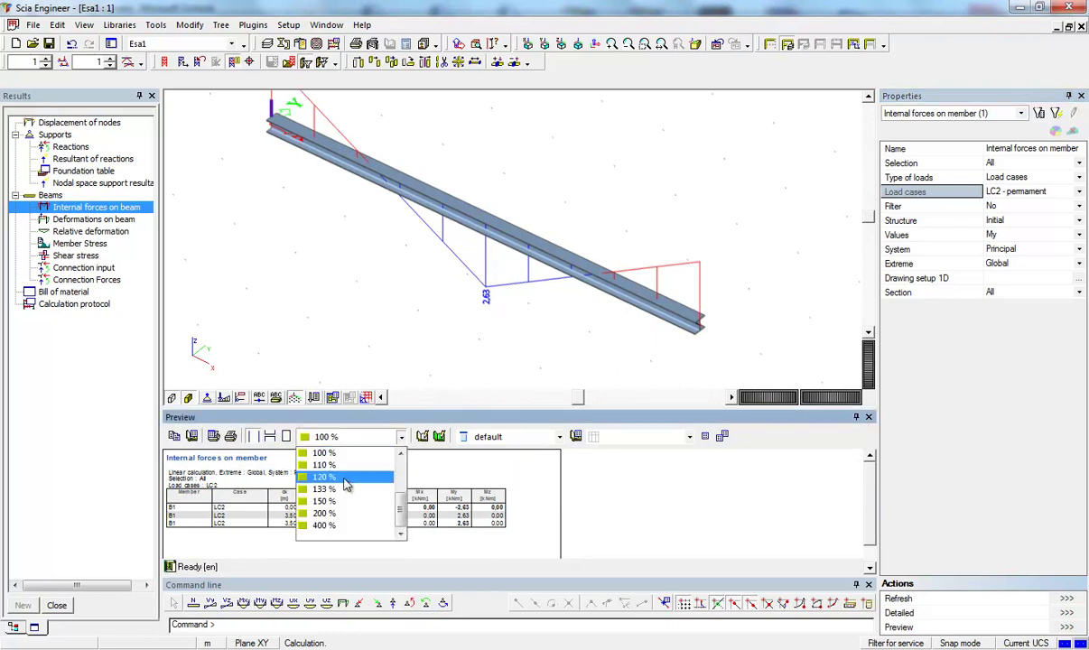
click(333, 501)
drag(620, 416, 620, 361)
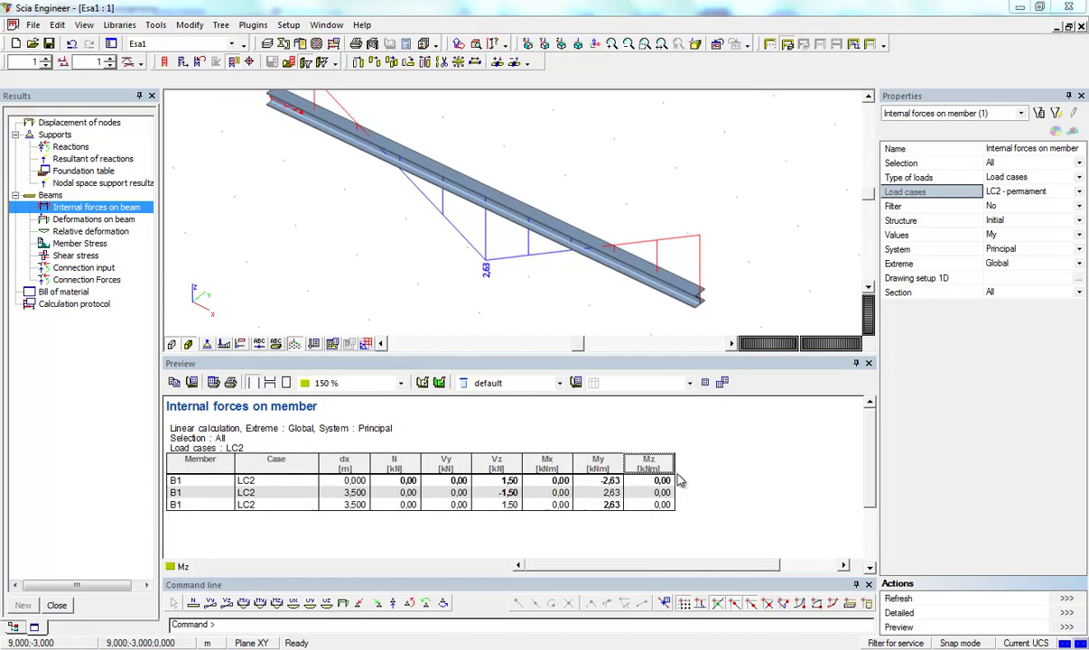
Close the Preview and the Results panel to return to the project tree.
click(869, 363)
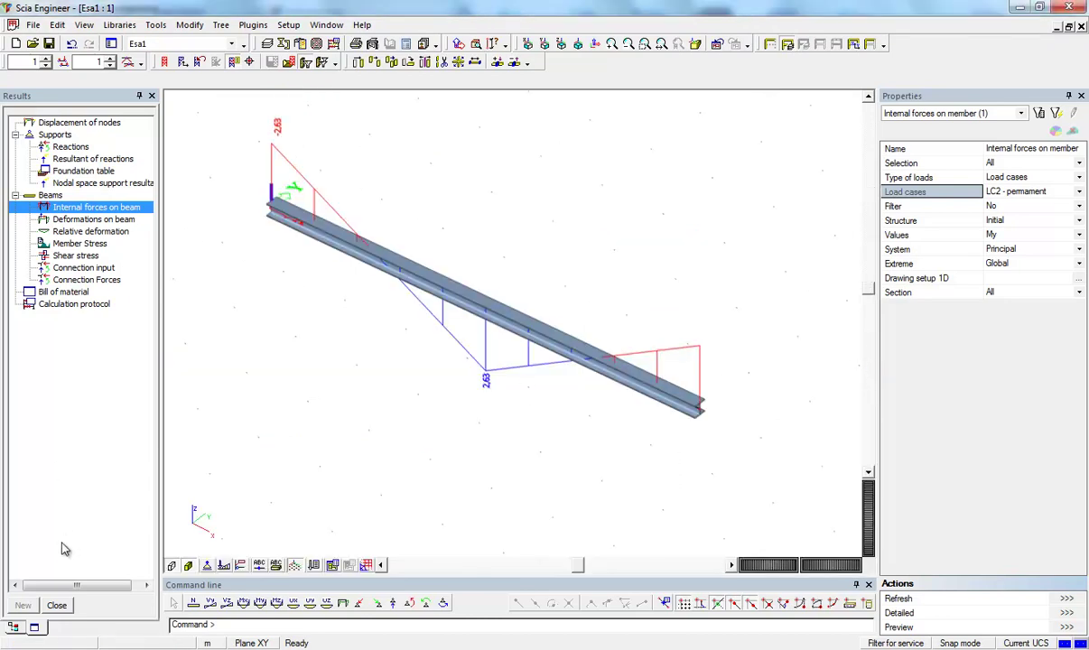
click(65, 605)
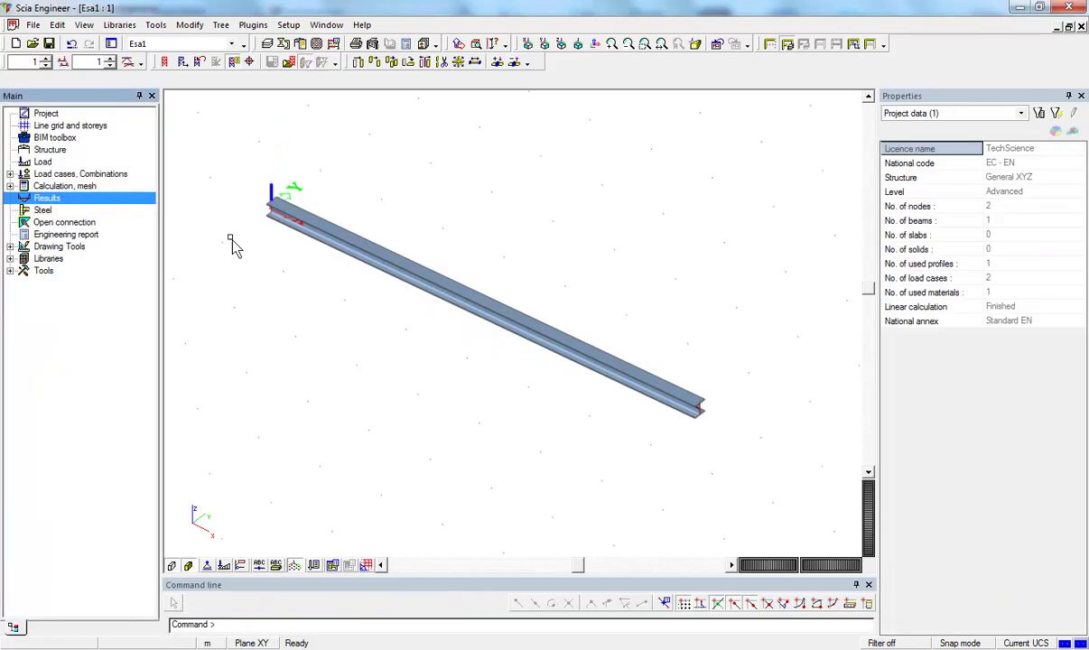
mouse_move(260, 282)
middle_down()
mouse_move(285, 276)
mouse_move(279, 285)
middle_up()
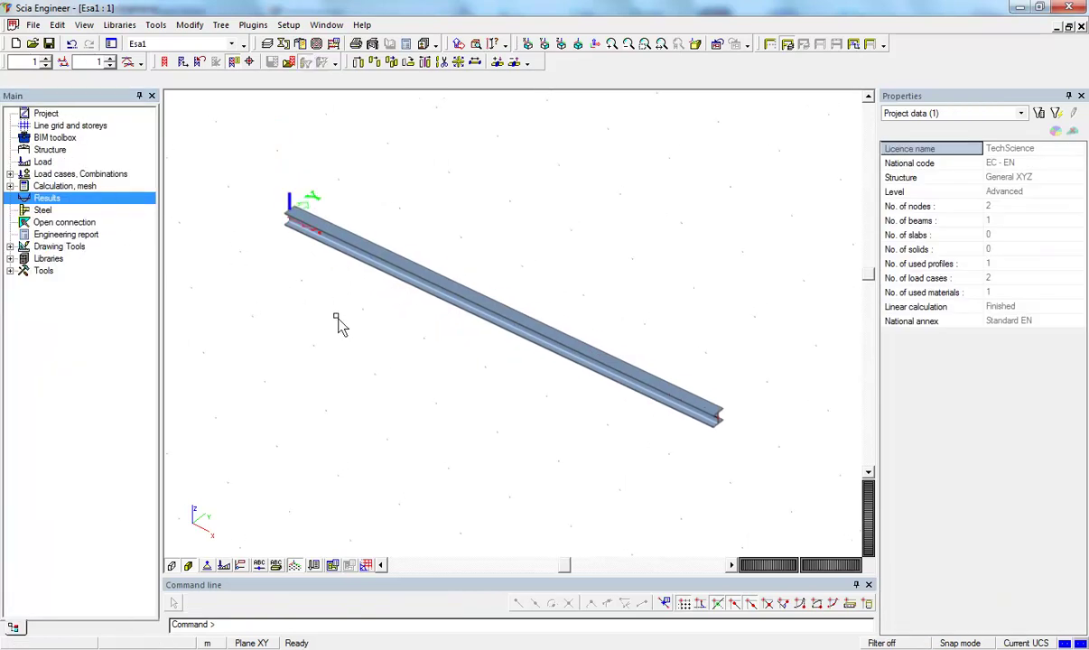